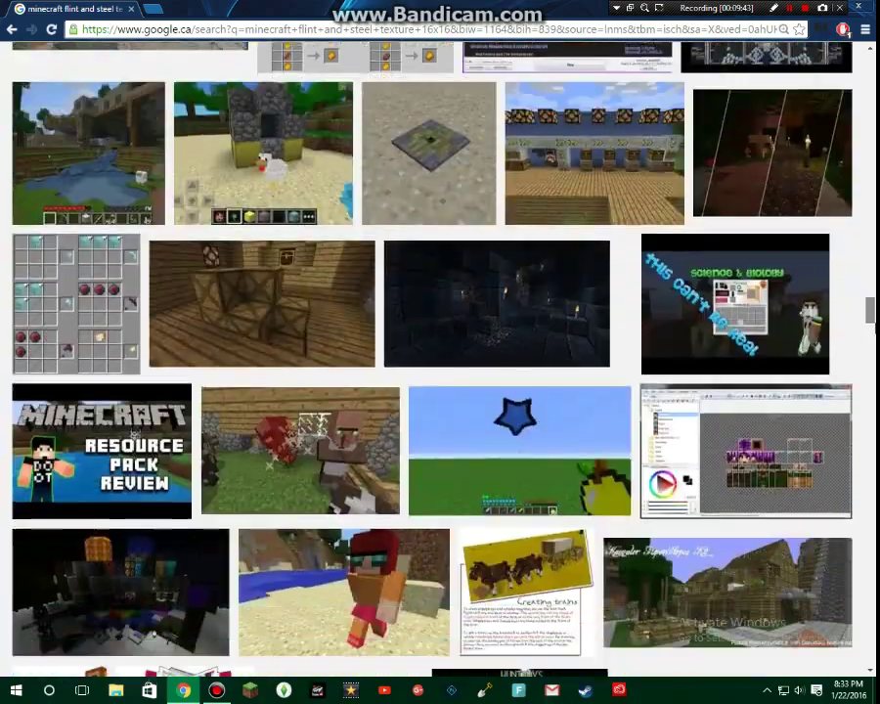
Browse the Minecraft flint and steel texture image results, previewing the wooden swords, the Wii U controller and the iron chests.
scroll(59, 117, down, 2)
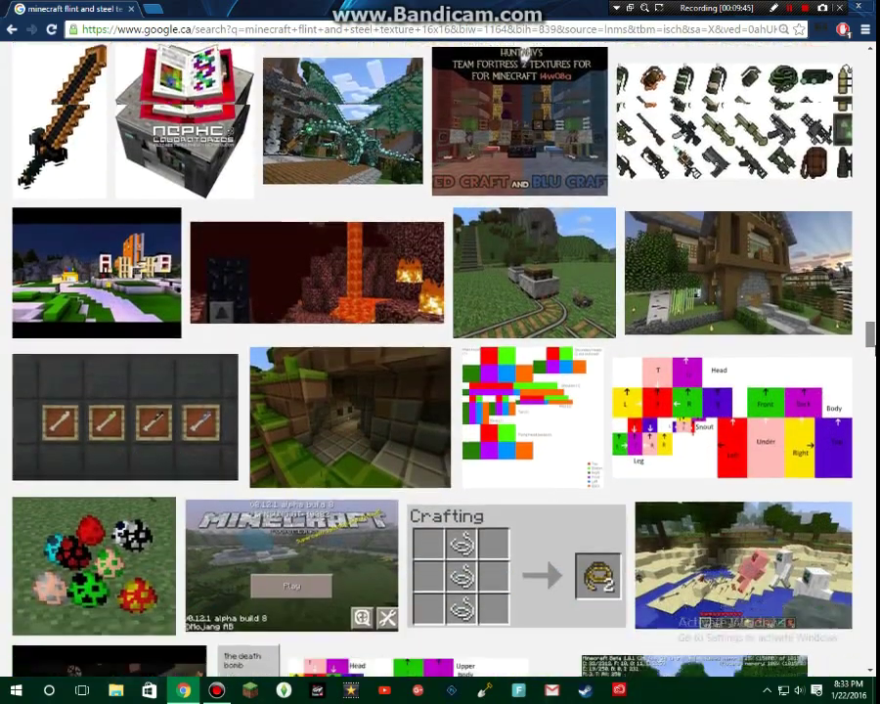
click(59, 98)
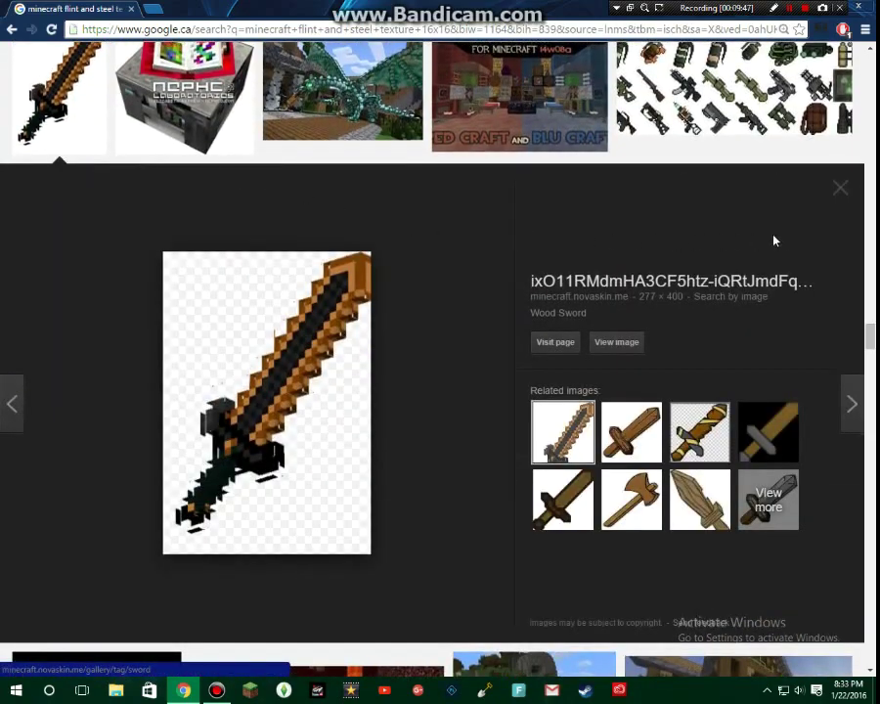
click(631, 431)
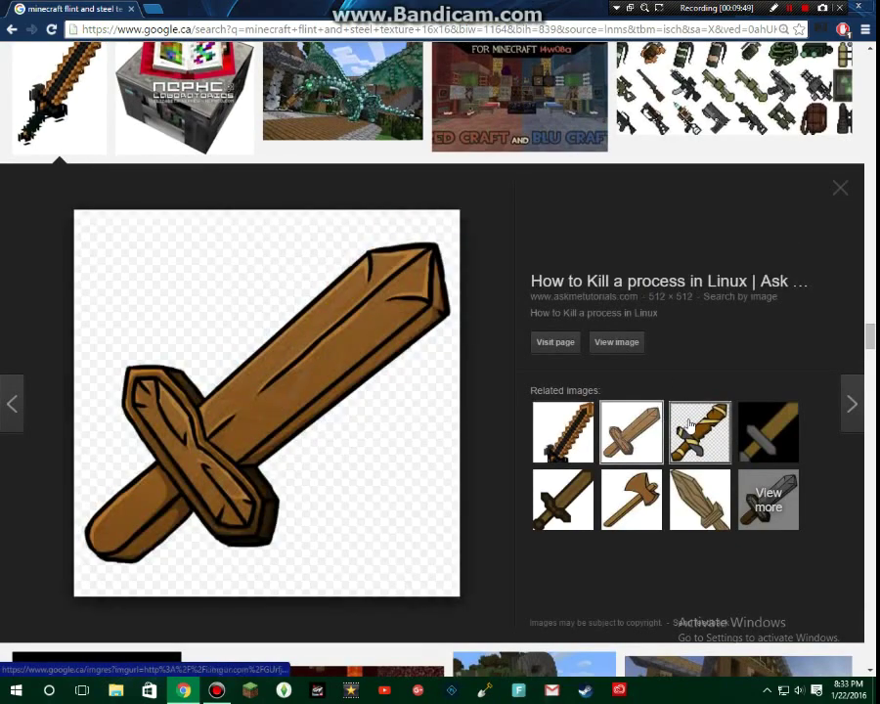
click(692, 422)
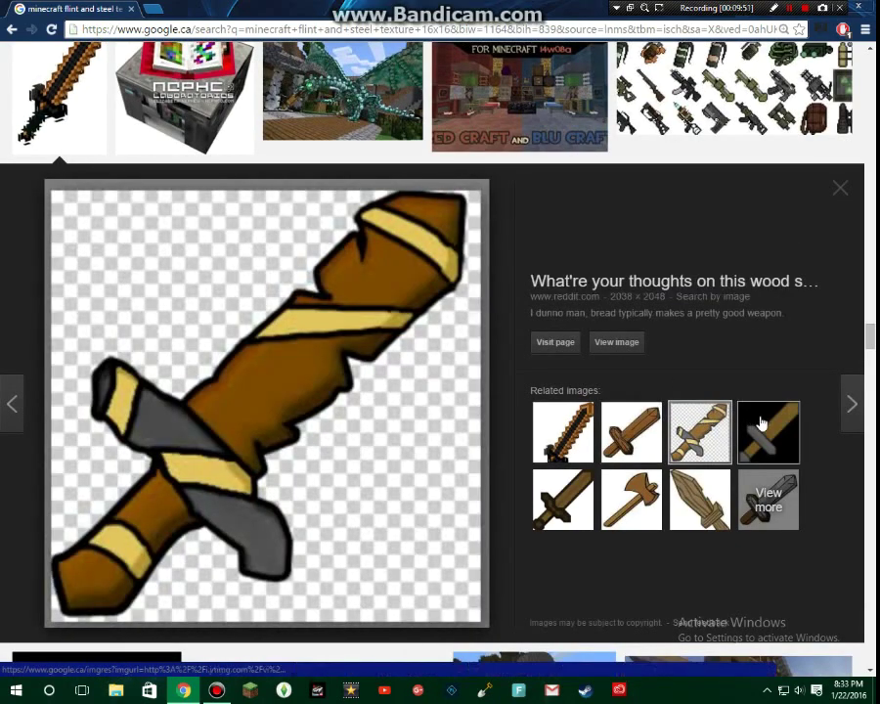
click(767, 418)
click(841, 188)
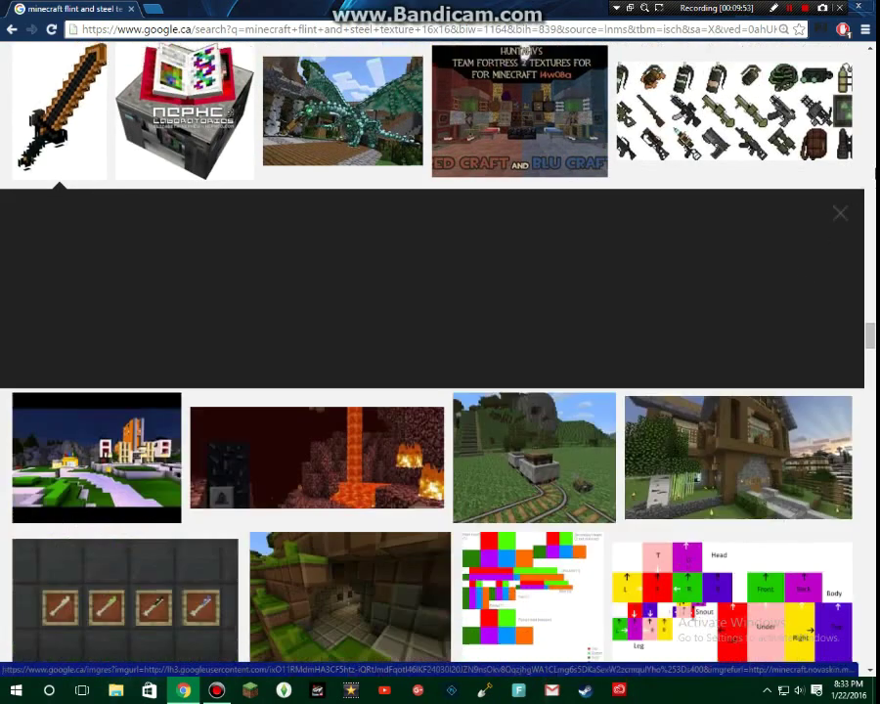
scroll(439, 351, down, 15)
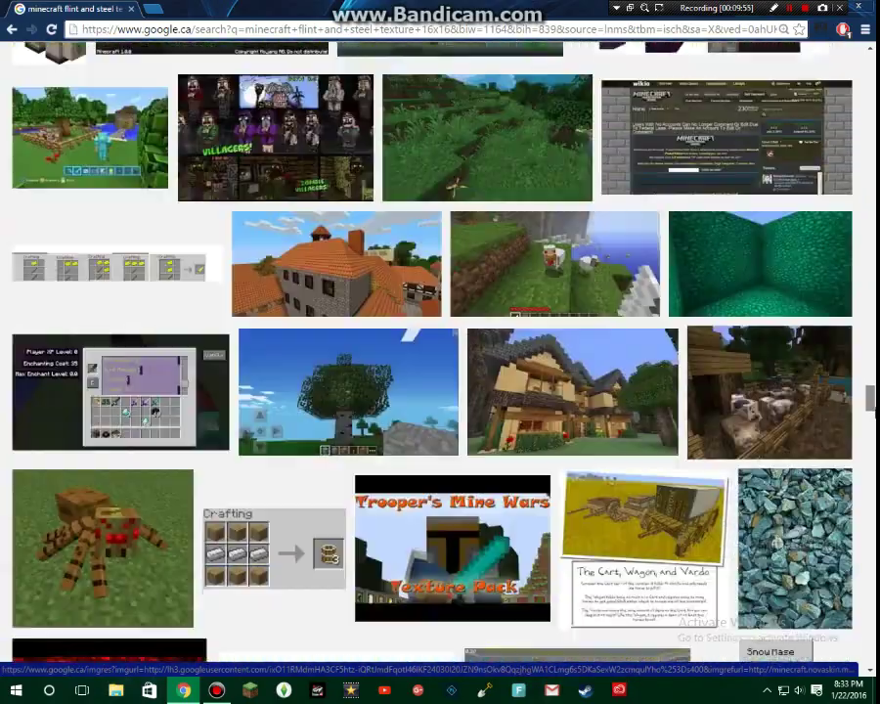
scroll(440, 352, down, 5)
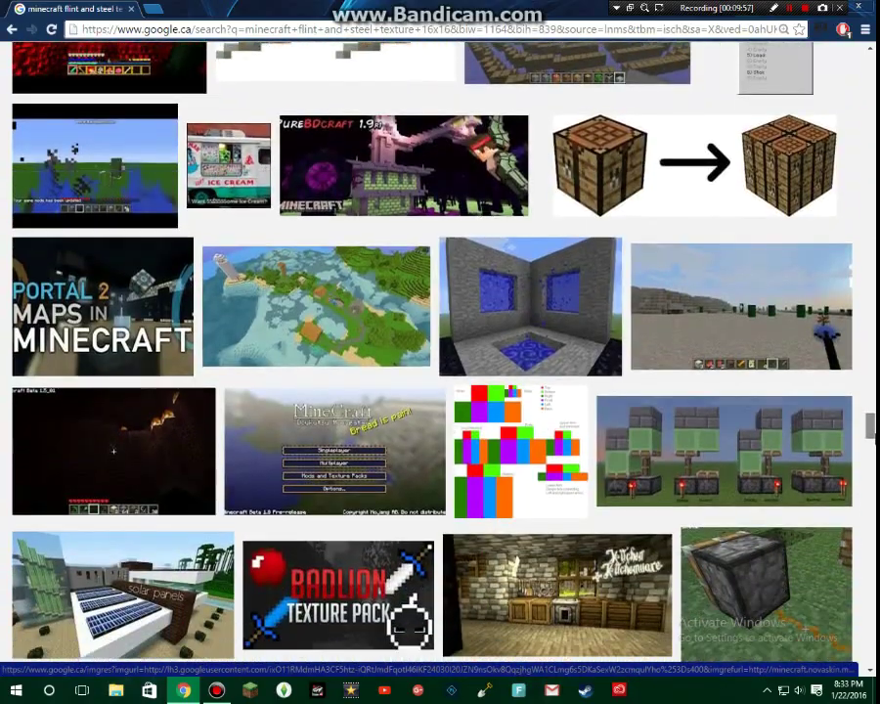
scroll(612, 313, down, 3)
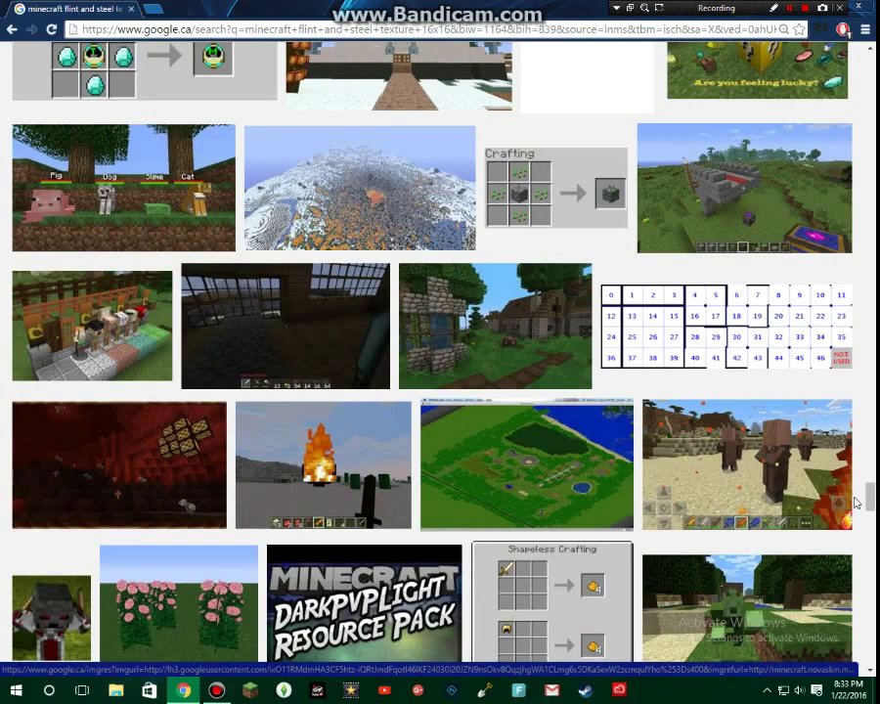
scroll(440, 351, down, 15)
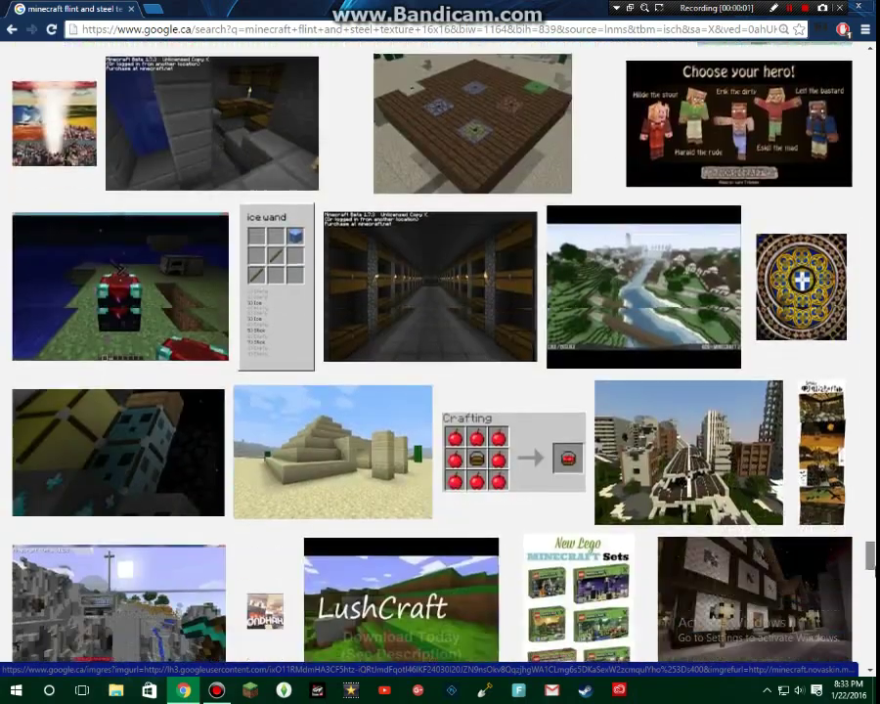
scroll(355, 399, down, 1)
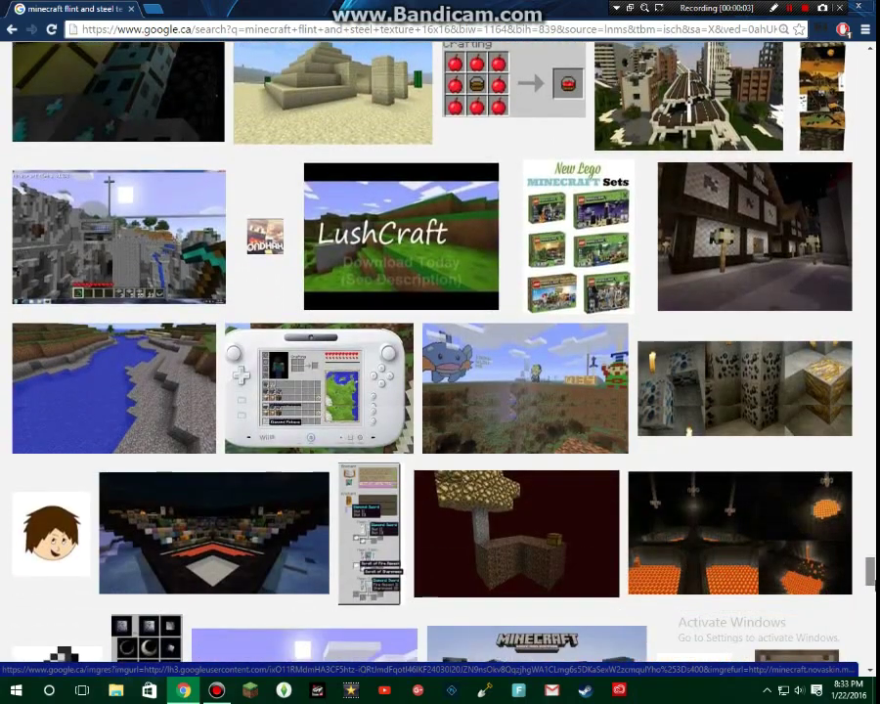
click(355, 398)
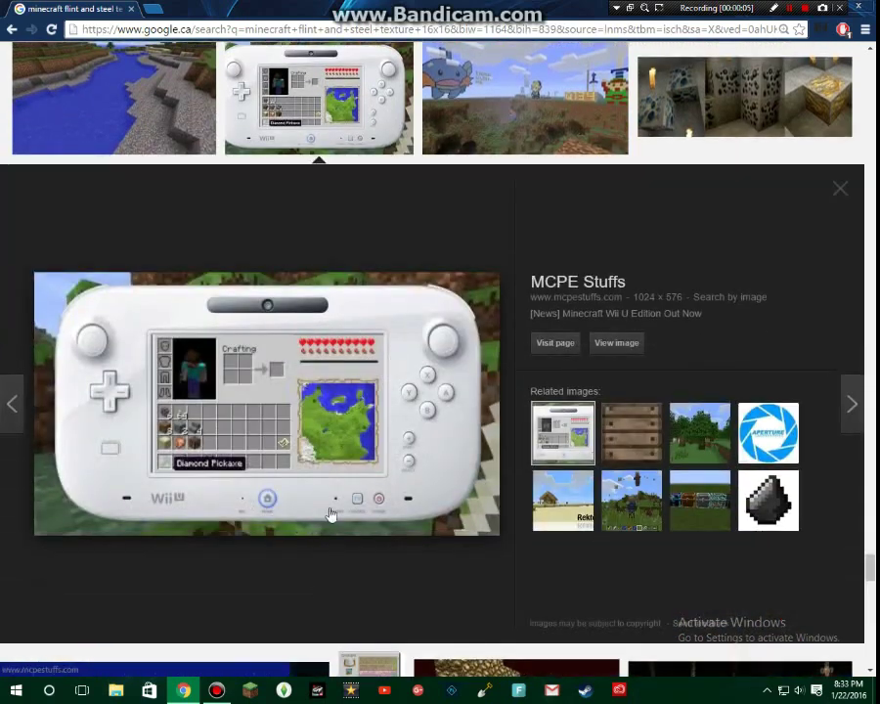
click(708, 504)
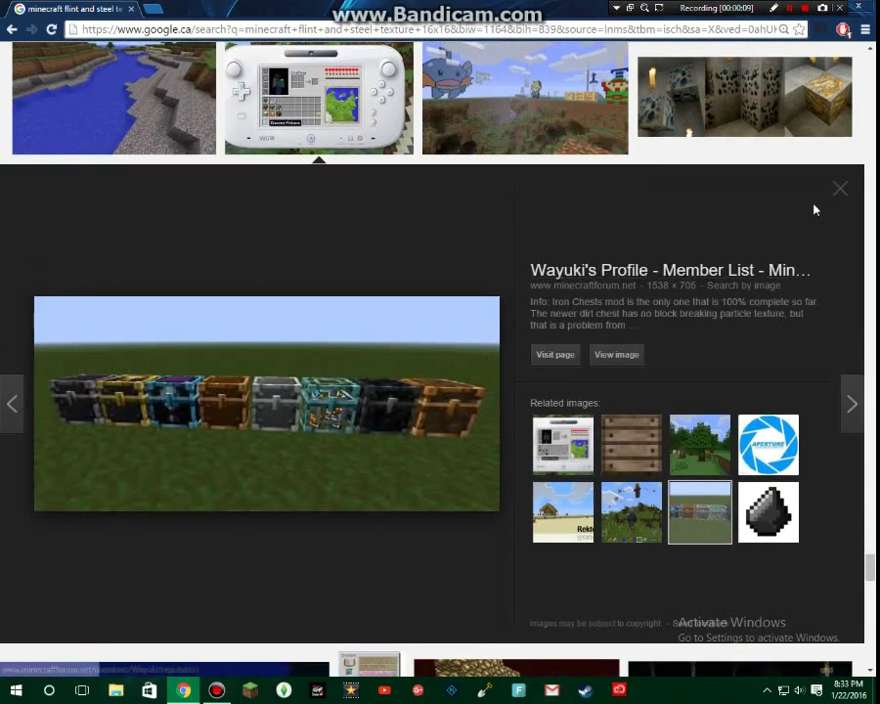
click(846, 196)
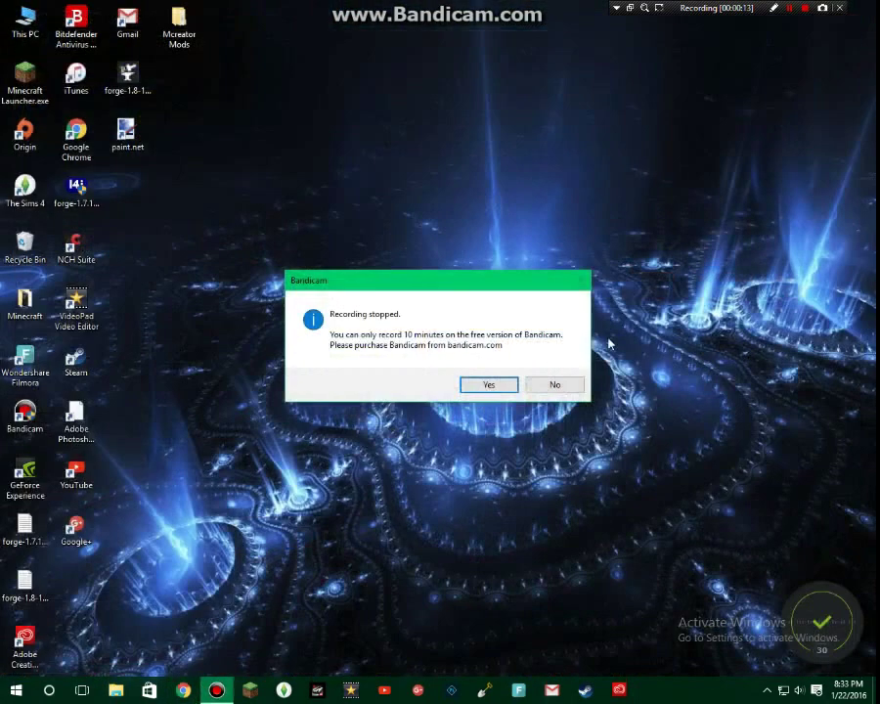
Dismiss the recording-limit notice, launch MCreator from the Mcreator 1.8 folder, and close the file window.
click(537, 385)
double_click(24, 303)
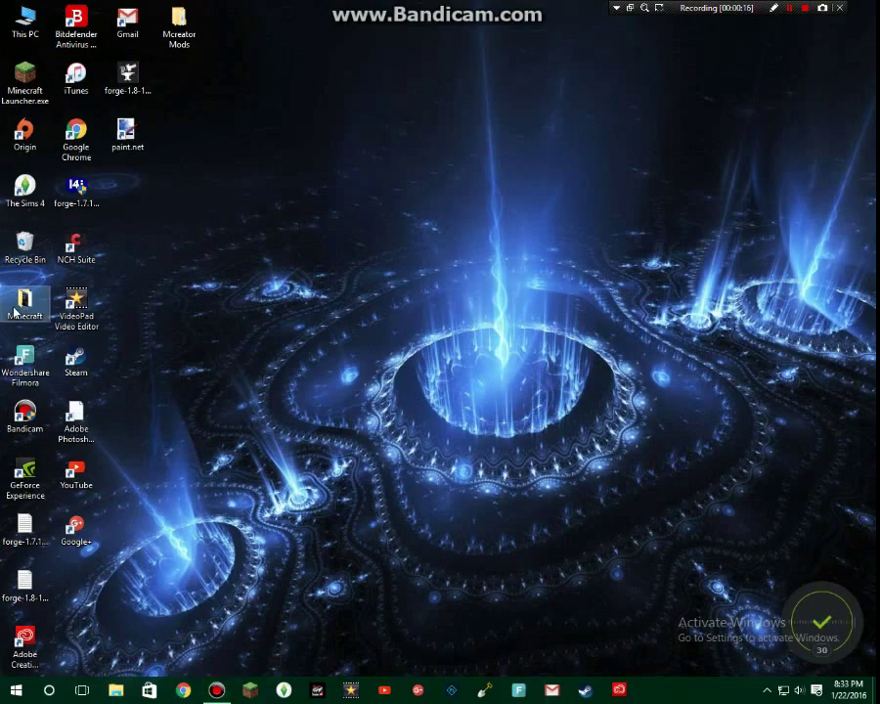
double_click(265, 492)
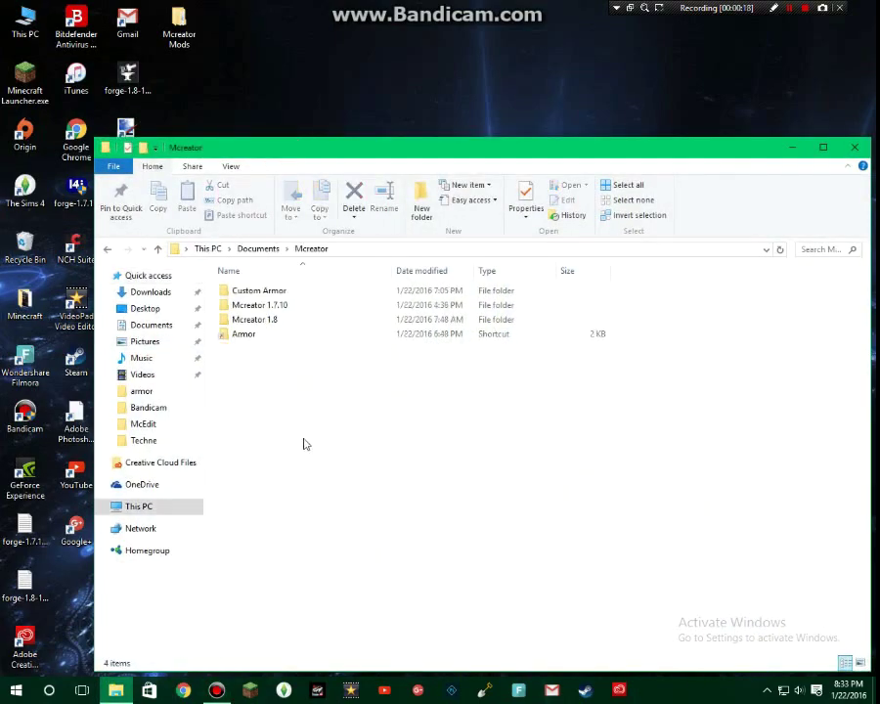
double_click(274, 321)
double_click(289, 448)
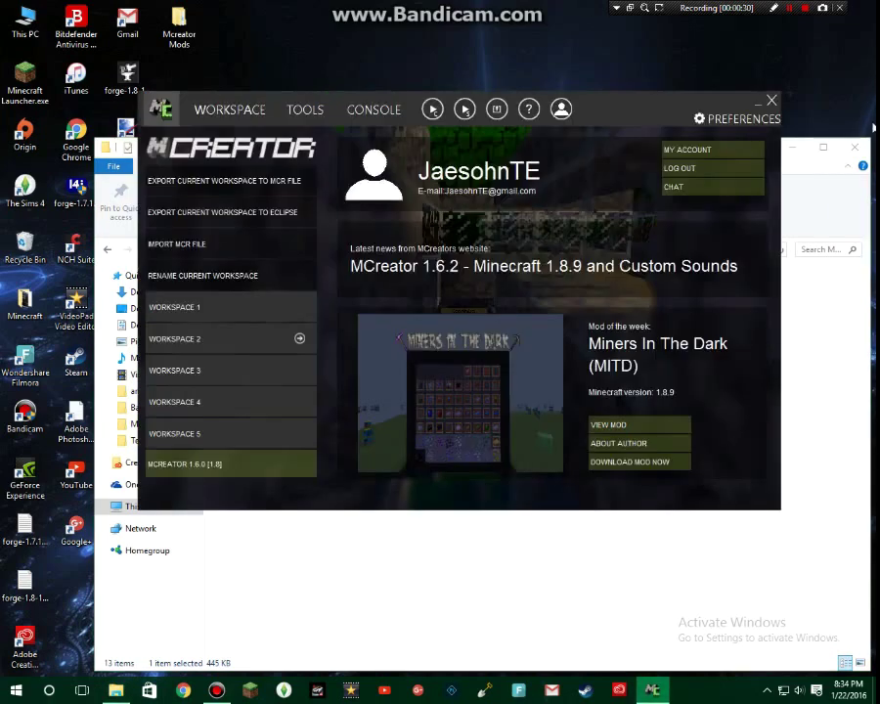
click(851, 147)
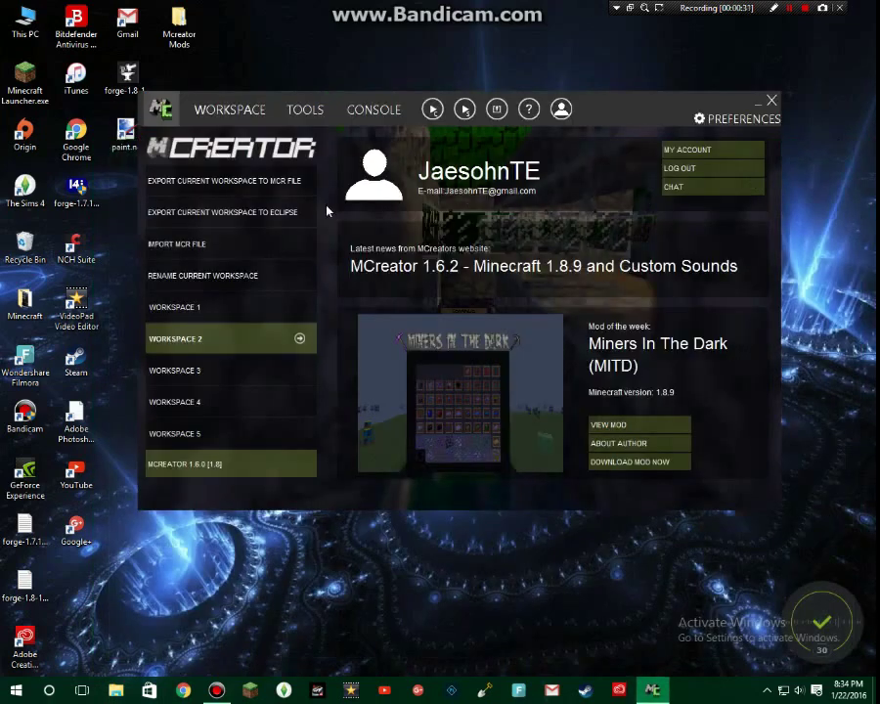
Start a new mod element in the workspace and enter Blood as its name.
click(250, 116)
click(188, 152)
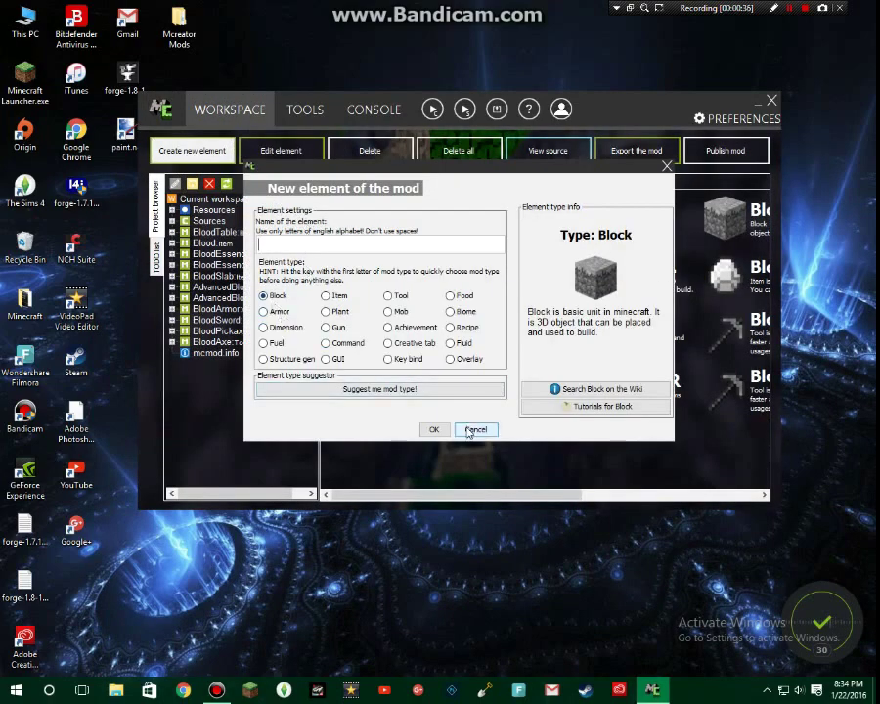
click(471, 429)
click(192, 152)
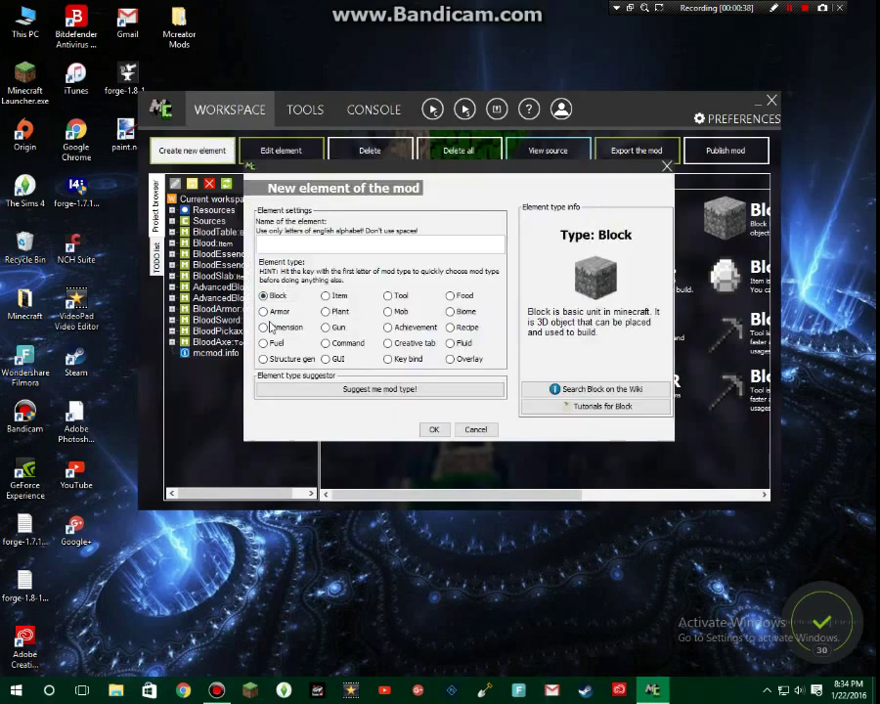
key(d)
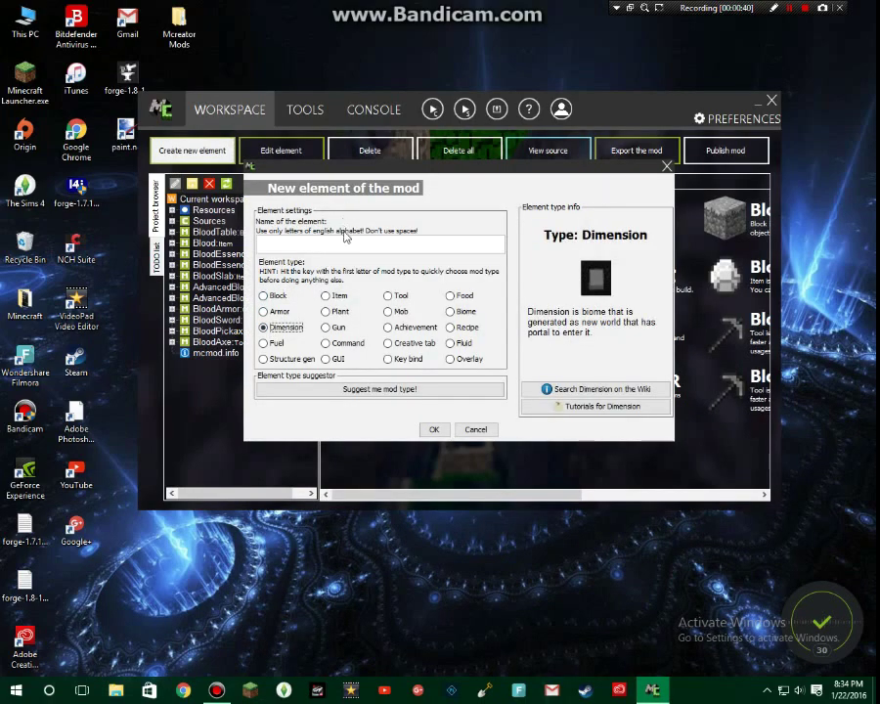
click(386, 242)
text(Bloo)
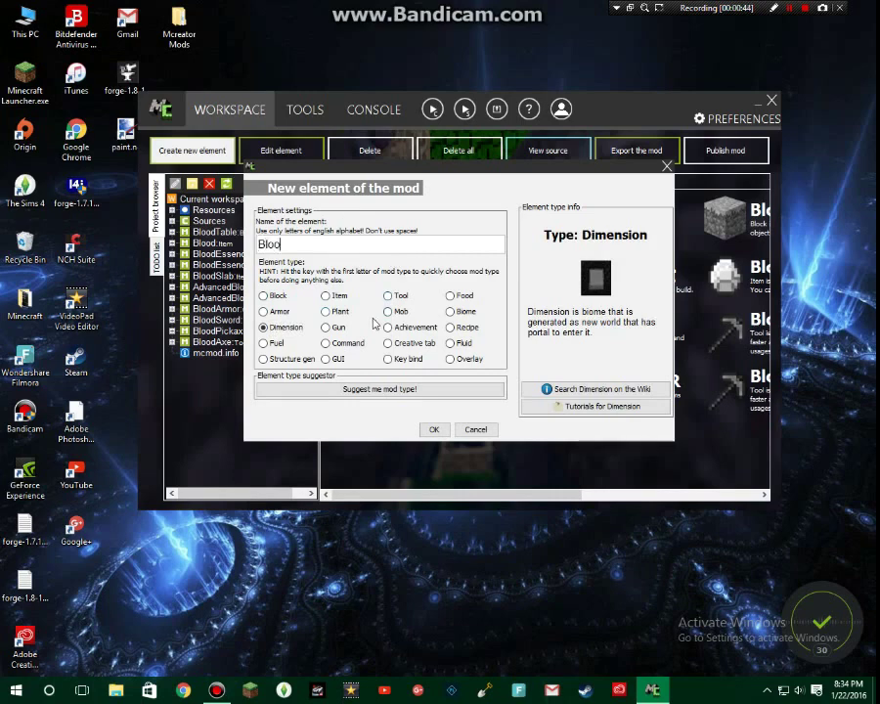
text(d)
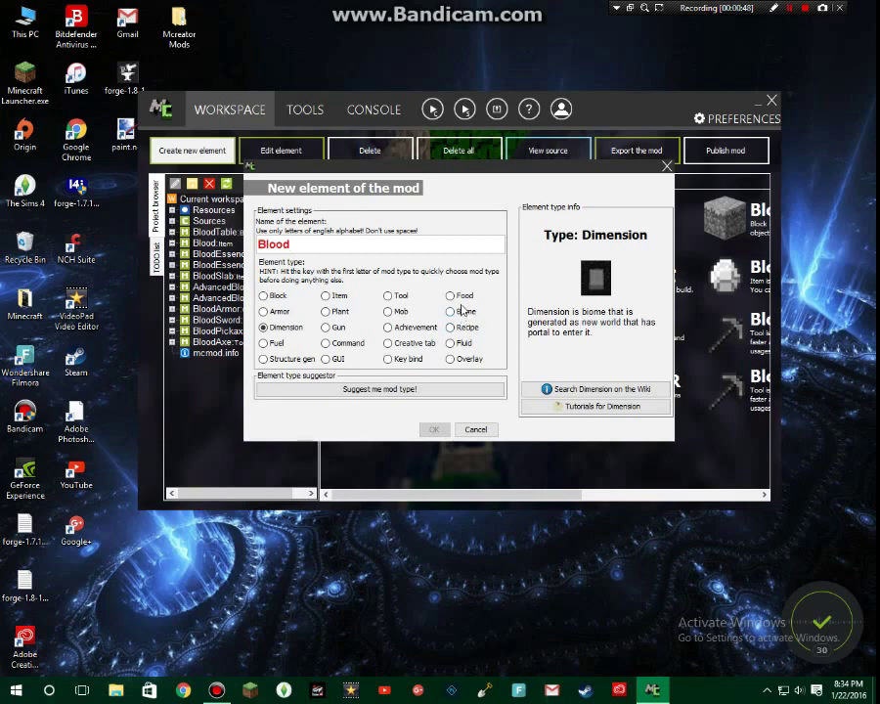
Change the new element's type to Fluid, extend its name to BloodWater, and create it.
click(464, 311)
click(452, 295)
click(464, 327)
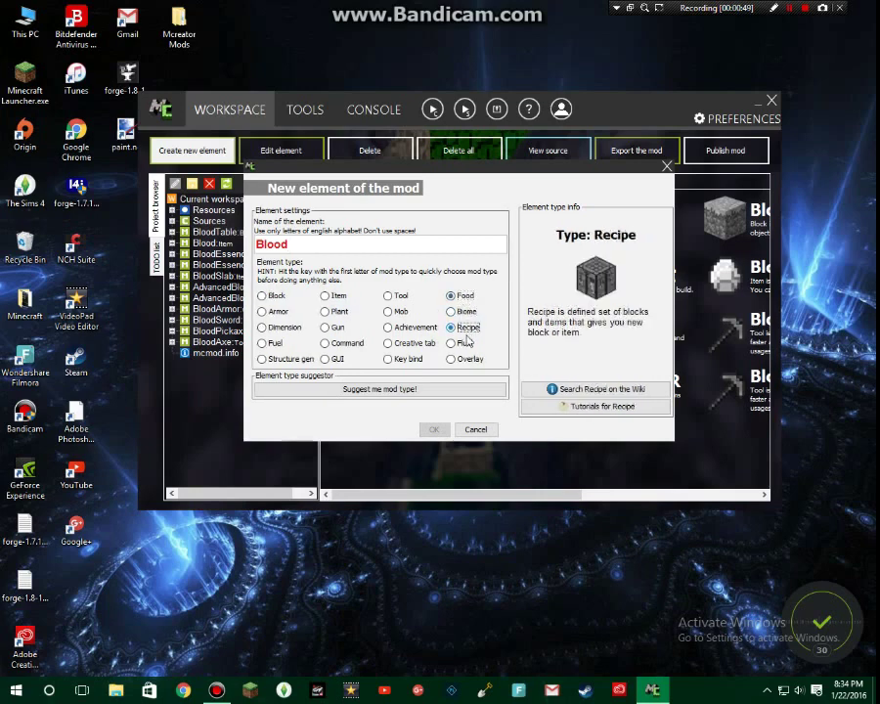
click(462, 343)
click(455, 358)
click(454, 343)
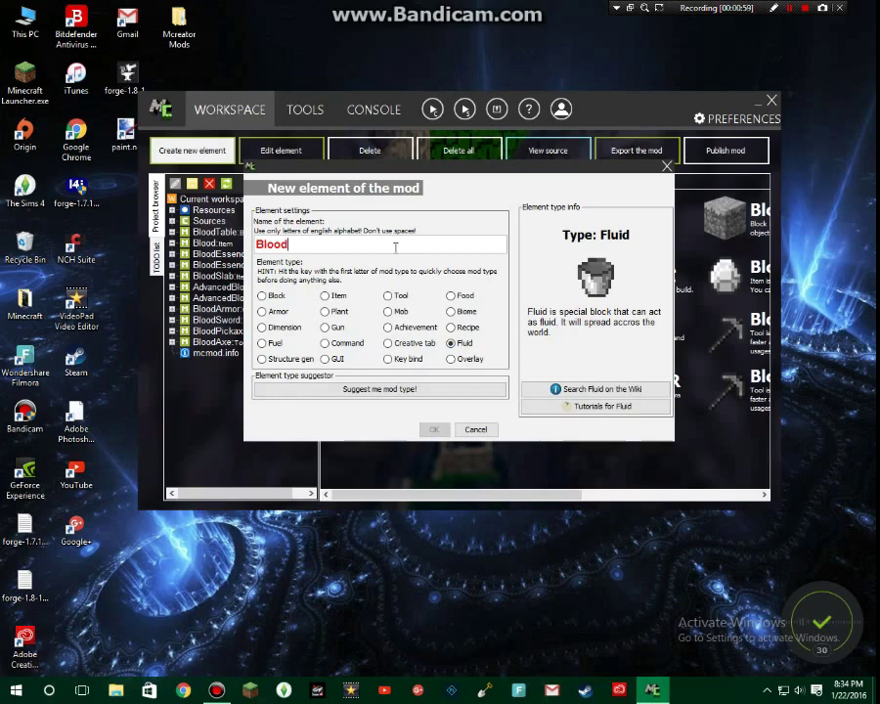
text(Water)
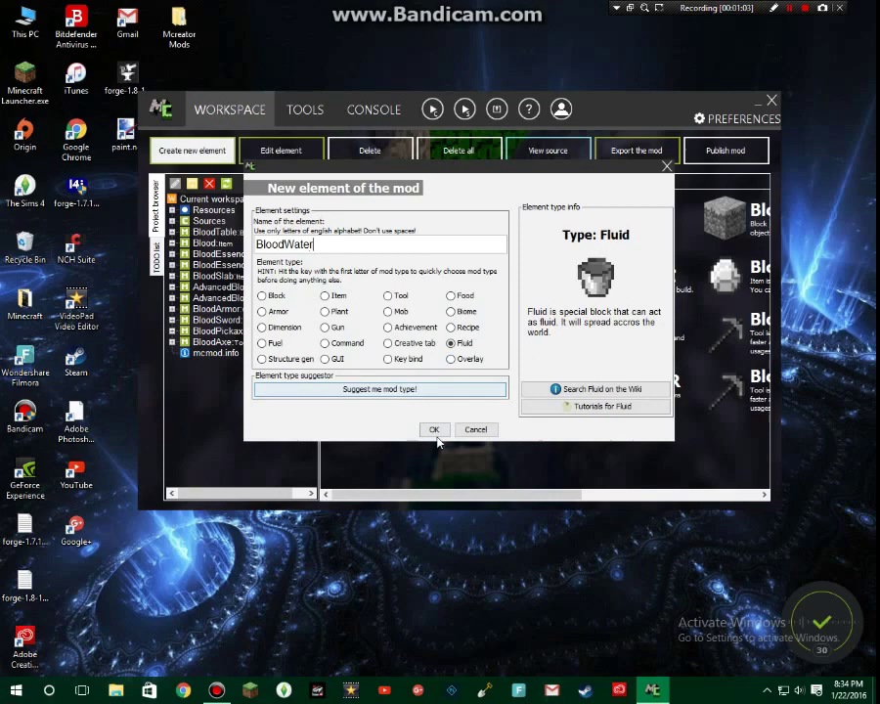
click(434, 429)
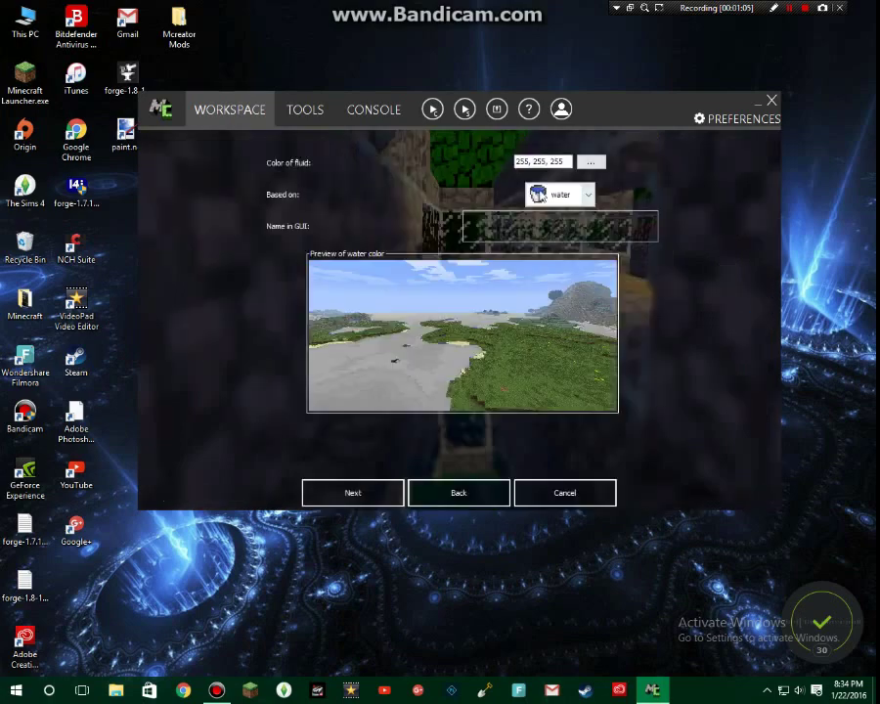
Keep the fluid based on water and try progressively darker reds for its color, starting with 204, 0, 0.
click(537, 193)
click(557, 211)
click(600, 161)
click(421, 322)
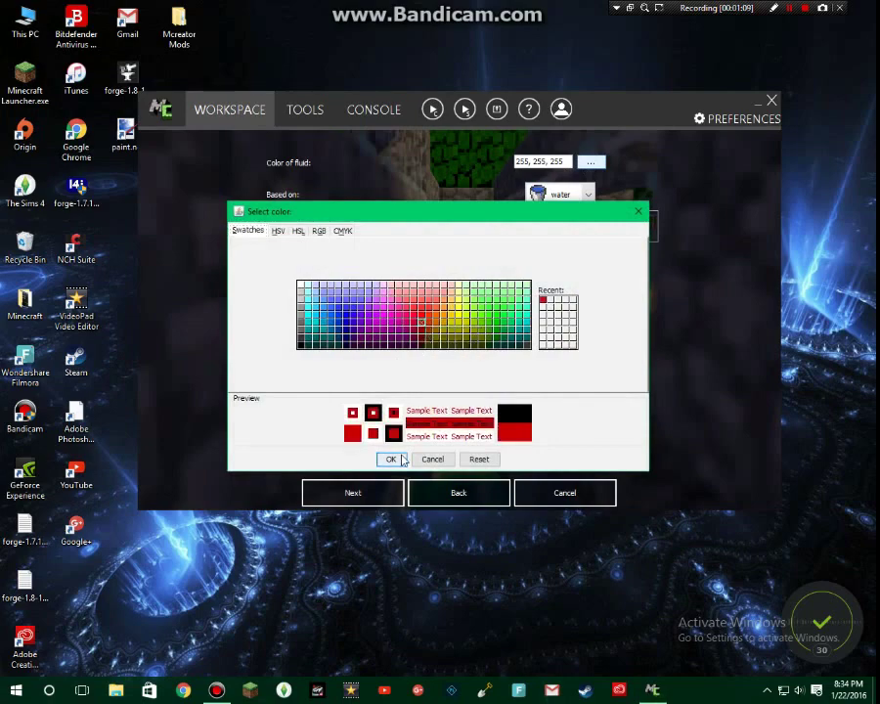
click(390, 459)
click(590, 161)
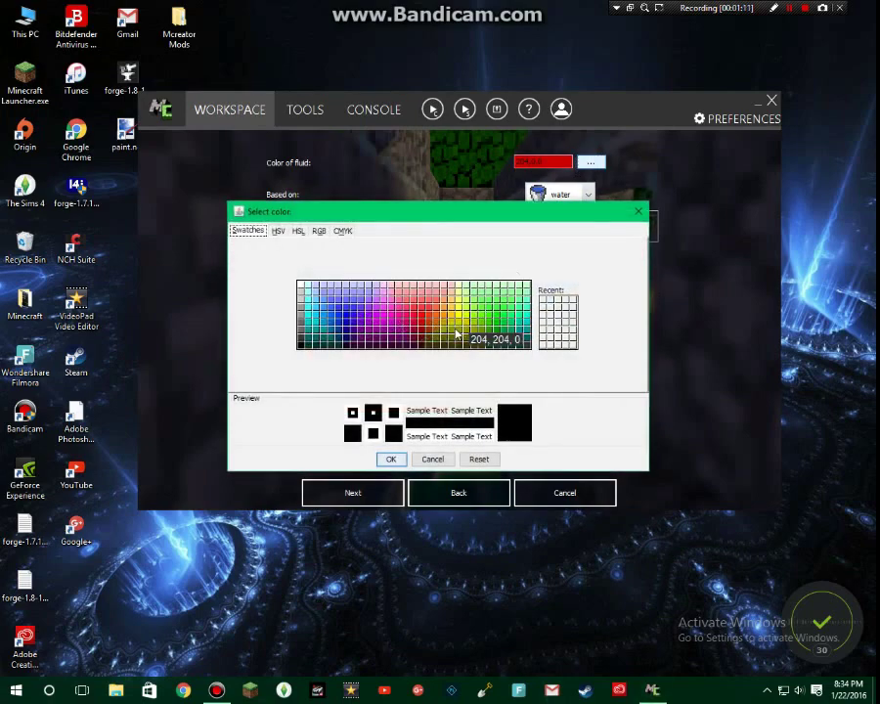
click(422, 339)
click(390, 459)
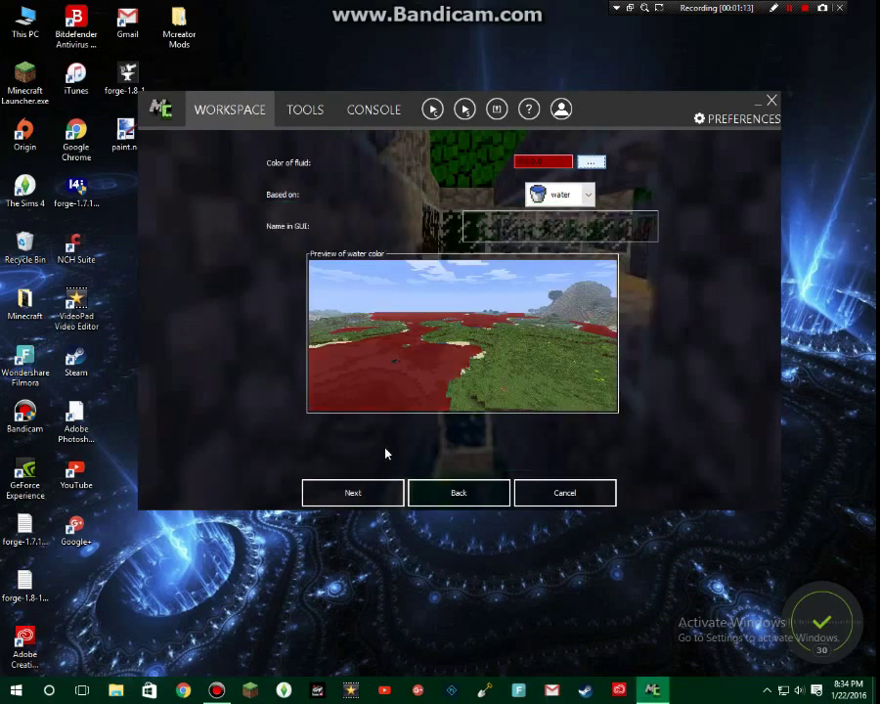
click(591, 162)
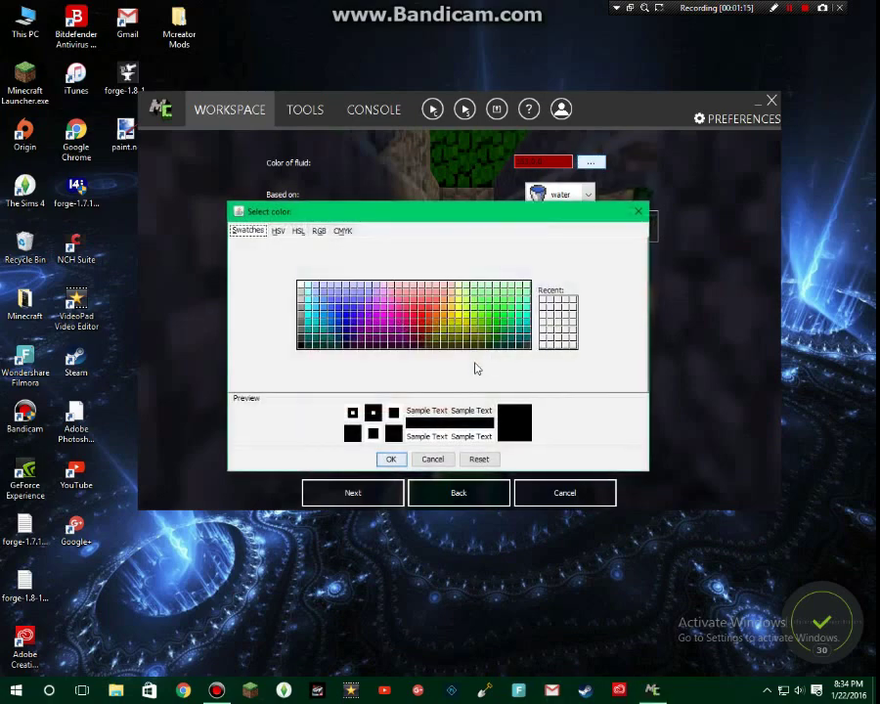
click(424, 340)
click(391, 459)
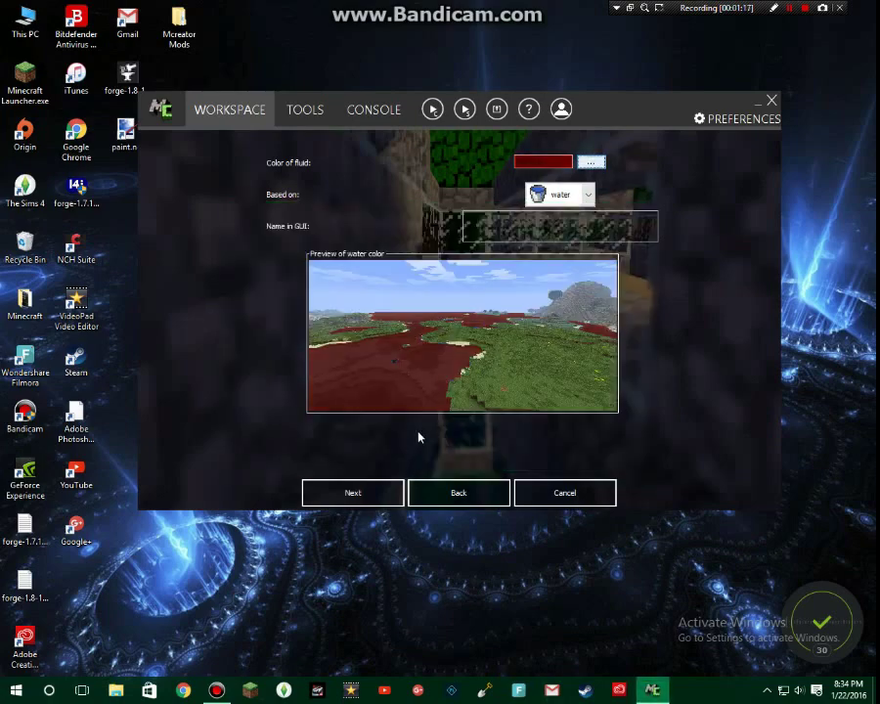
Set the fluid color to the middle dark red, enter its in-game name, and finish the element without adding recipes.
click(590, 162)
click(424, 338)
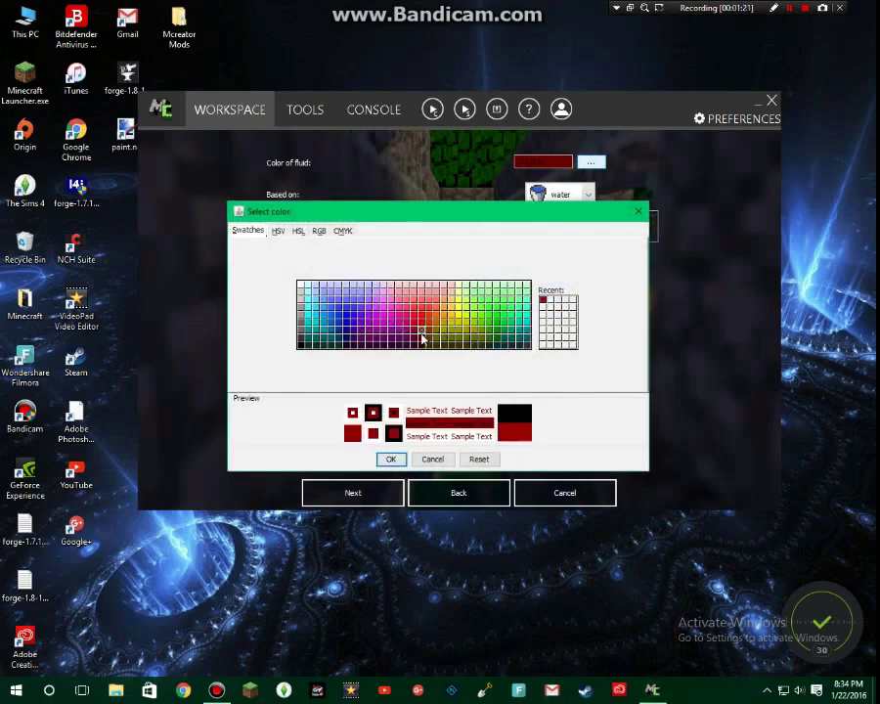
click(392, 457)
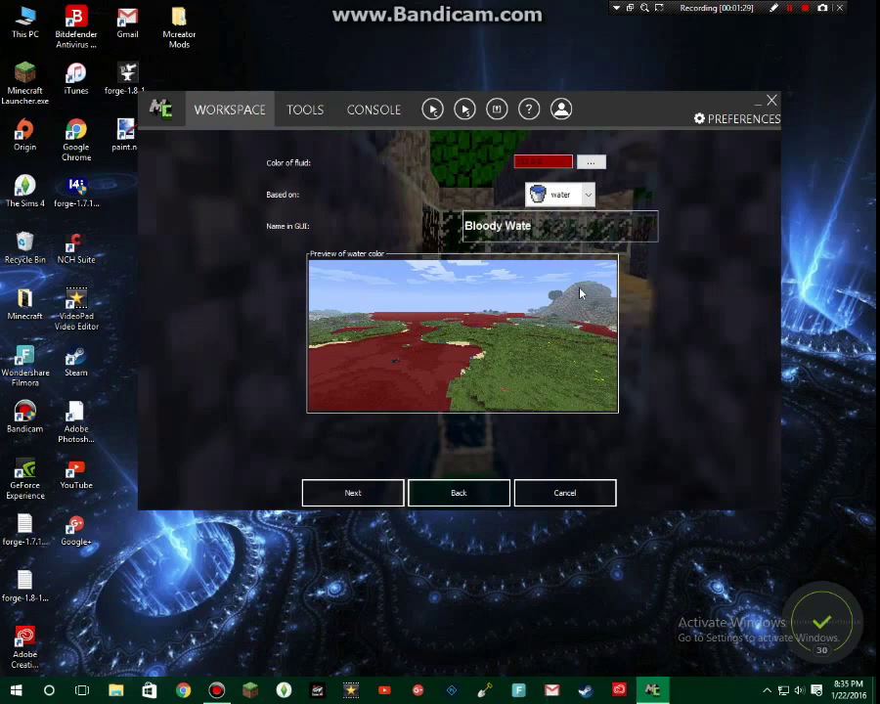
click(377, 501)
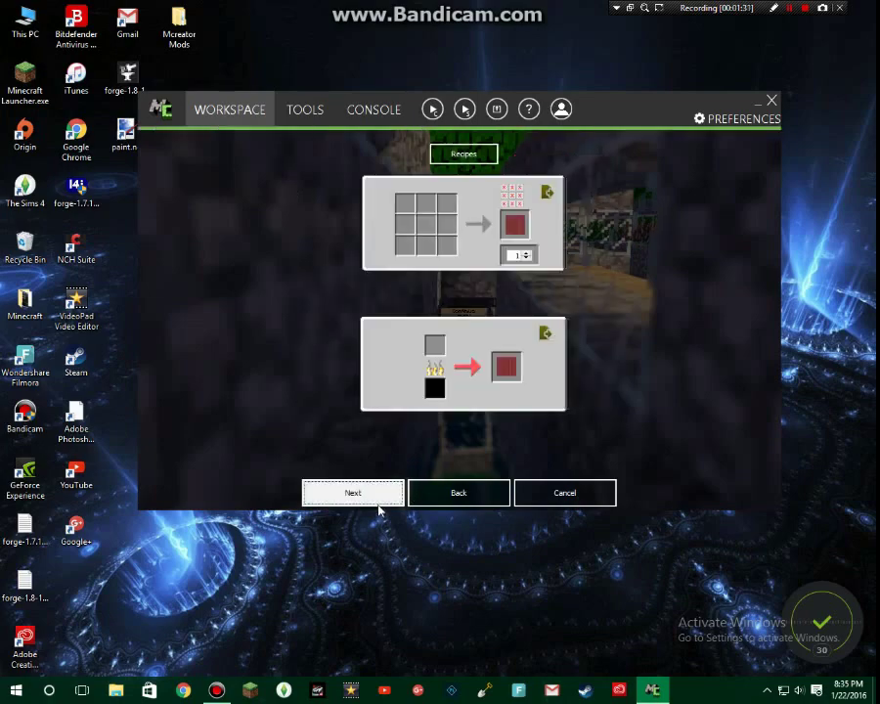
click(354, 495)
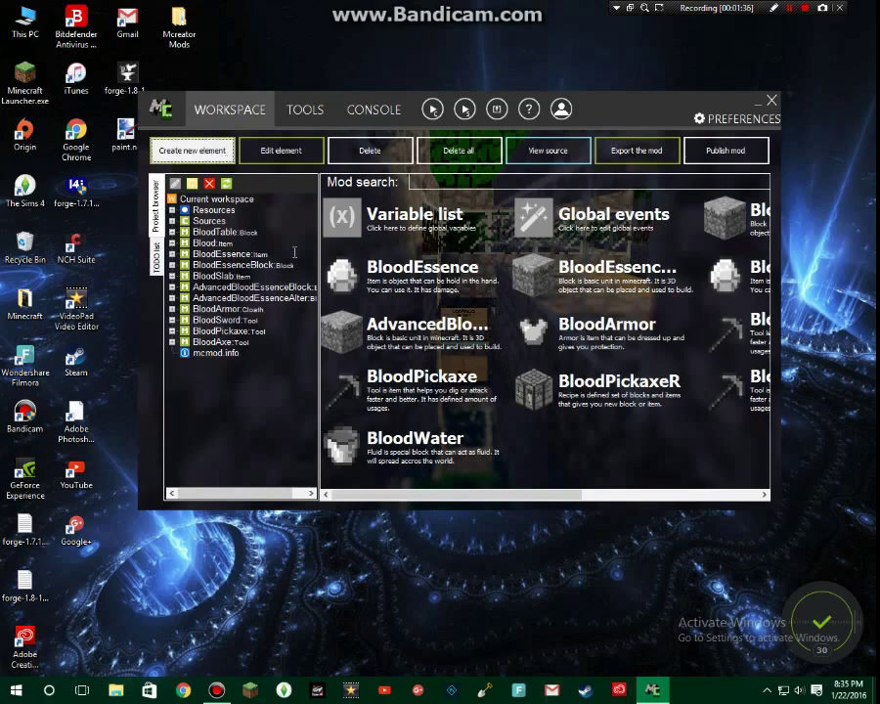
Create a new mod element of type Dimension named BloodDimension.
key(Return)
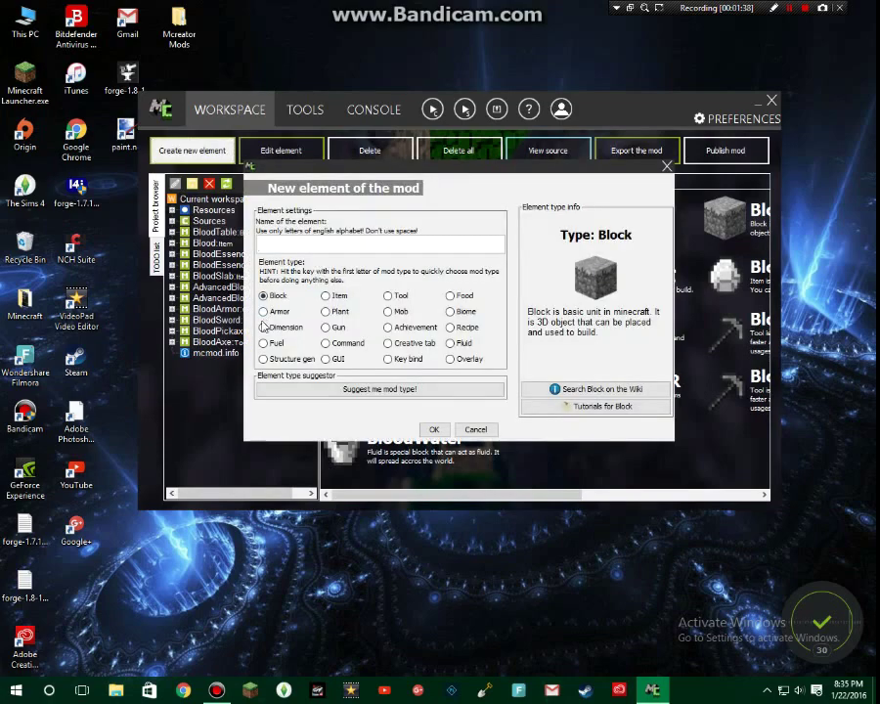
click(278, 327)
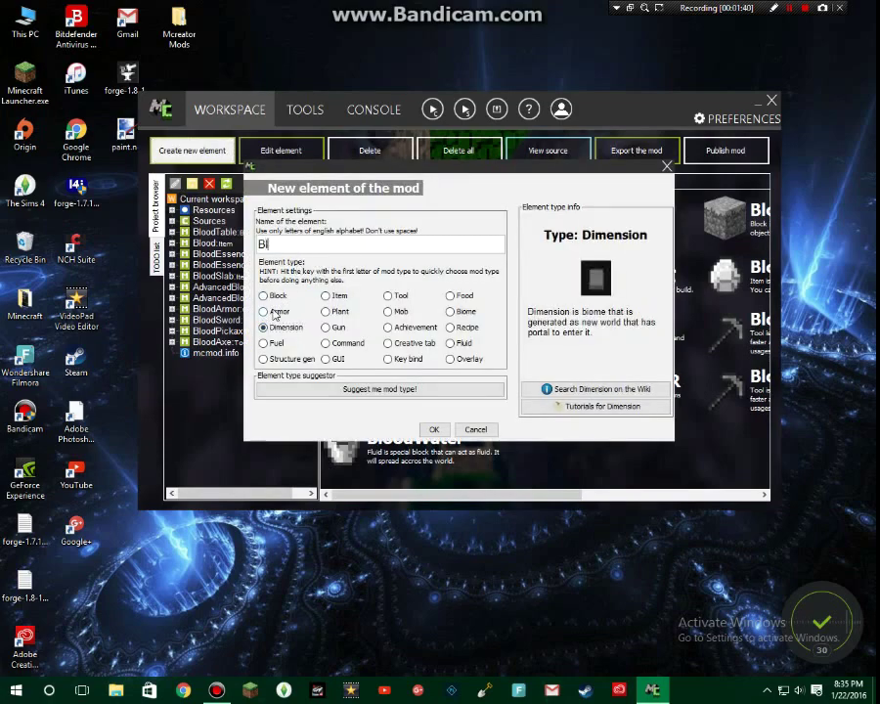
text(Blood)
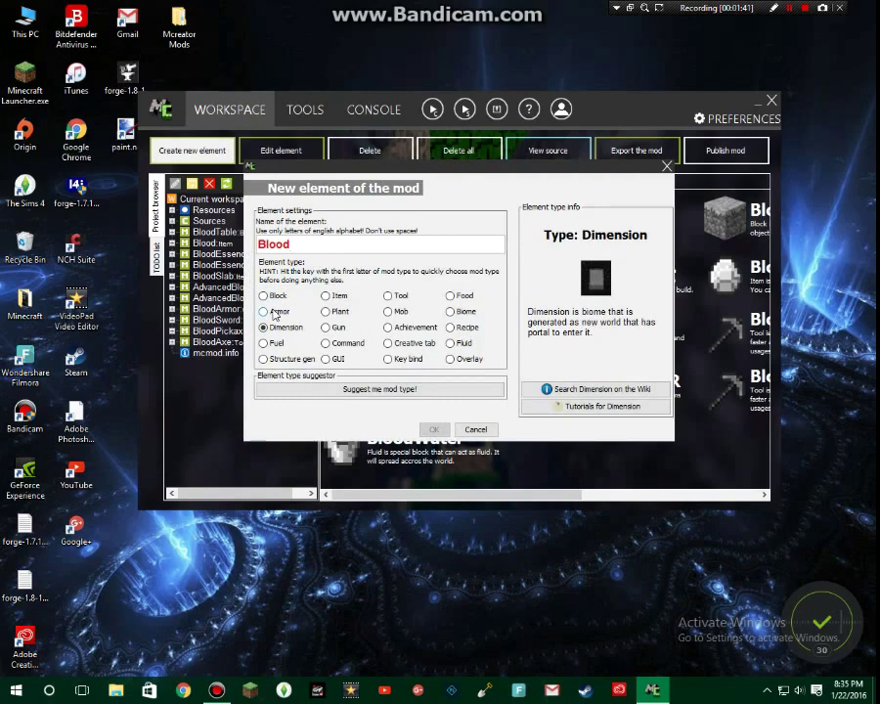
text(Dimension)
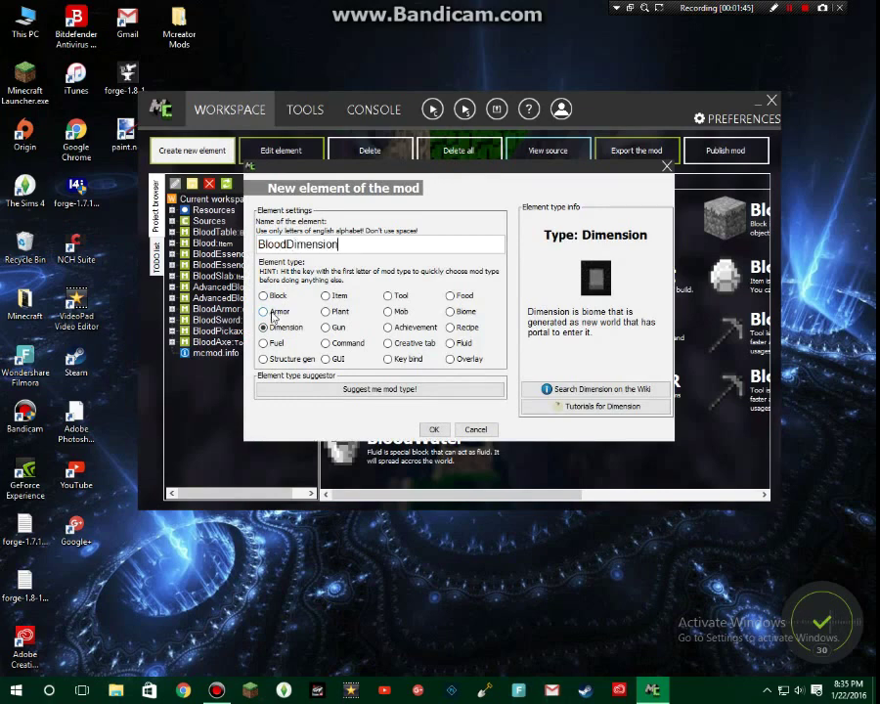
key(Return)
Set the portal frame to the mod's own advancedBloodEssenceBlock.
click(399, 158)
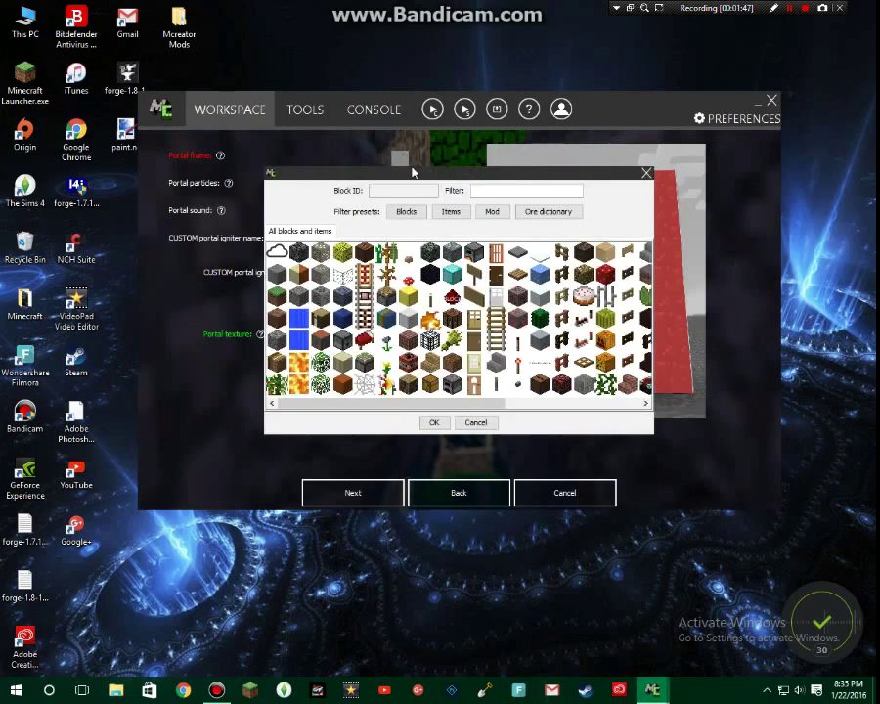
click(492, 211)
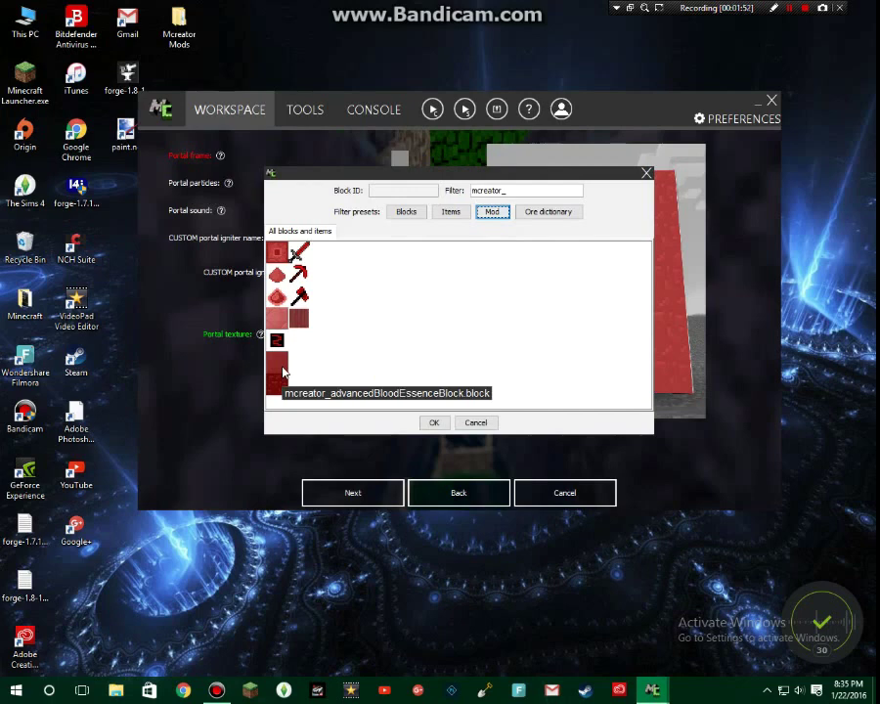
click(283, 372)
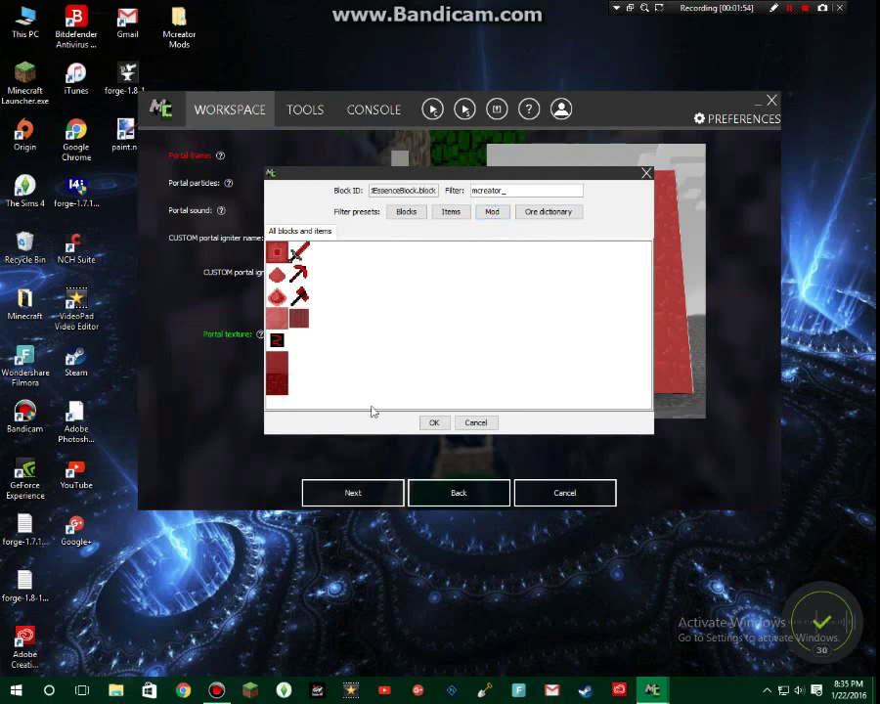
click(433, 422)
Set the portal texture to the plain light red block texture and look through the item textures for a custom igniter texture.
click(381, 363)
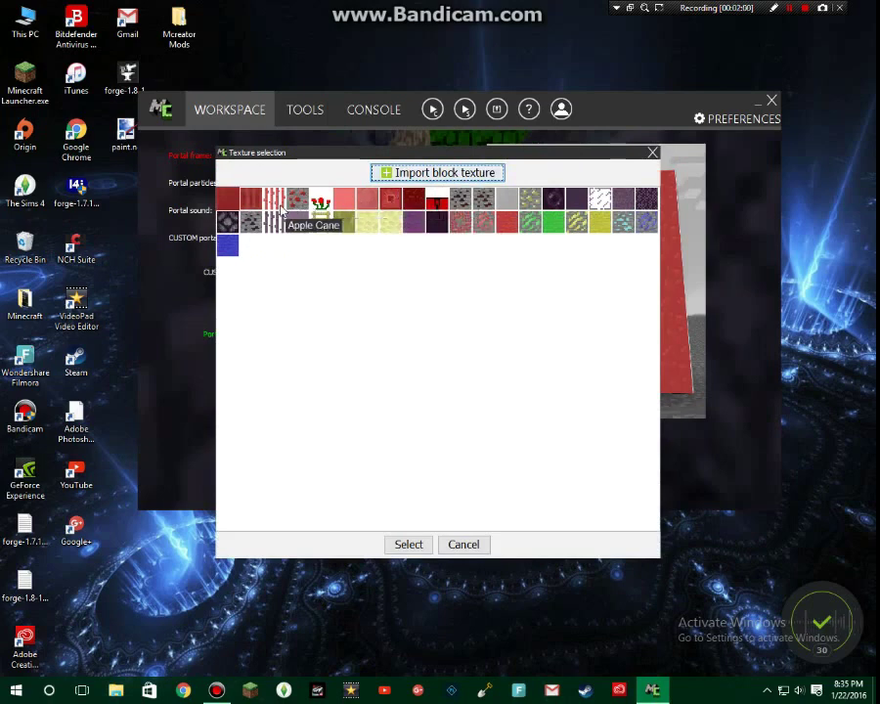
double_click(344, 203)
click(379, 290)
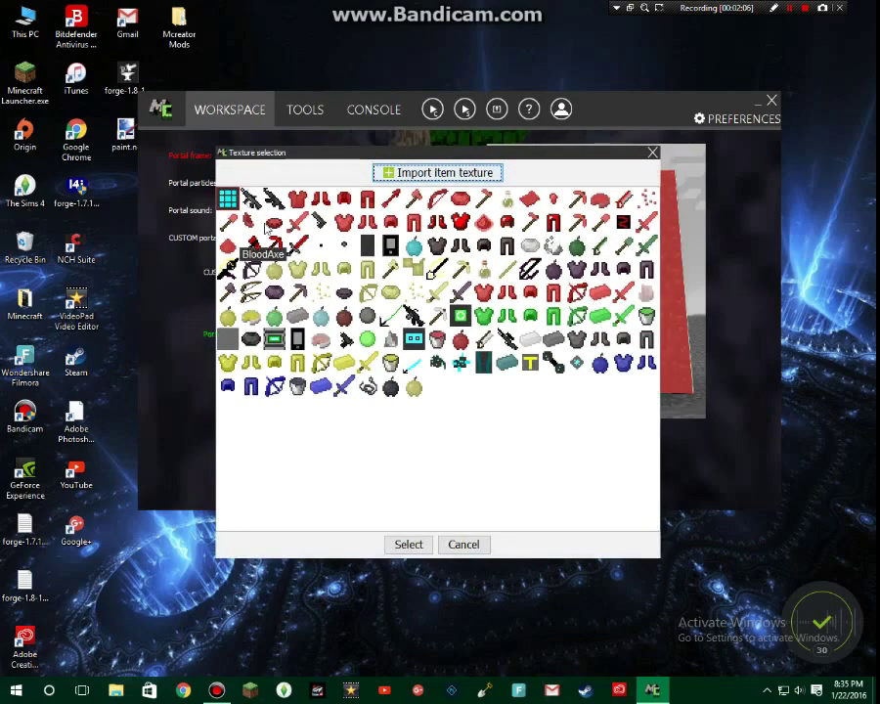
double_click(618, 232)
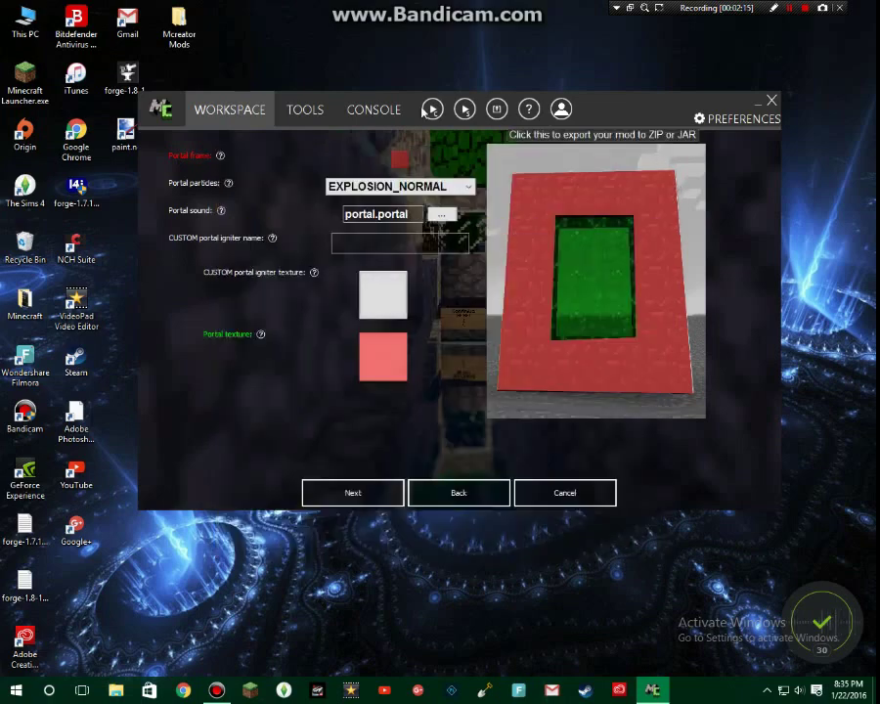
Start a new item texture in the texture maker and use the oval gem image for both layer 1 and layer 2.
click(305, 110)
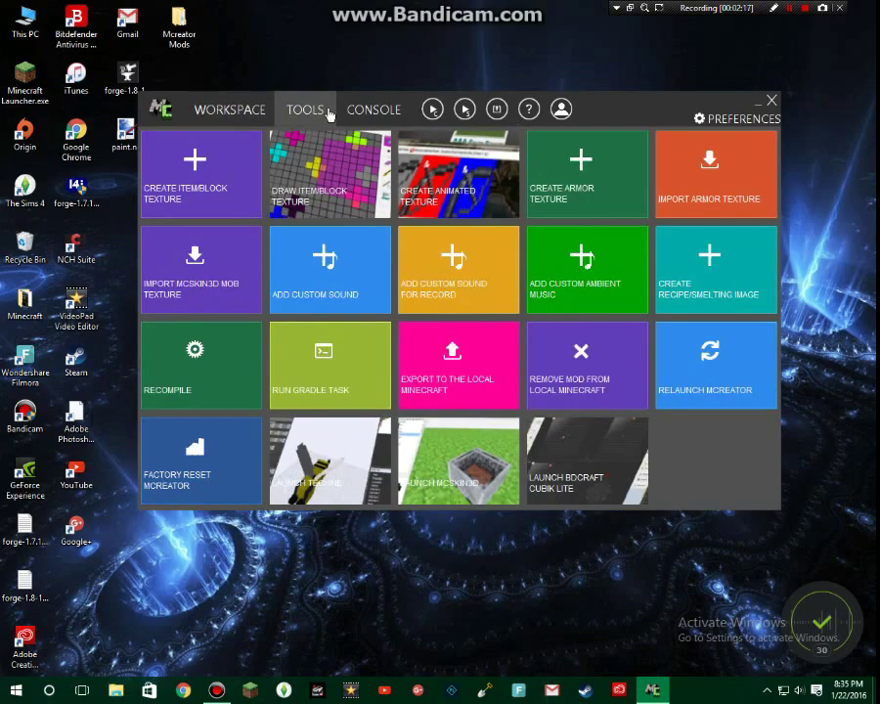
click(190, 147)
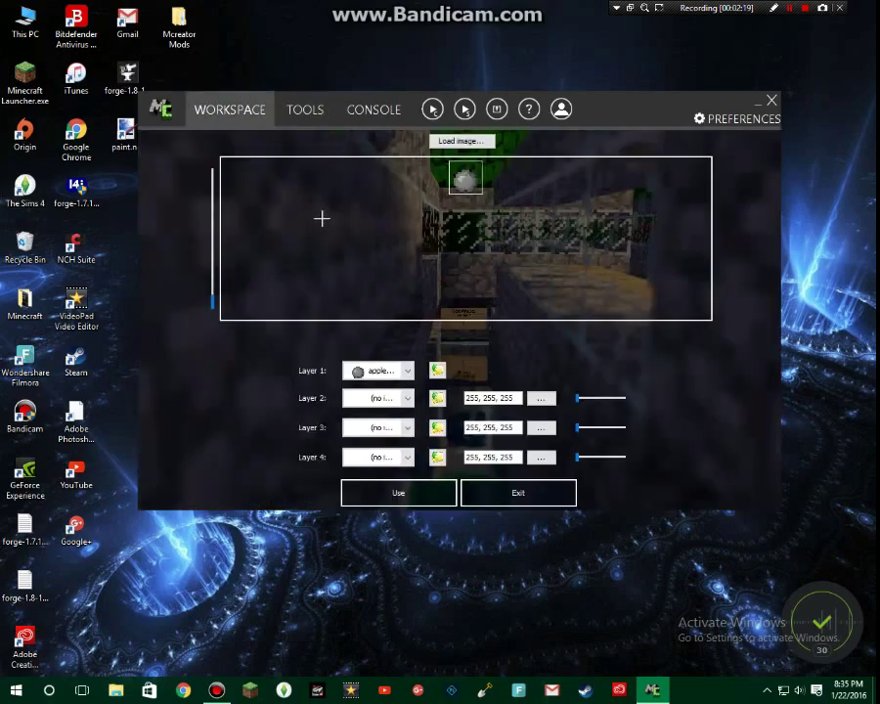
click(438, 369)
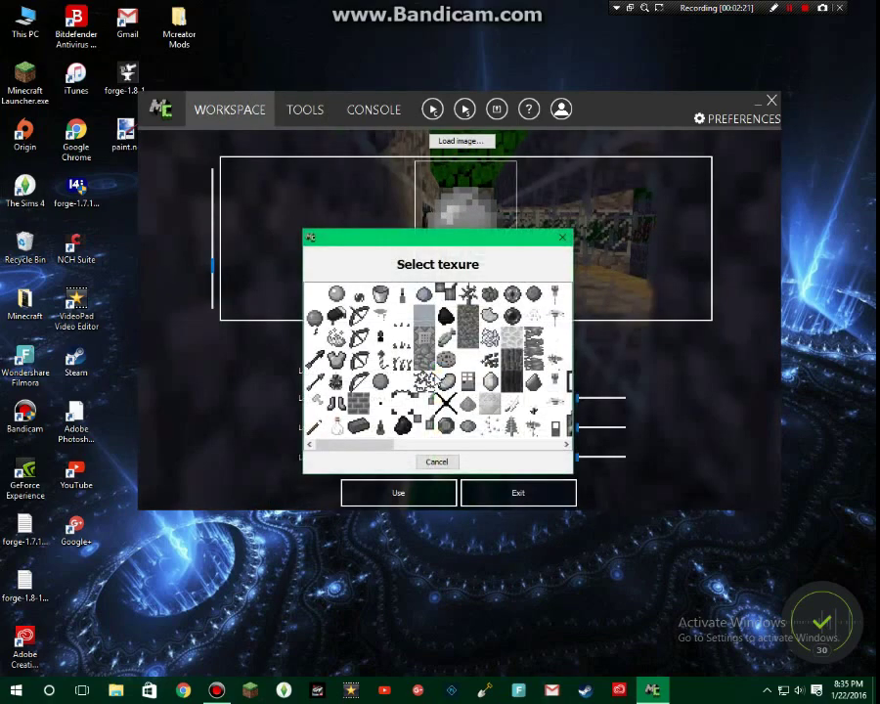
scroll(438, 362, right, 3)
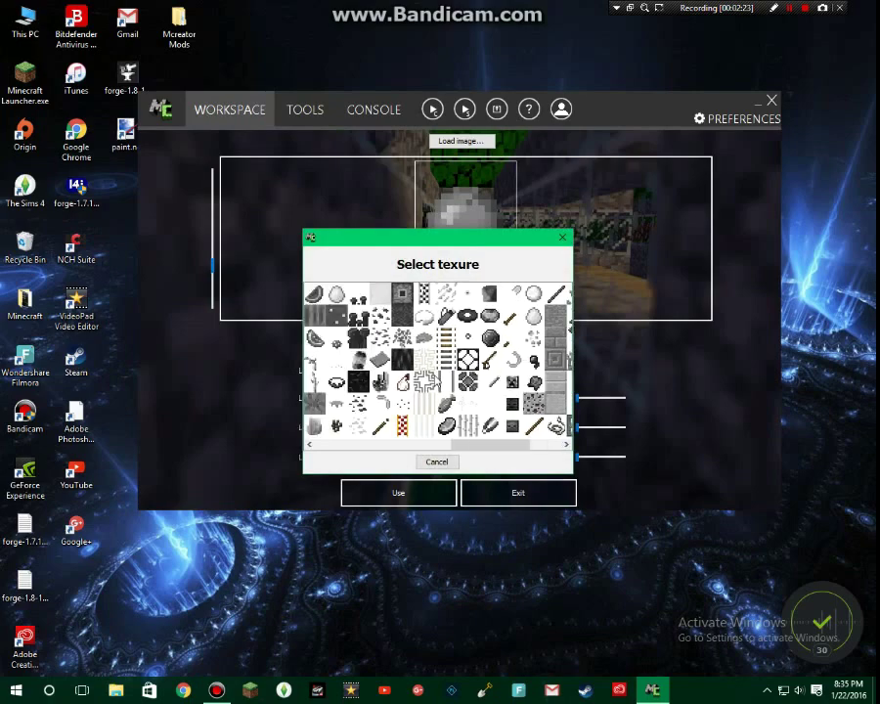
scroll(432, 387, right, 3)
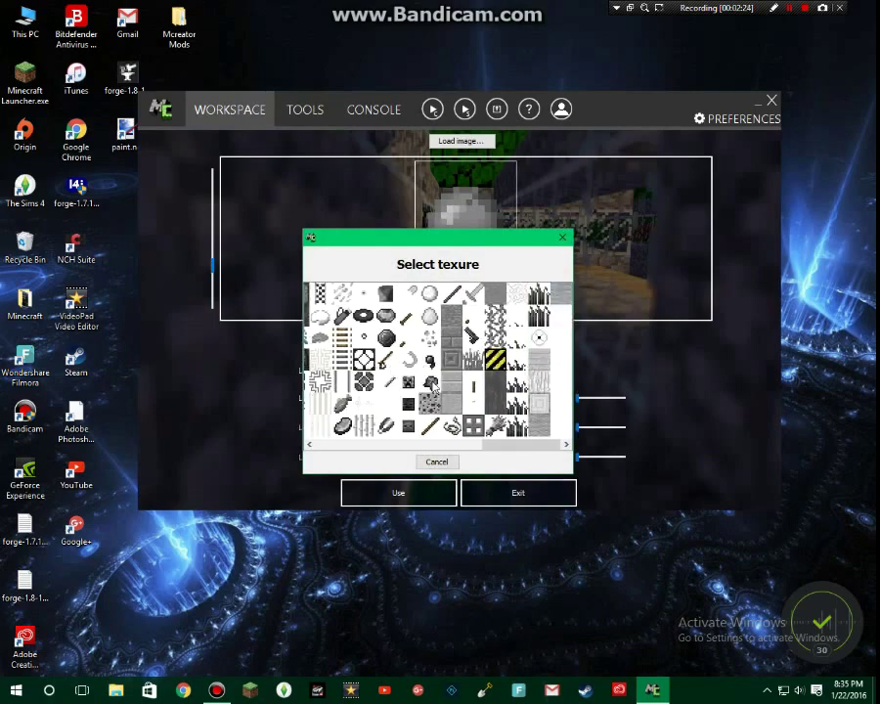
click(388, 318)
click(440, 424)
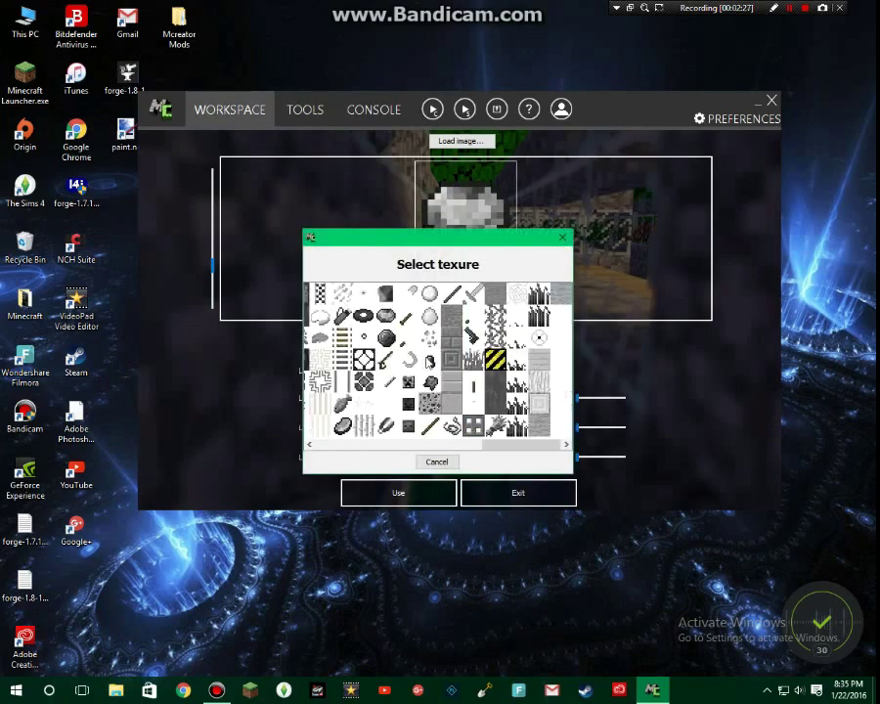
click(394, 321)
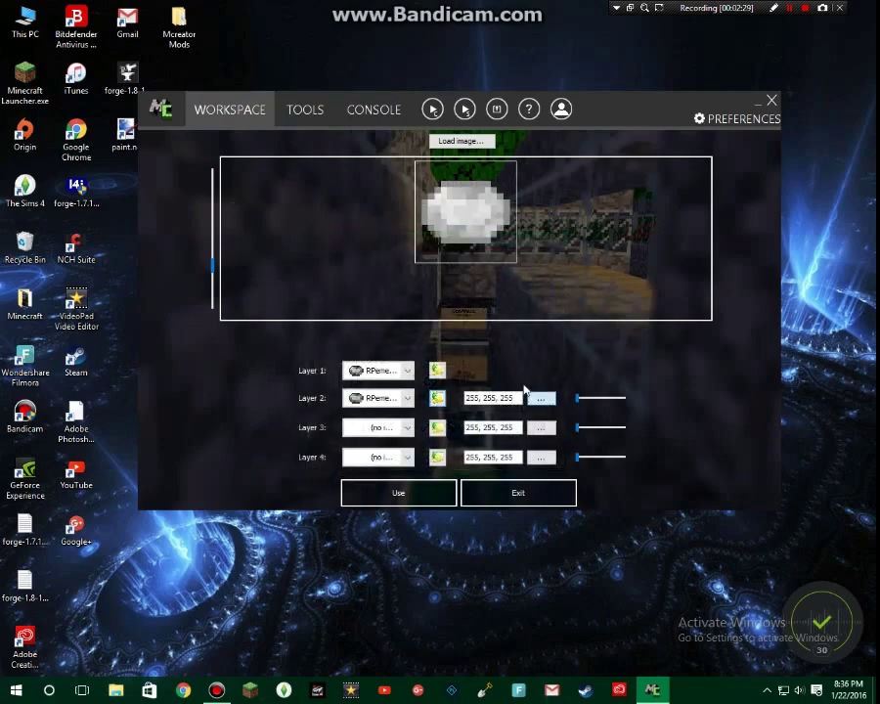
Color layer 2 of the gem pure red (255, 0, 0) and save the item texture as Blood Gem.
click(489, 424)
click(418, 314)
click(391, 458)
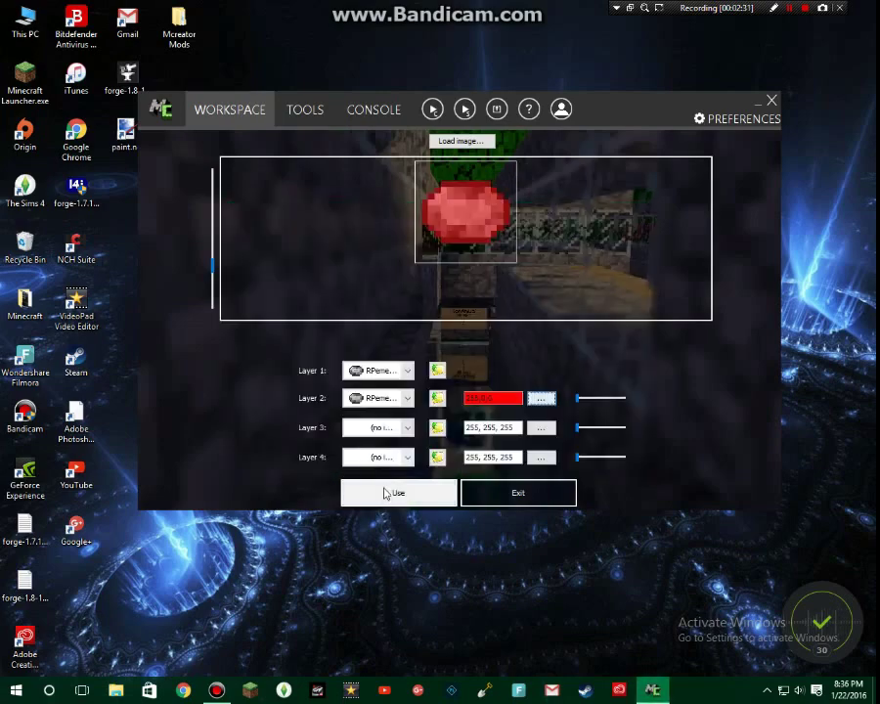
click(351, 492)
click(454, 361)
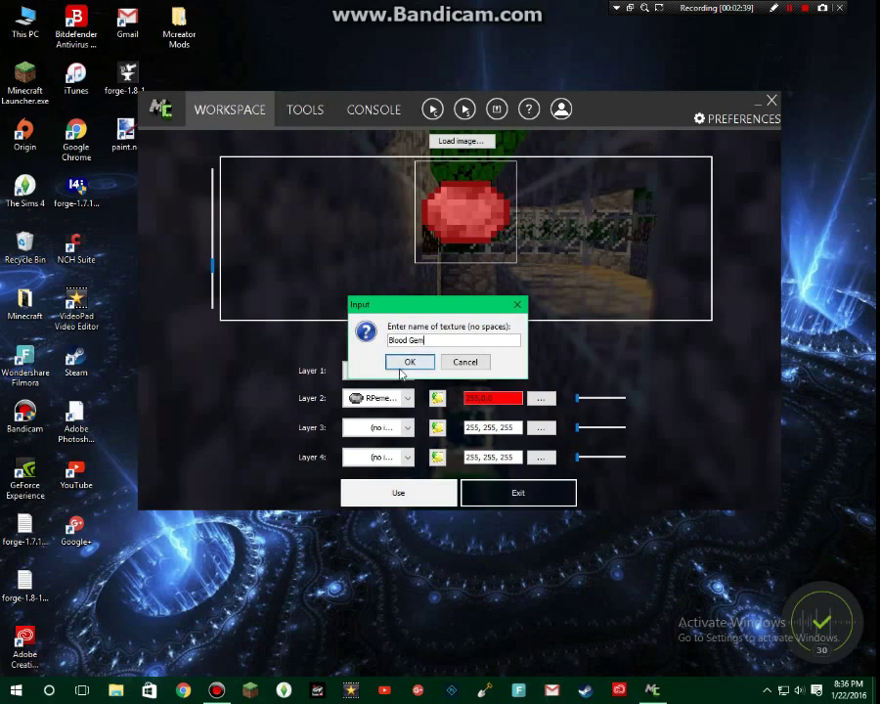
click(413, 363)
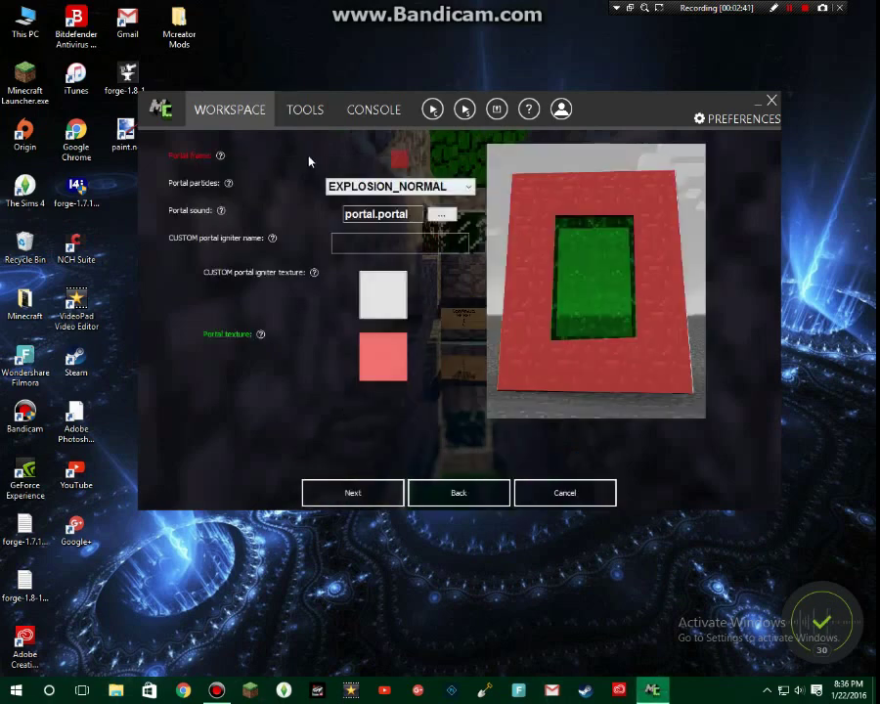
Set the custom portal igniter's texture to the red gem and name the igniter Blood Gem.
click(400, 276)
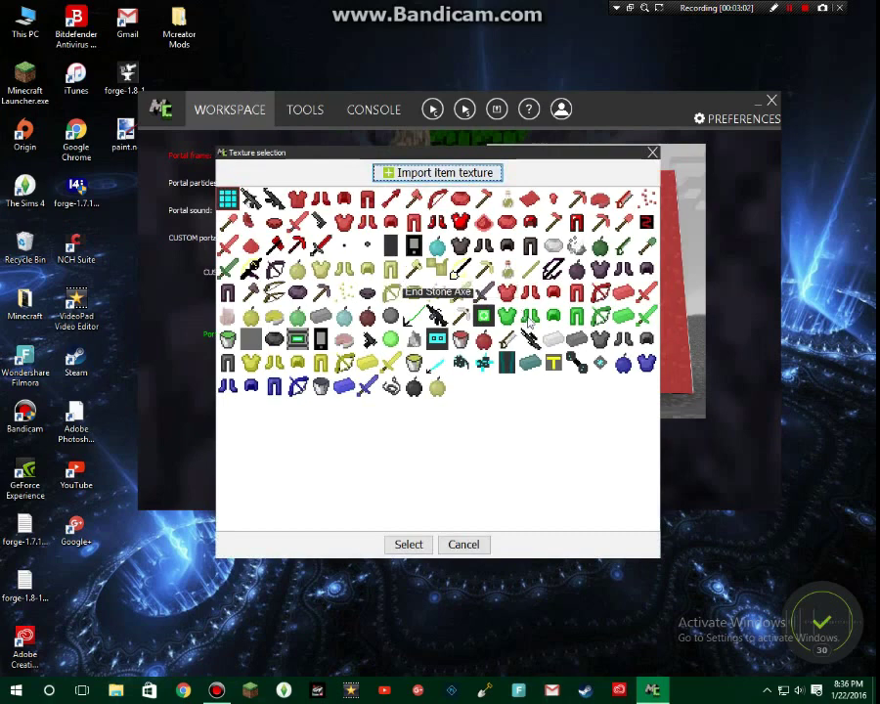
double_click(460, 199)
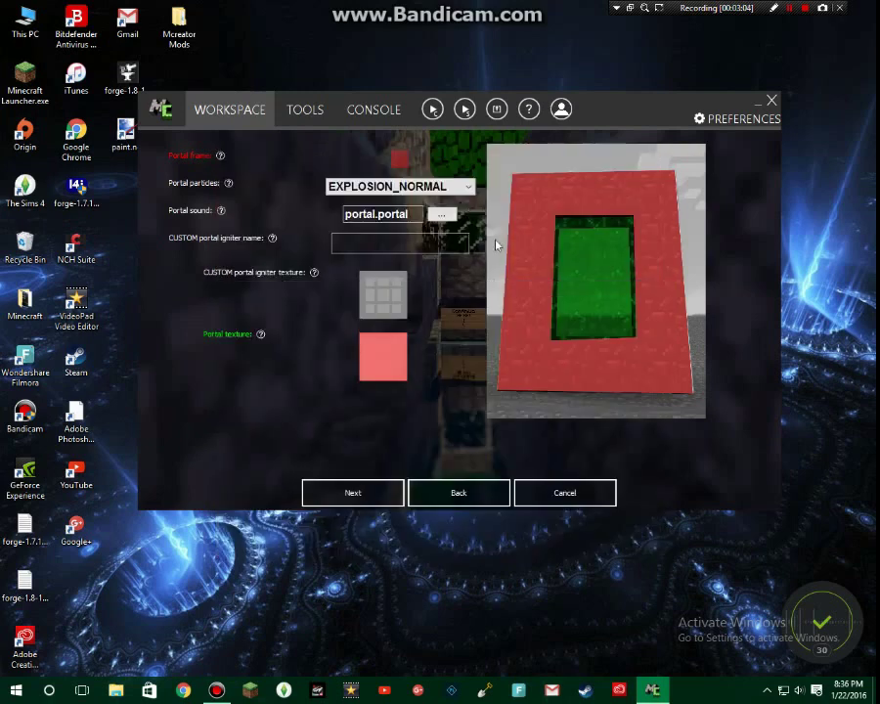
click(383, 239)
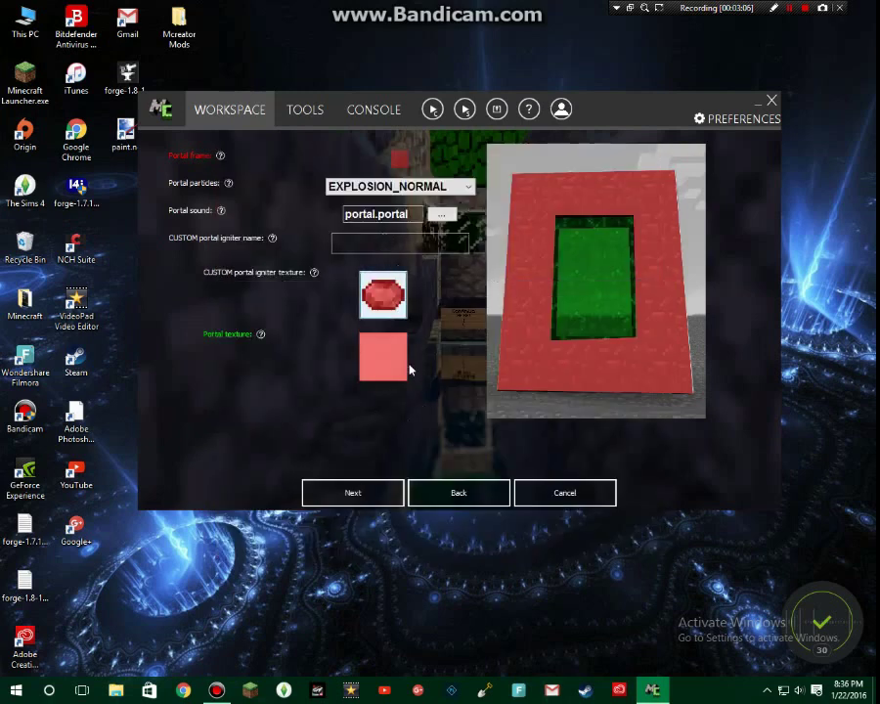
text(Bllod)
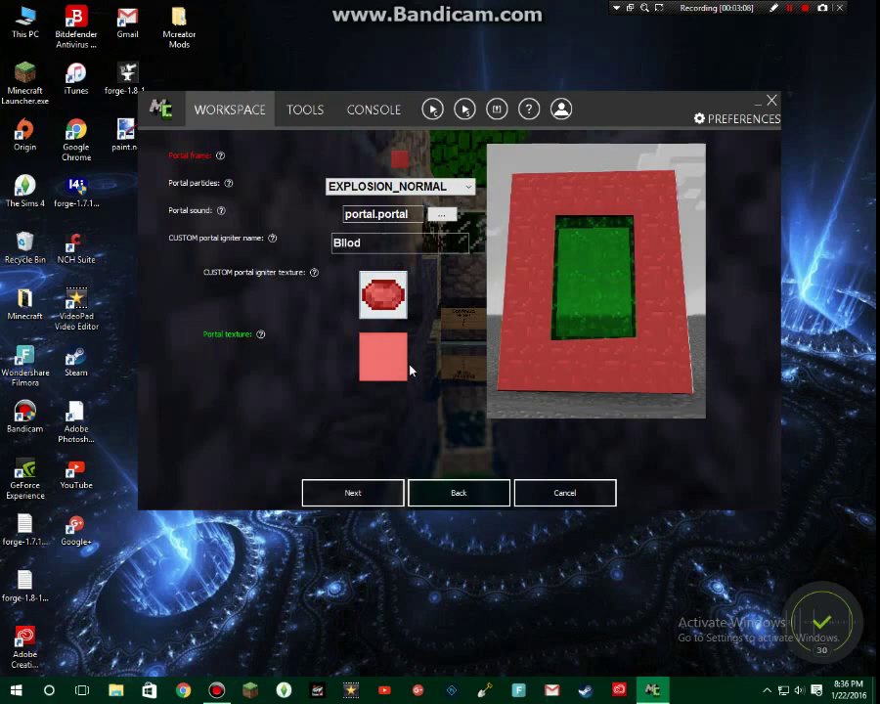
key(BackSpace)
key(BackSpace)
key(BackSpace)
text(ood Gem)
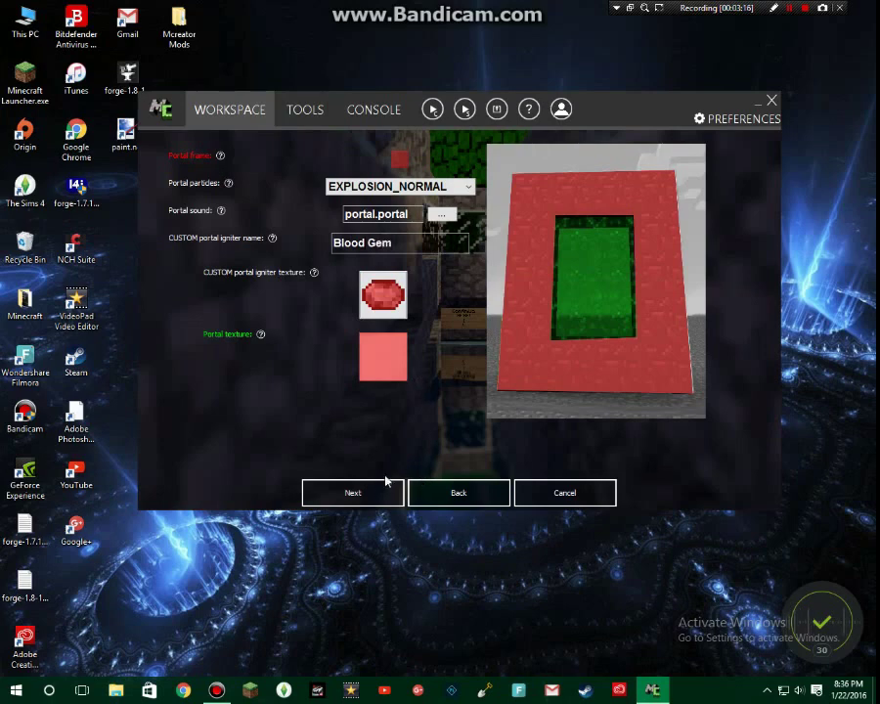
Continue to the world generation settings, choose Nether like gen, and set the main filler block to advancedBloodEssenceBlock.
click(369, 501)
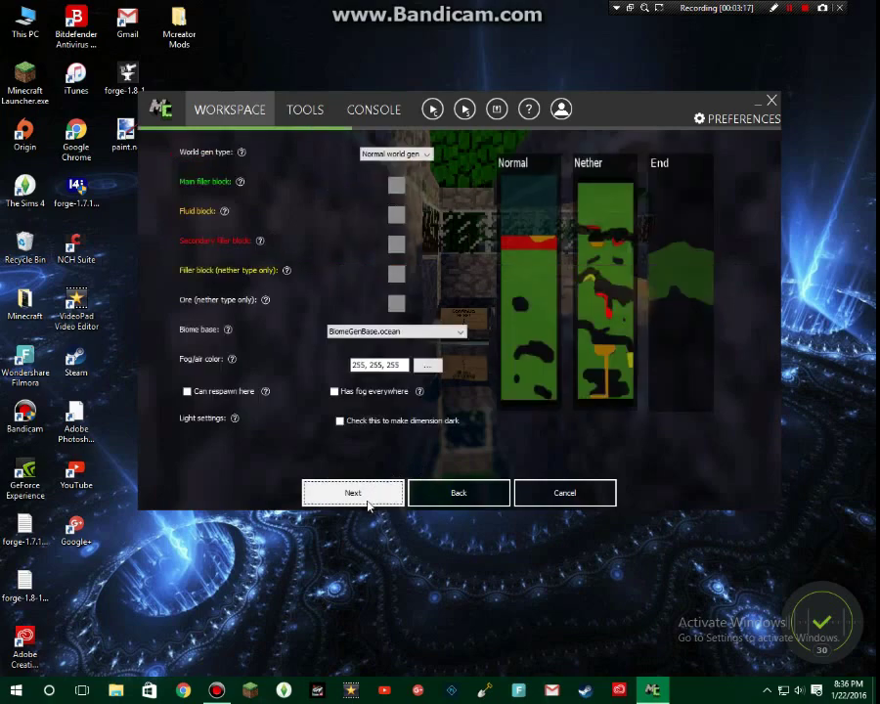
click(413, 157)
click(391, 178)
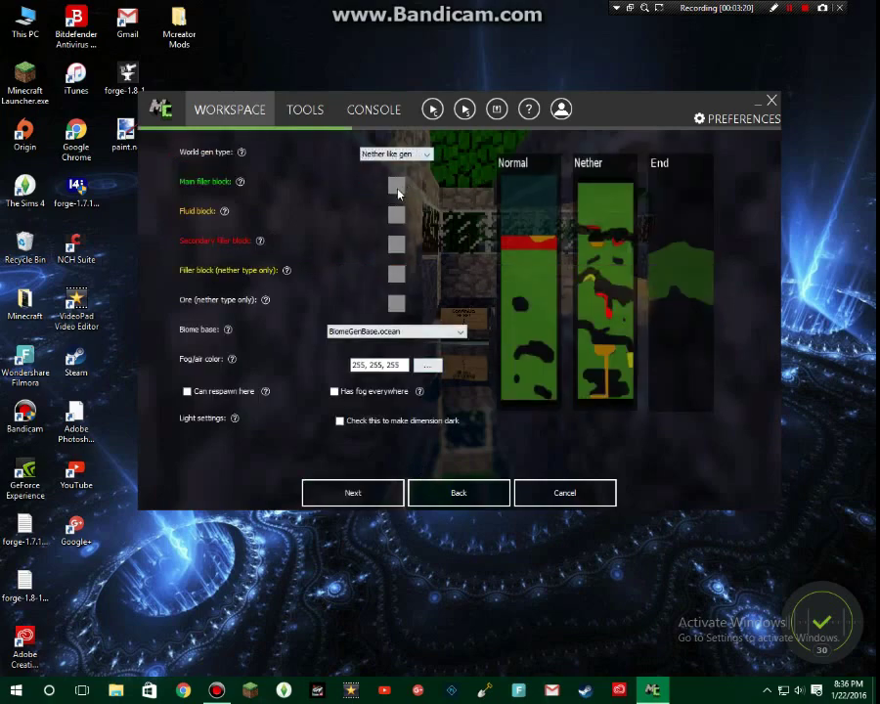
click(400, 186)
click(493, 215)
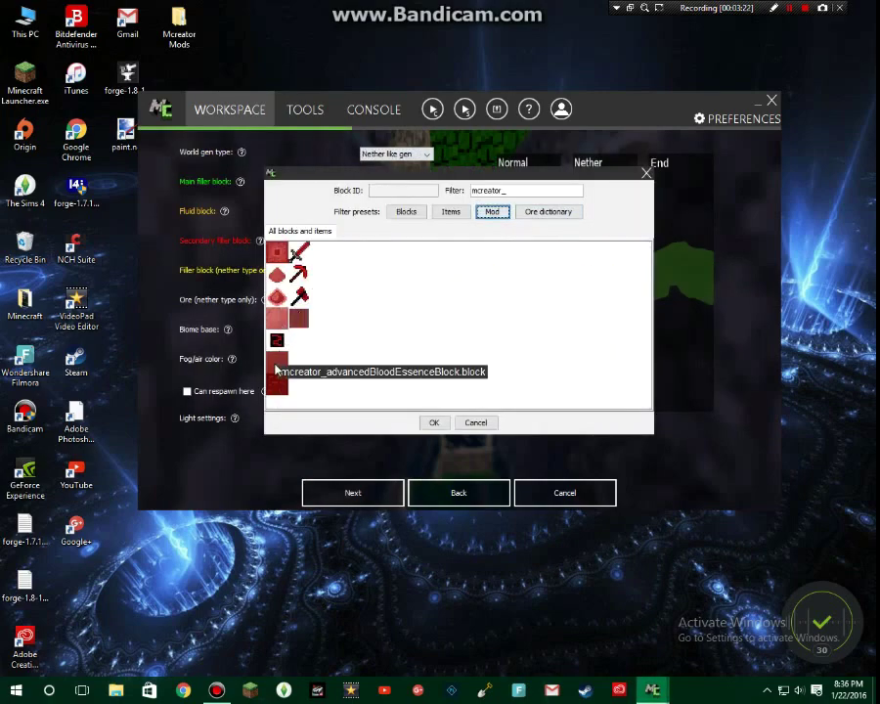
click(277, 369)
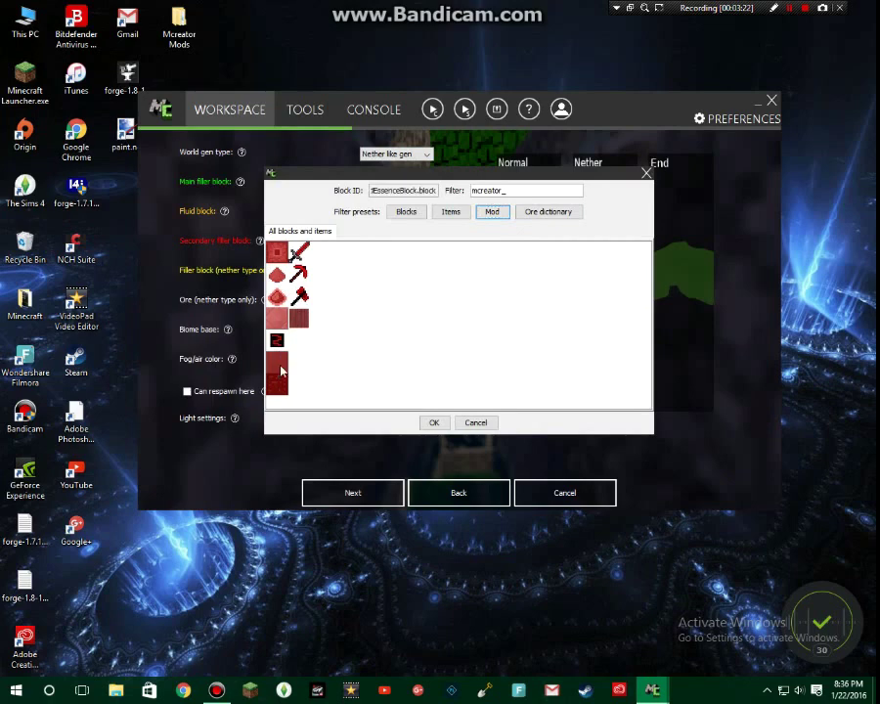
click(441, 423)
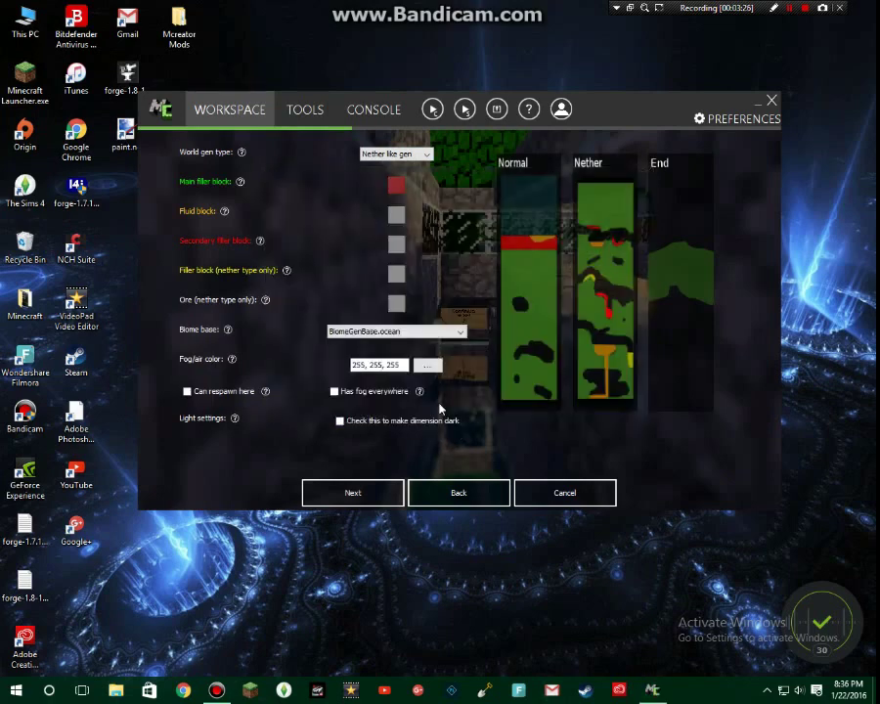
Set the dimension's ore to the light red blood essence block and its fluid block to BloodWater.
click(401, 304)
click(491, 211)
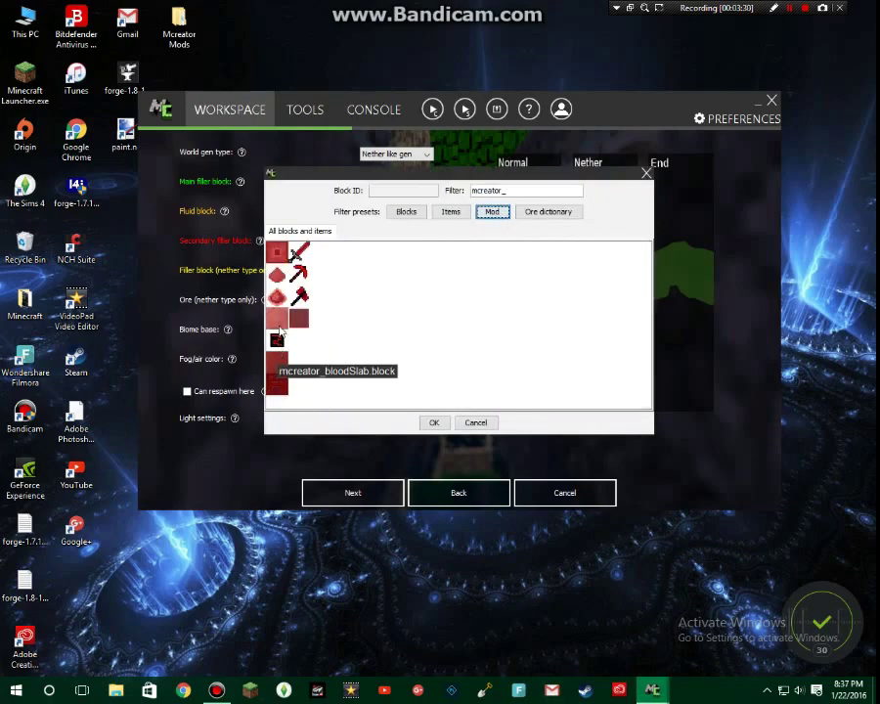
click(277, 338)
click(431, 423)
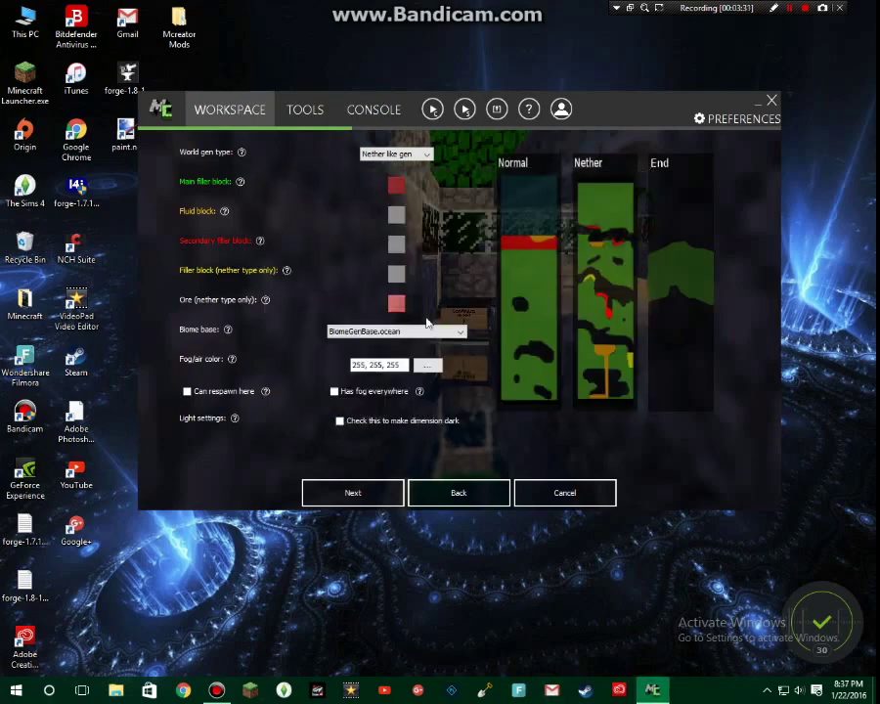
click(400, 219)
click(492, 211)
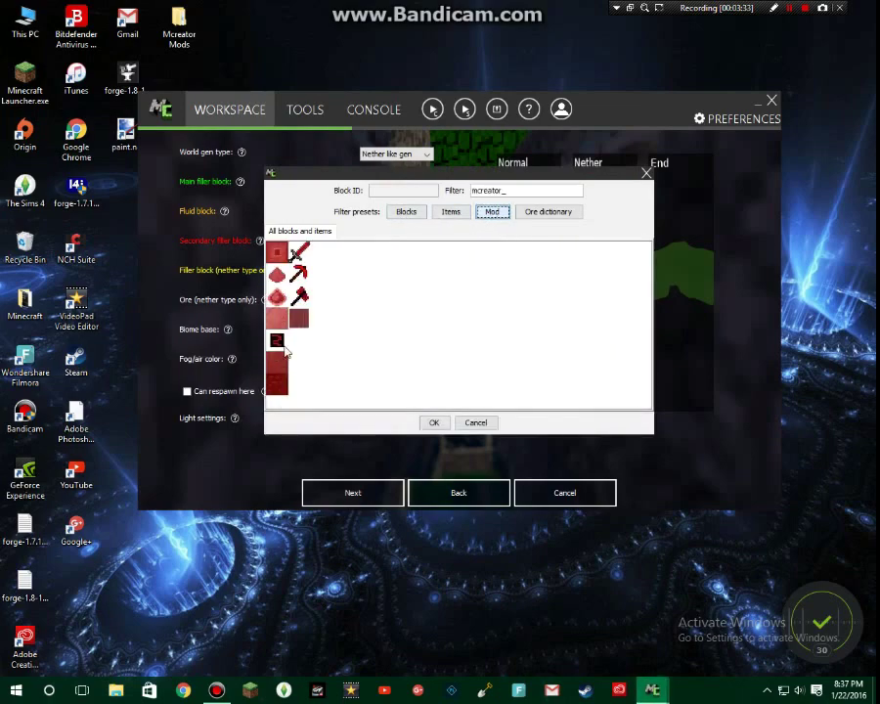
click(300, 321)
click(428, 422)
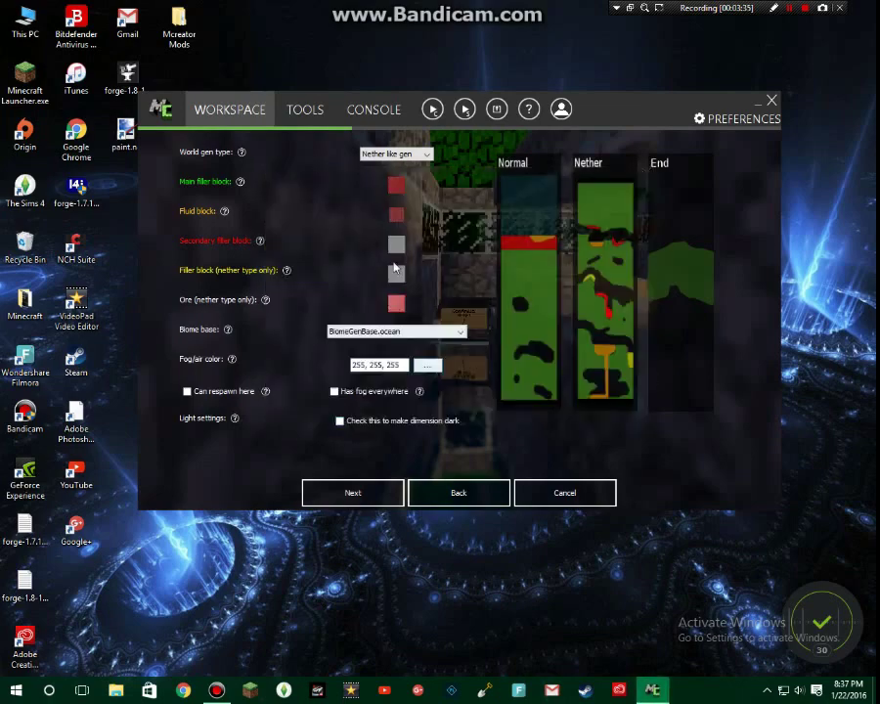
Set the dimension's secondary filler block to the mod's advanced blood essence block.
click(396, 246)
click(491, 211)
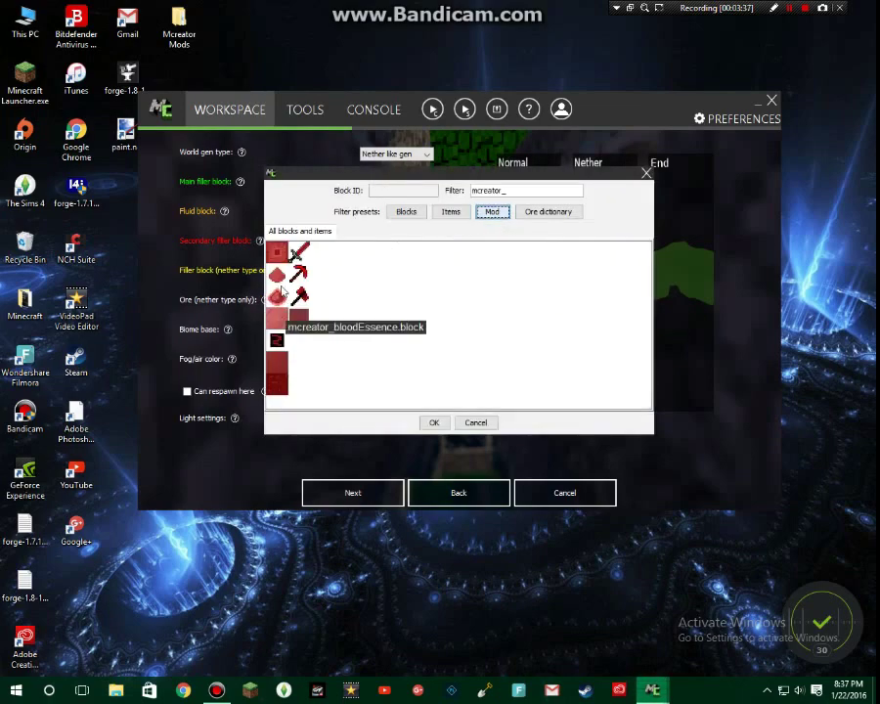
click(272, 369)
click(430, 420)
Set the dimension's biome base to BiomeGenBase.hell and its world gen type to Normal world gen.
click(435, 331)
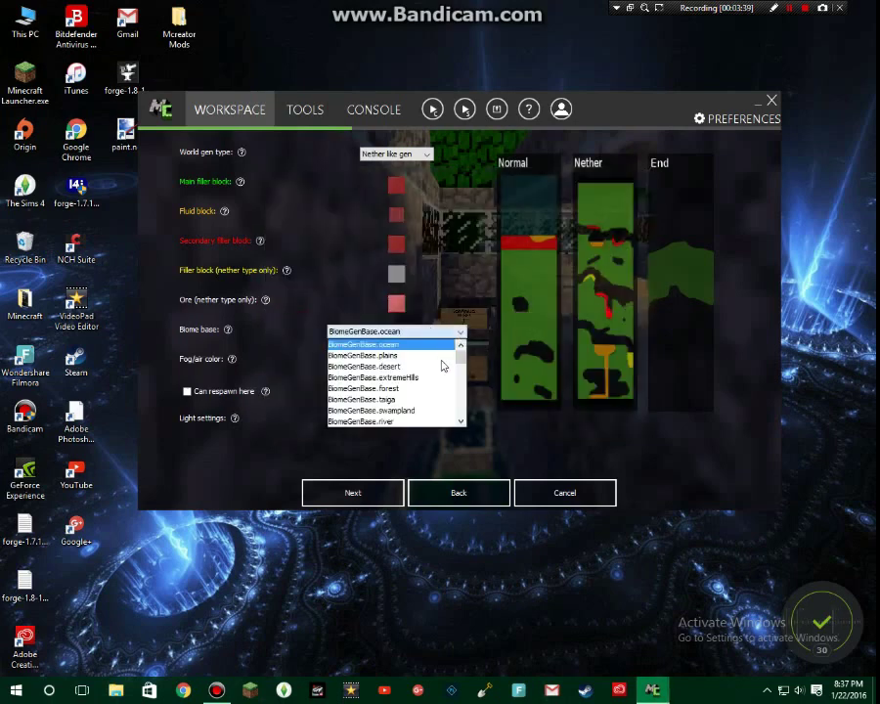
scroll(443, 370, down, 2)
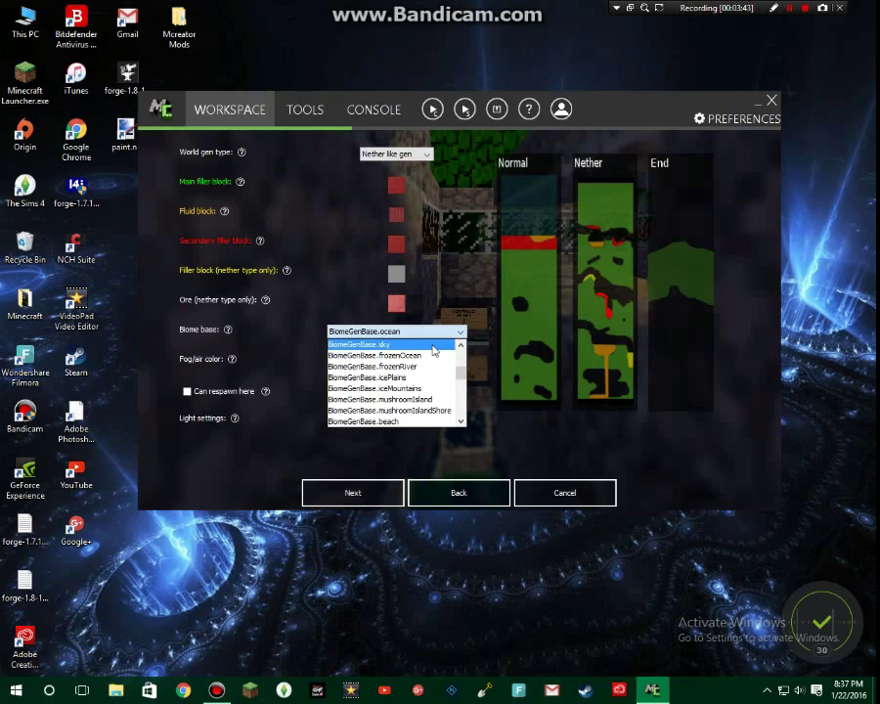
scroll(434, 350, up, 2)
click(400, 355)
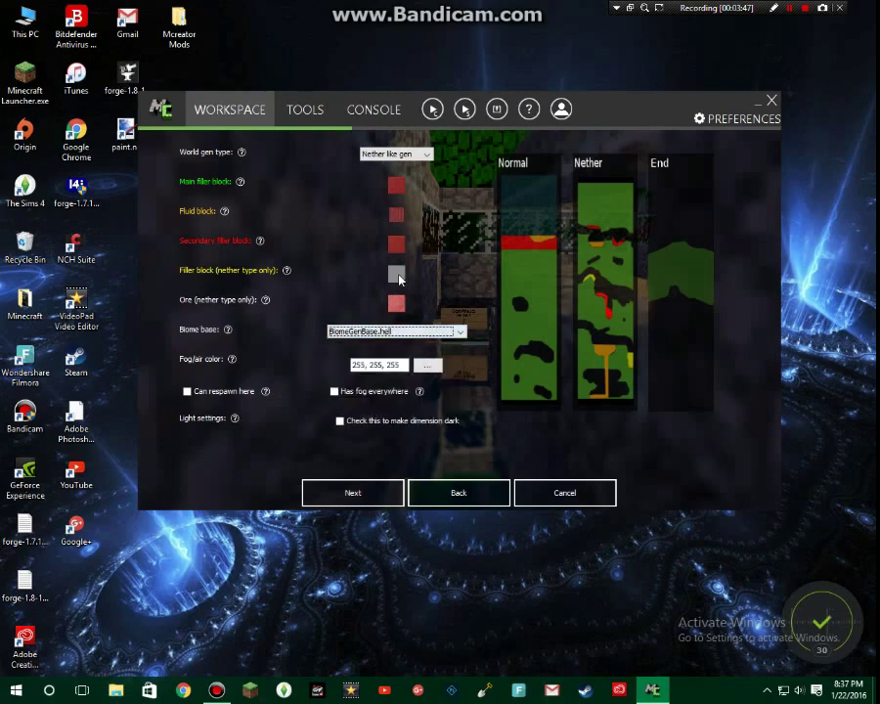
click(396, 154)
click(407, 177)
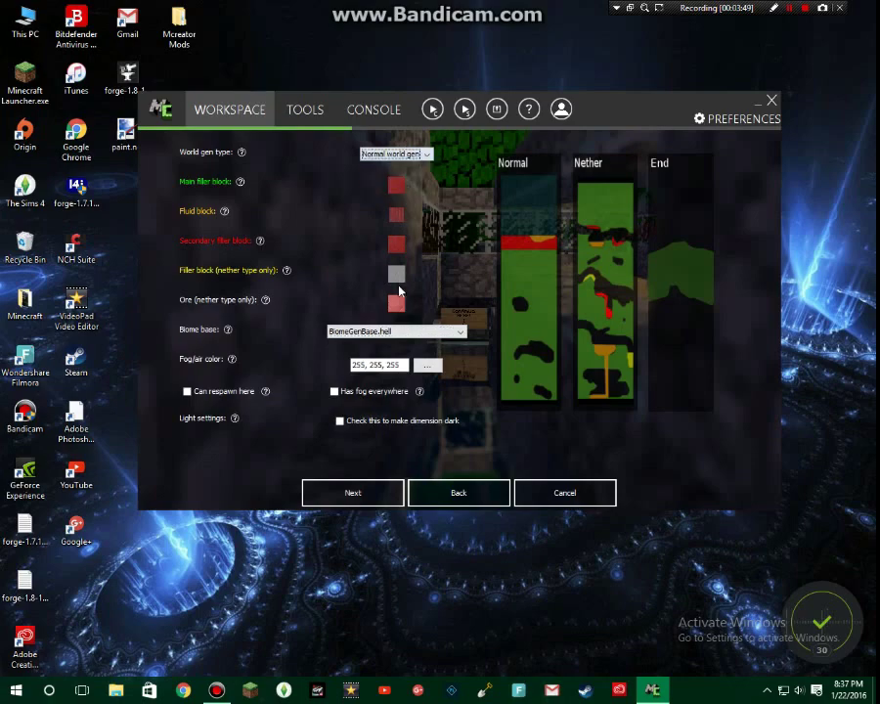
Set the fog/air color to dark red, make the dimension dark, and continue to the igniter's recipe page.
click(427, 364)
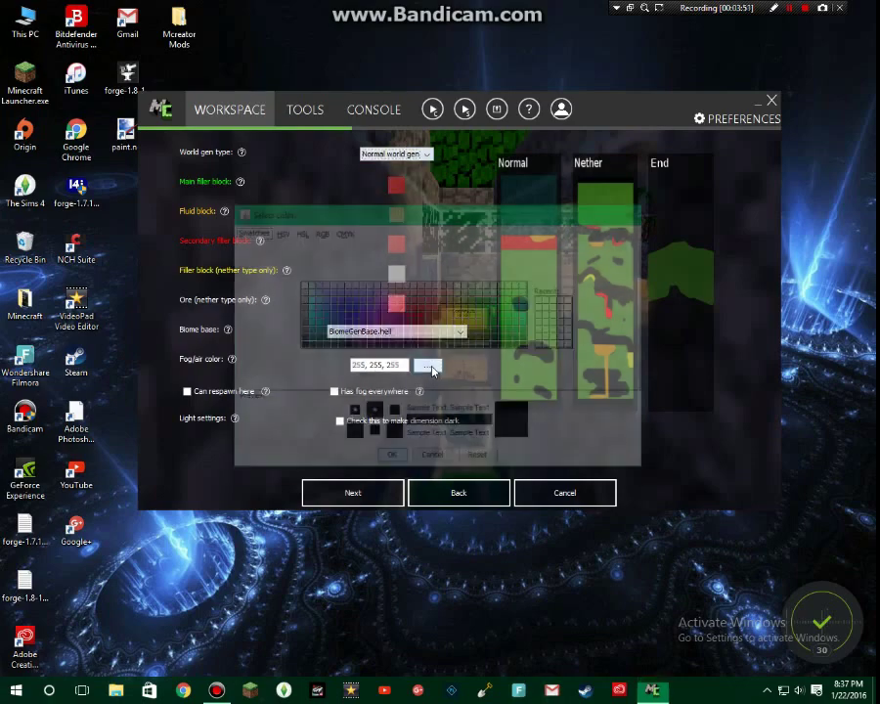
click(419, 337)
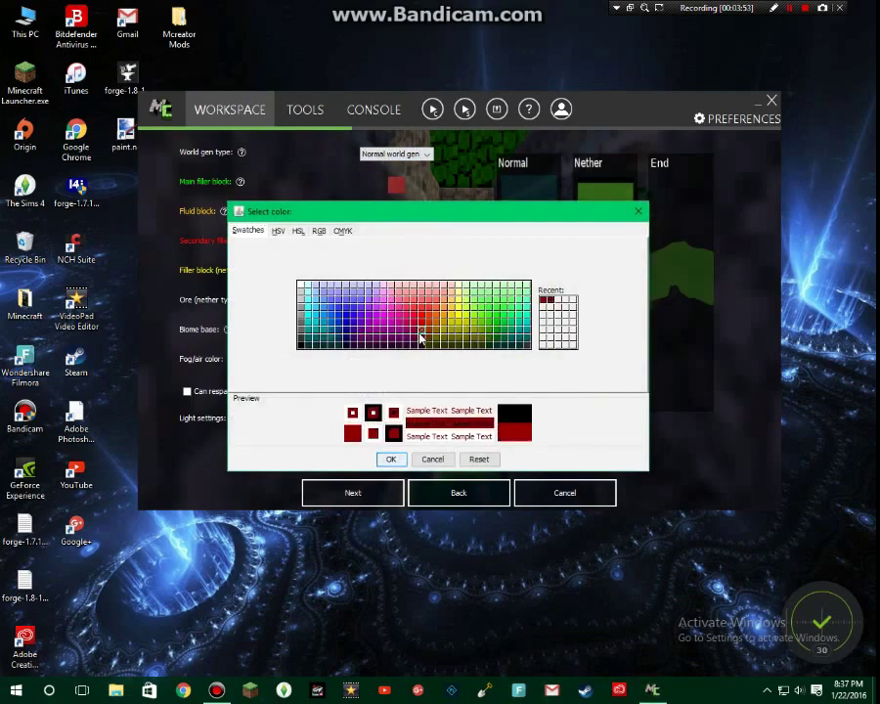
click(390, 458)
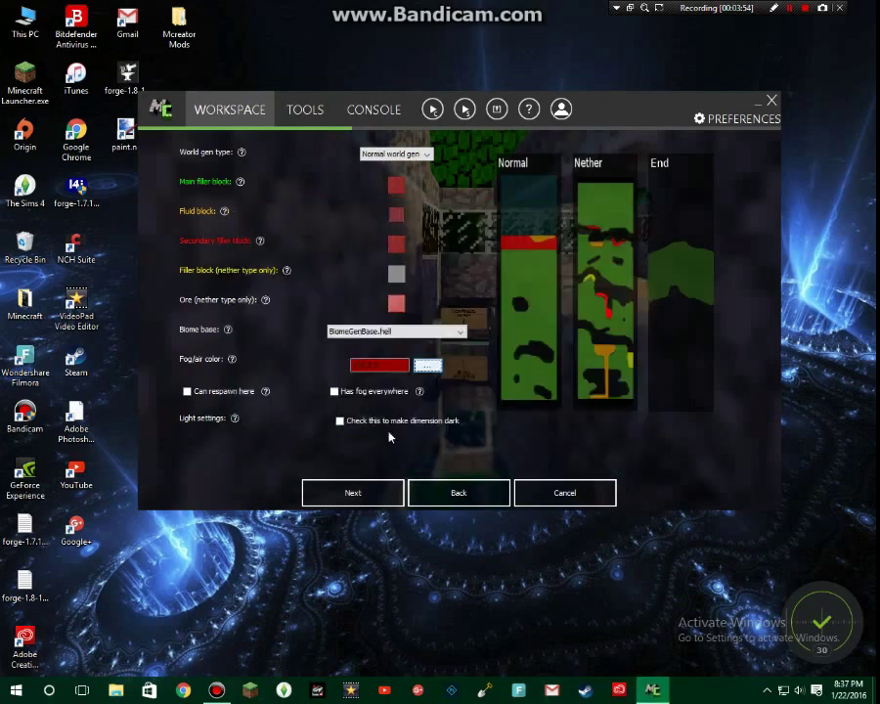
click(340, 420)
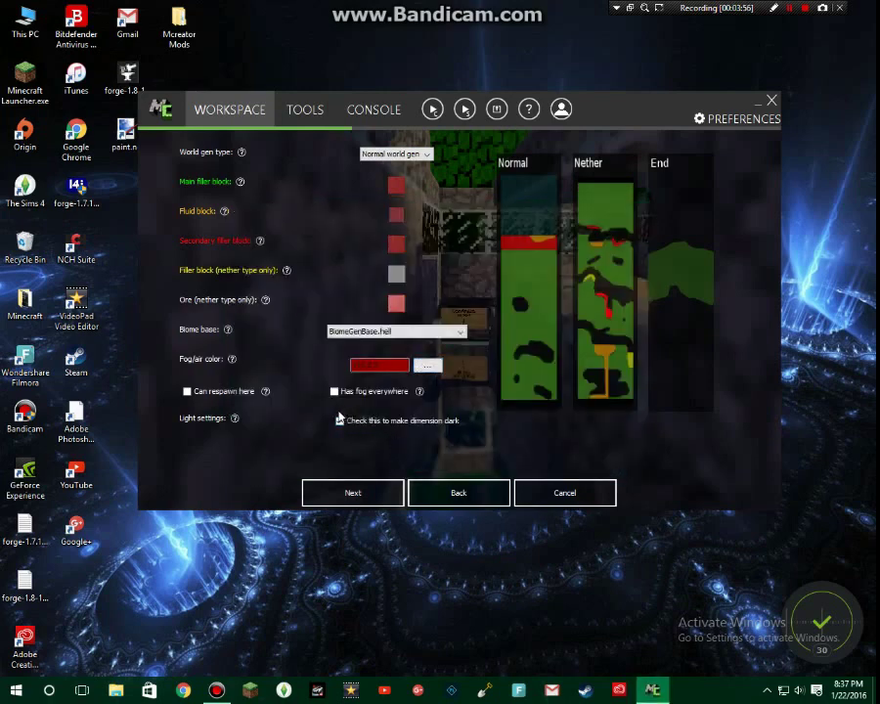
click(340, 500)
click(340, 494)
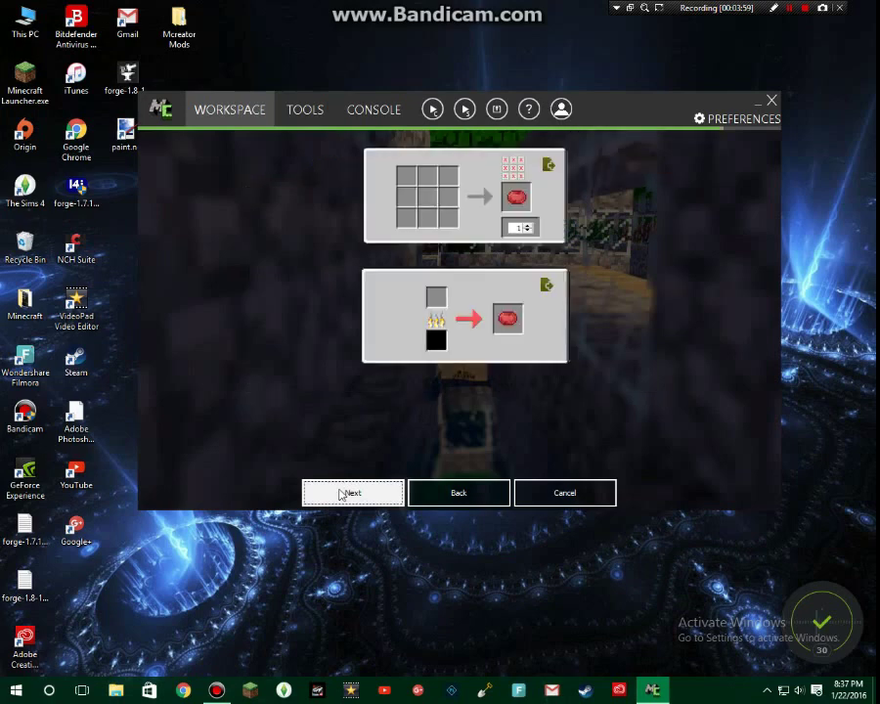
click(419, 497)
click(371, 500)
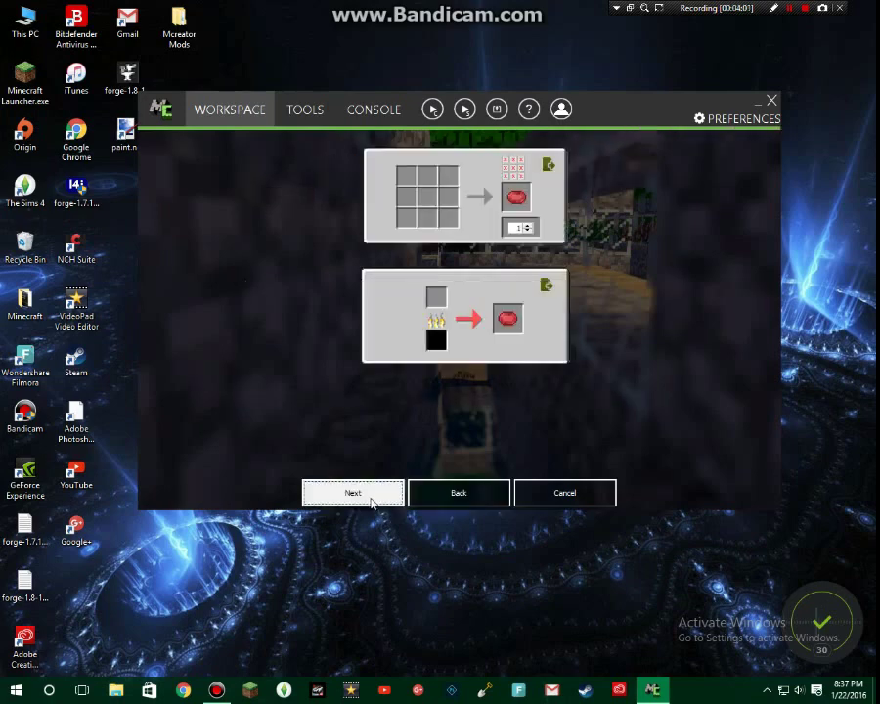
Place advanced blood essence blocks in the bottom-middle and middle-left slots of the Blood Gem's crafting grid.
click(421, 223)
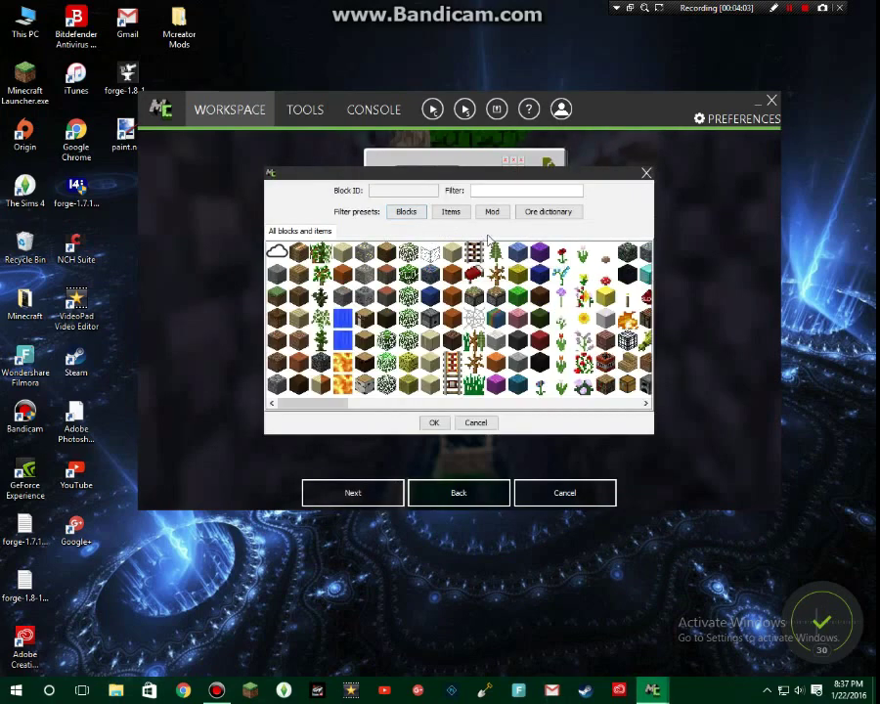
click(489, 213)
click(454, 213)
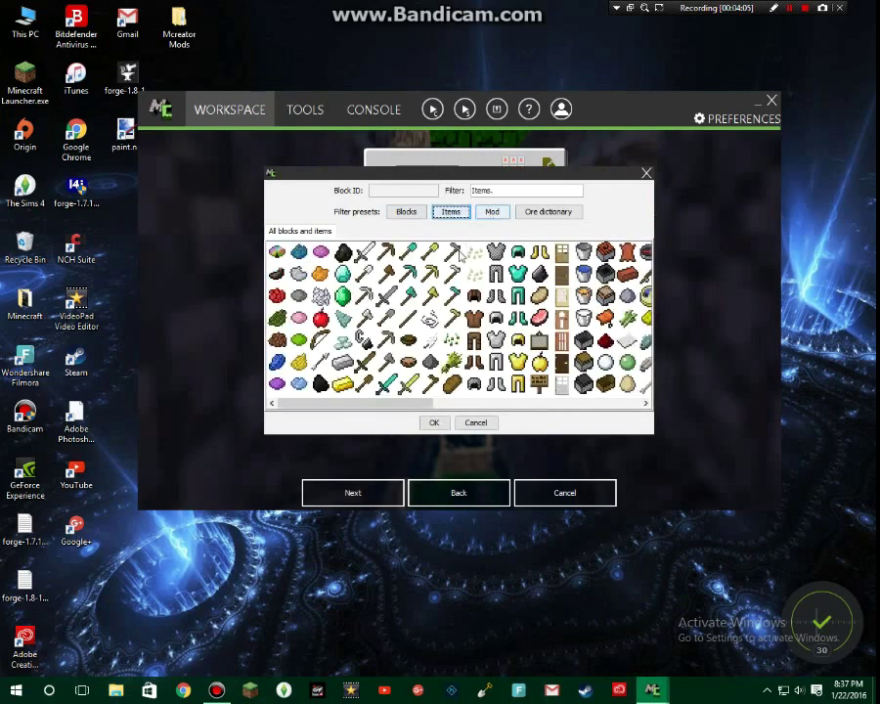
click(493, 215)
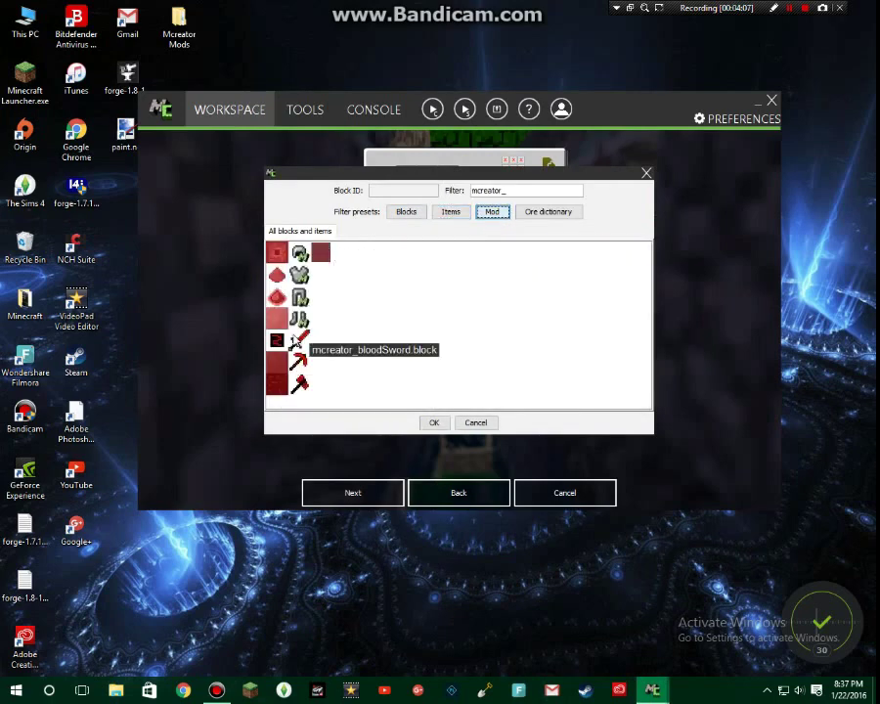
click(283, 371)
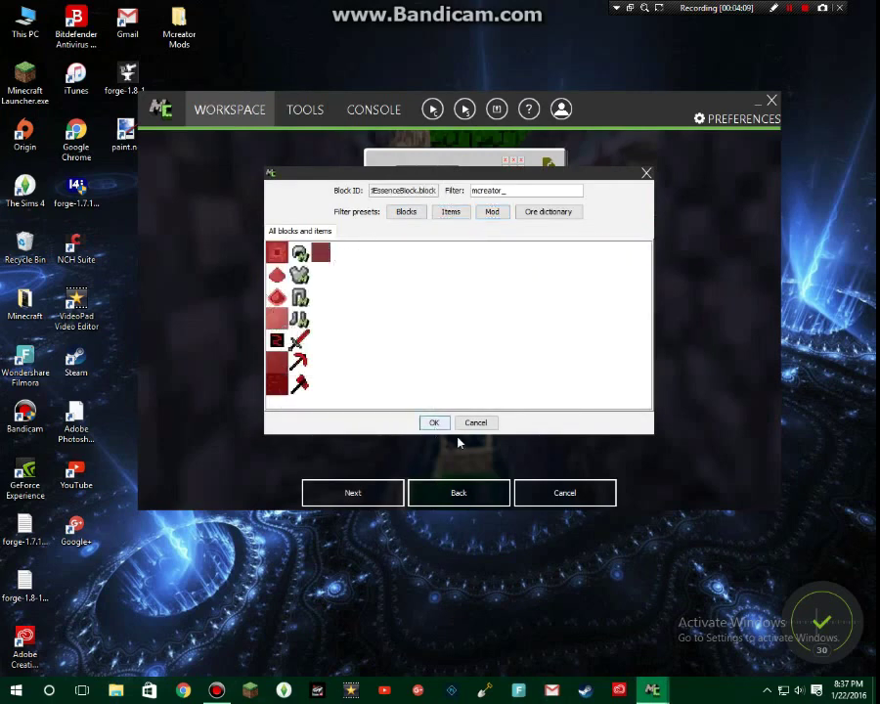
click(434, 423)
click(407, 199)
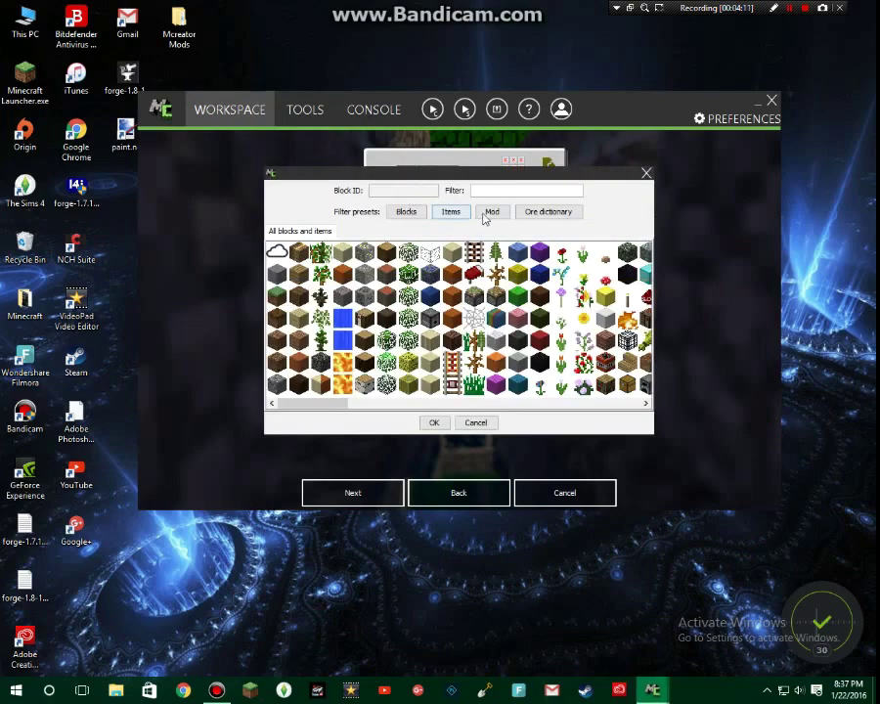
click(492, 211)
click(277, 381)
click(446, 424)
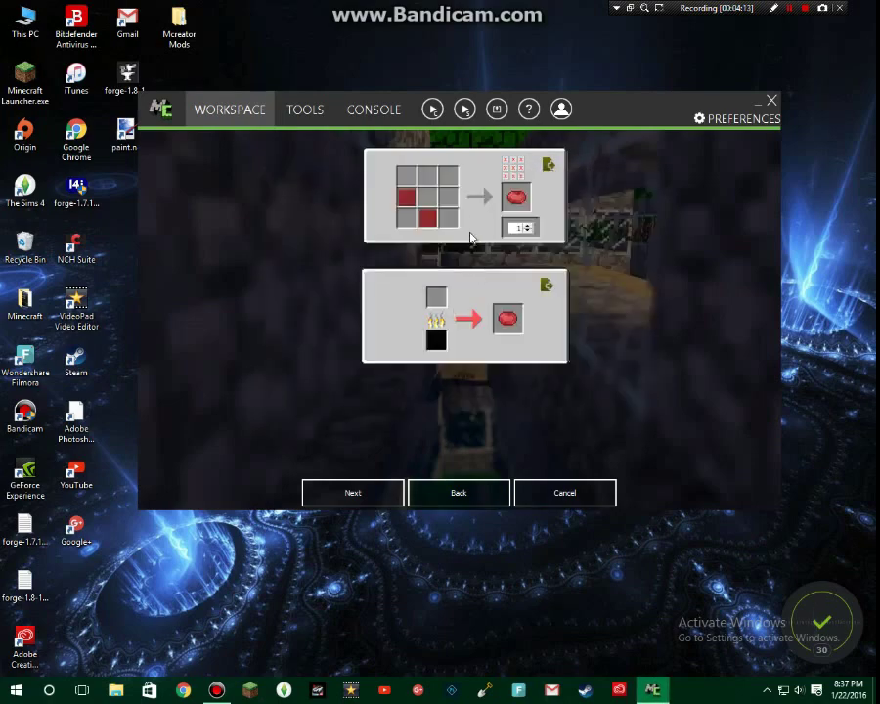
Fill the middle-right and top-middle slots of the crafting grid with advanced blood essence blocks.
click(453, 205)
click(492, 211)
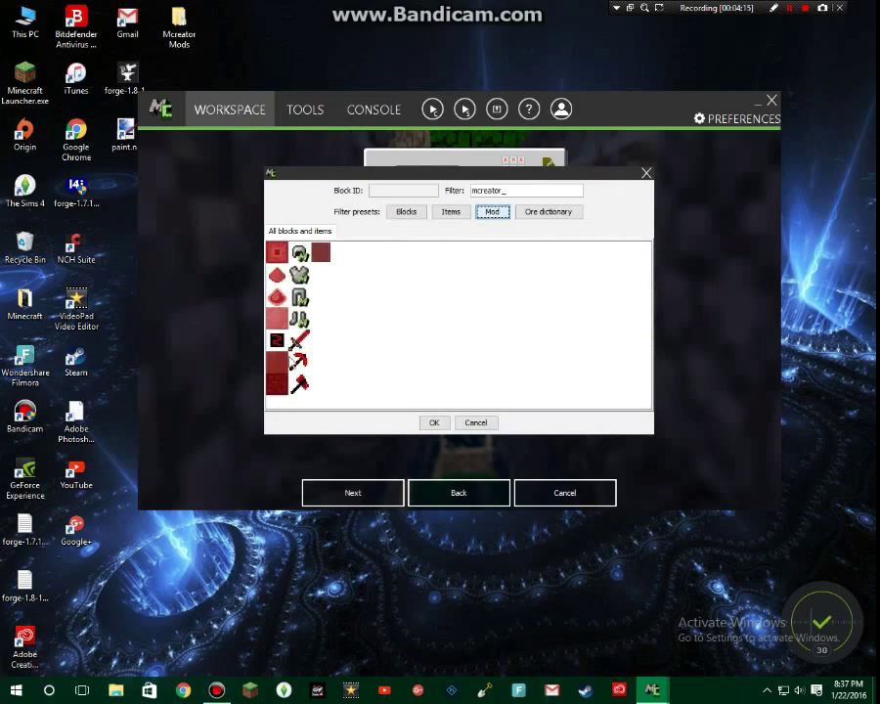
click(277, 383)
click(433, 423)
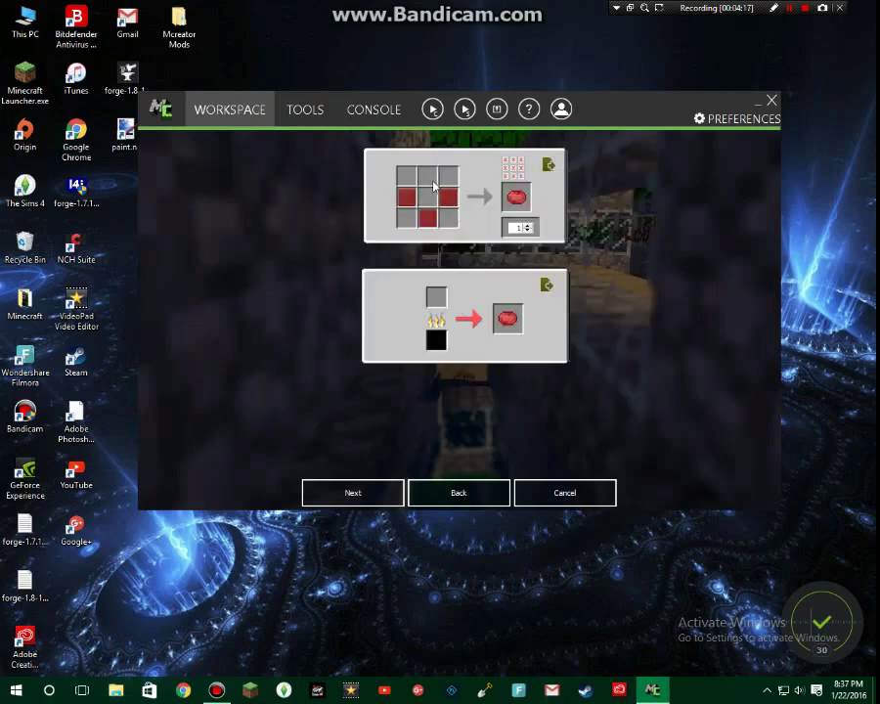
click(433, 186)
click(492, 211)
click(276, 361)
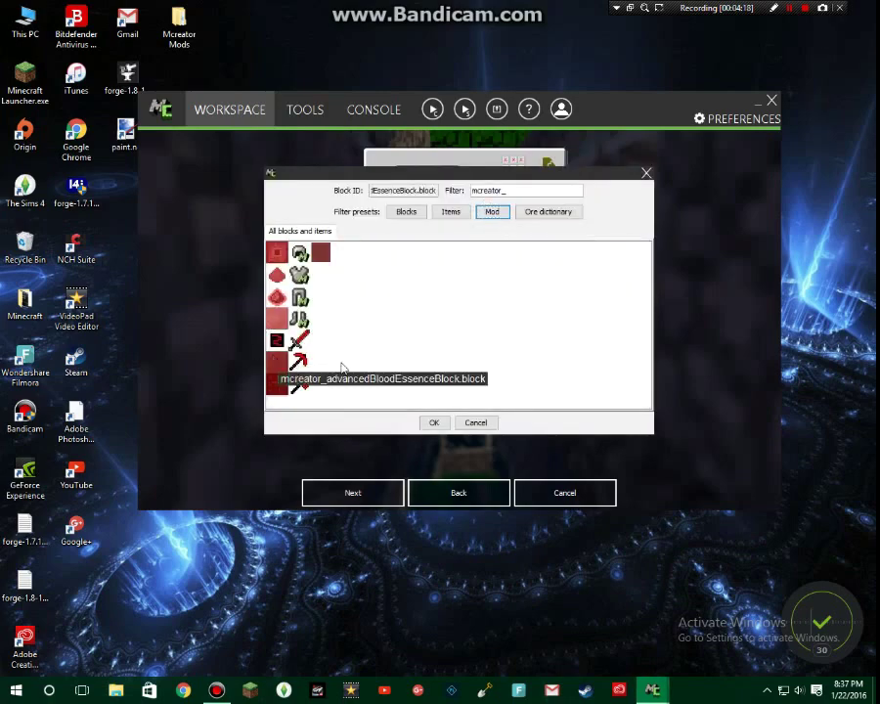
click(430, 422)
Put flint and steel in the center slot of the crafting grid and finish the BloodDimension element.
click(445, 196)
click(450, 211)
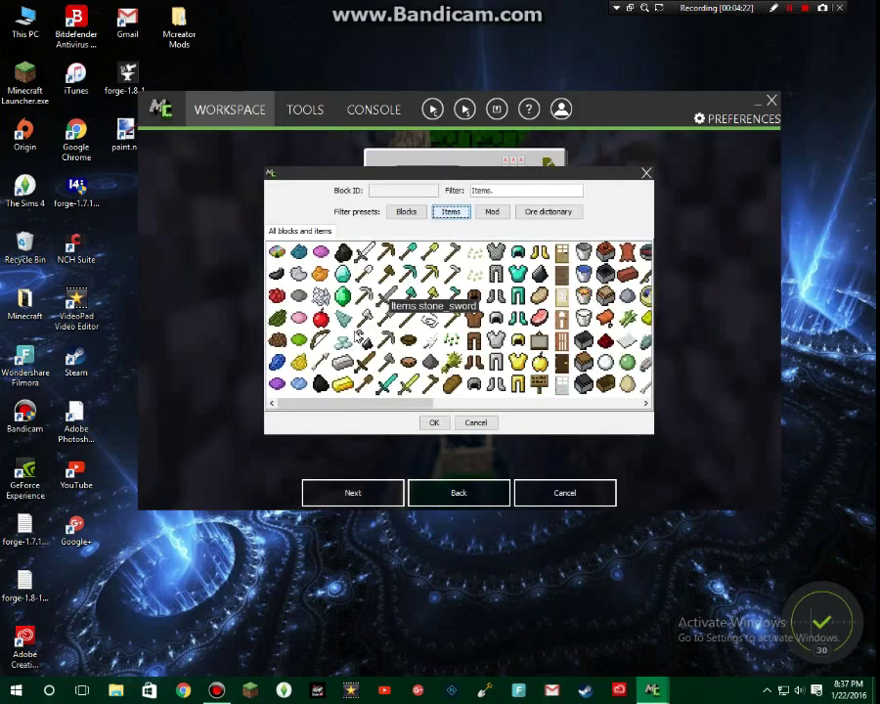
click(363, 338)
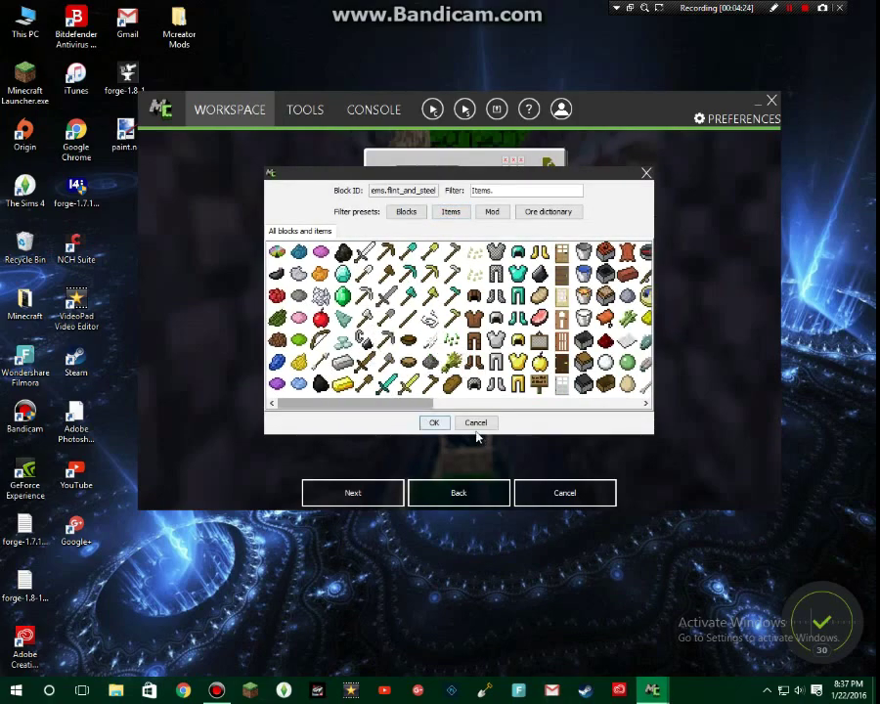
click(430, 424)
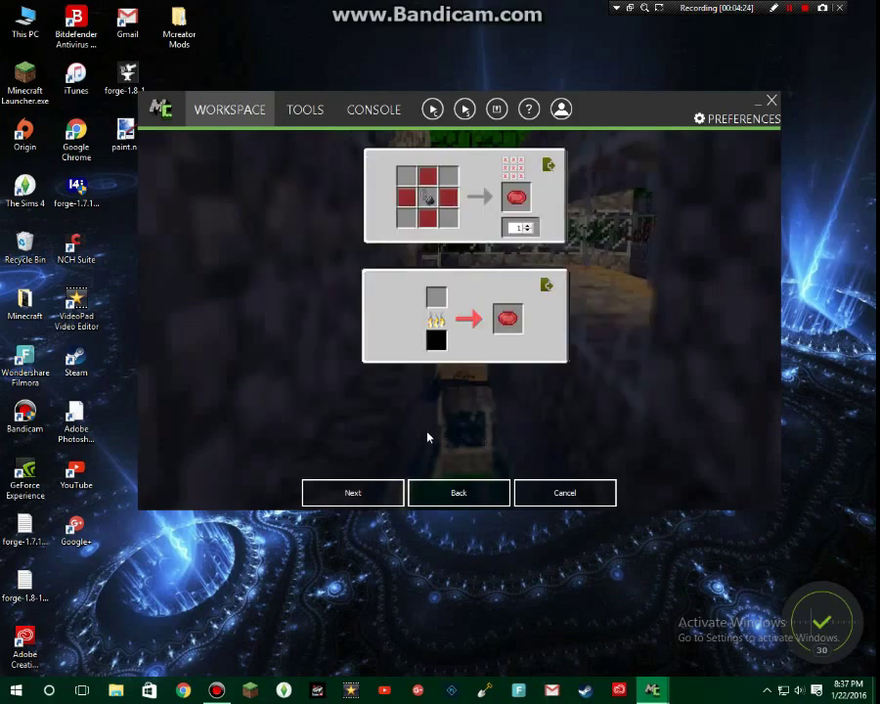
click(371, 494)
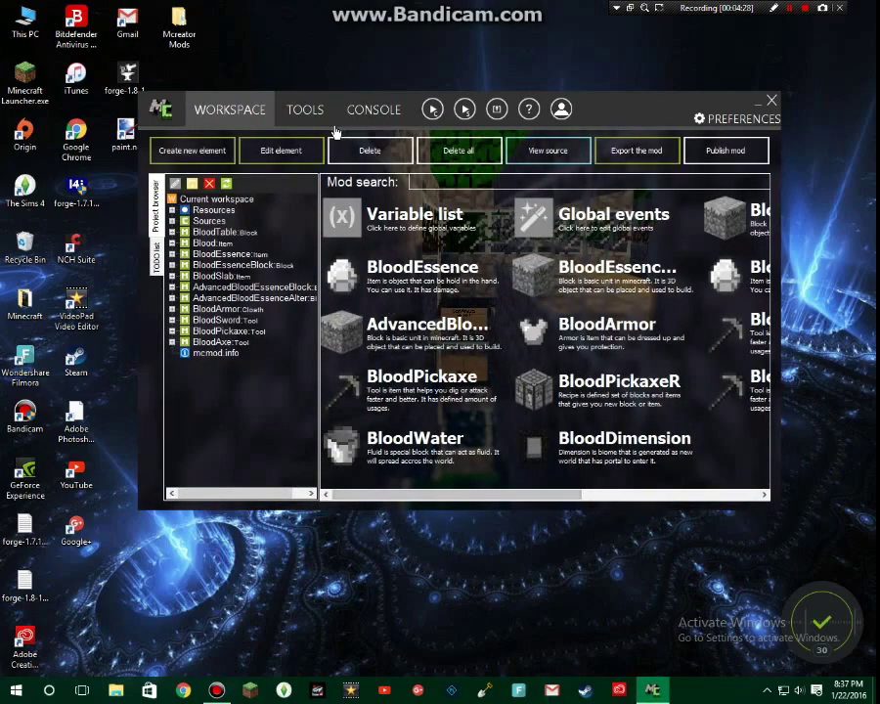
Review the descriptions of the element types available for a new mod element, without creating one.
click(196, 151)
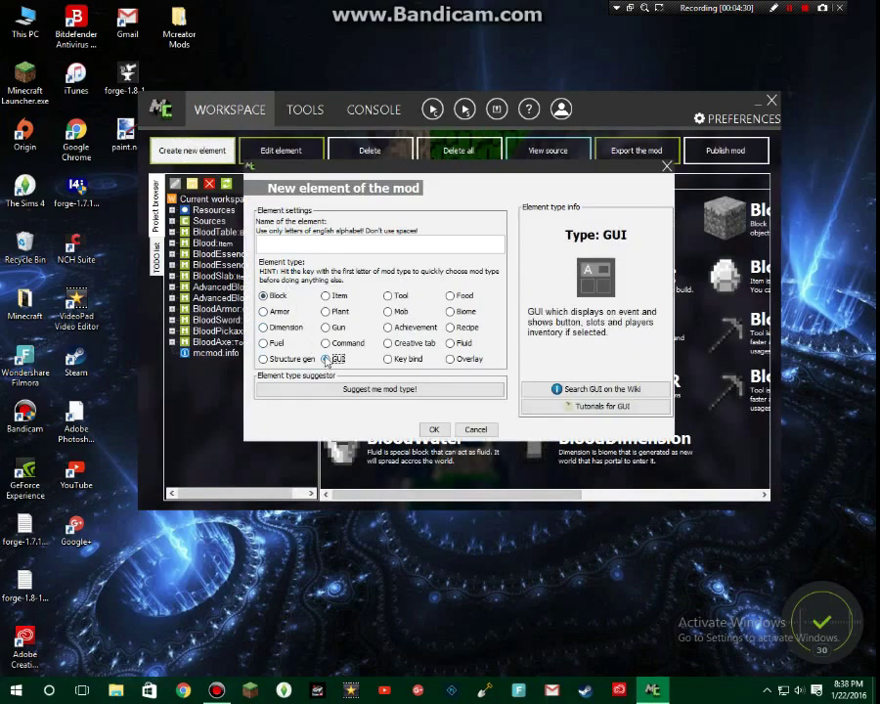
click(326, 343)
key(i)
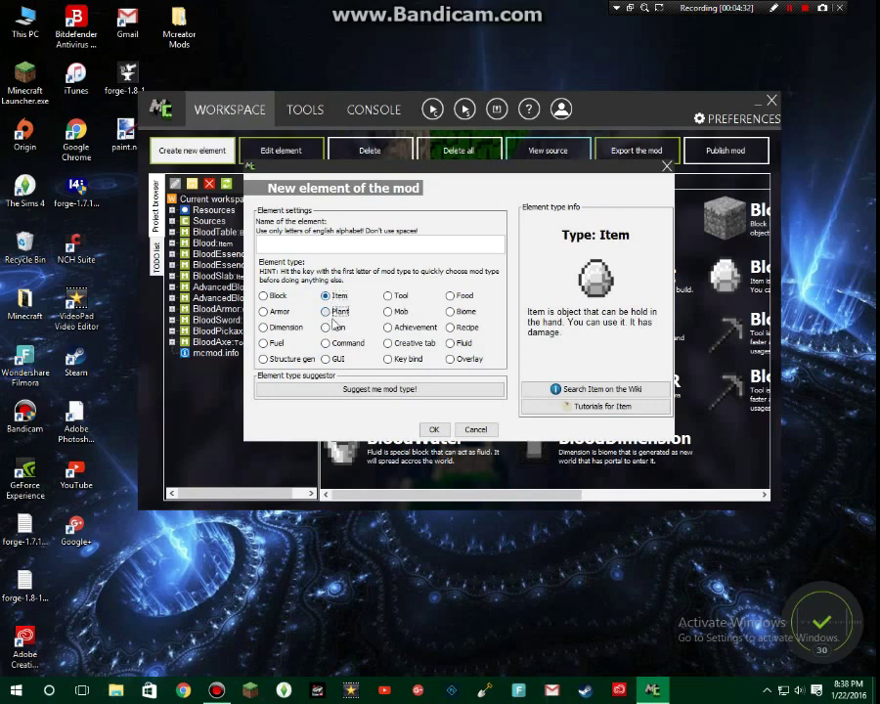
click(328, 313)
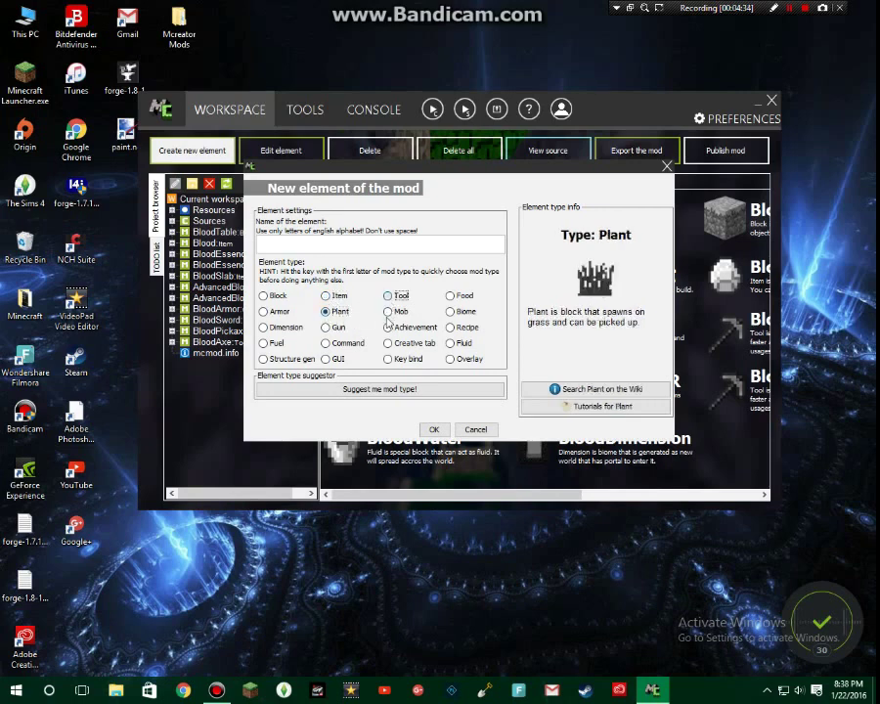
key(t)
click(387, 312)
click(388, 327)
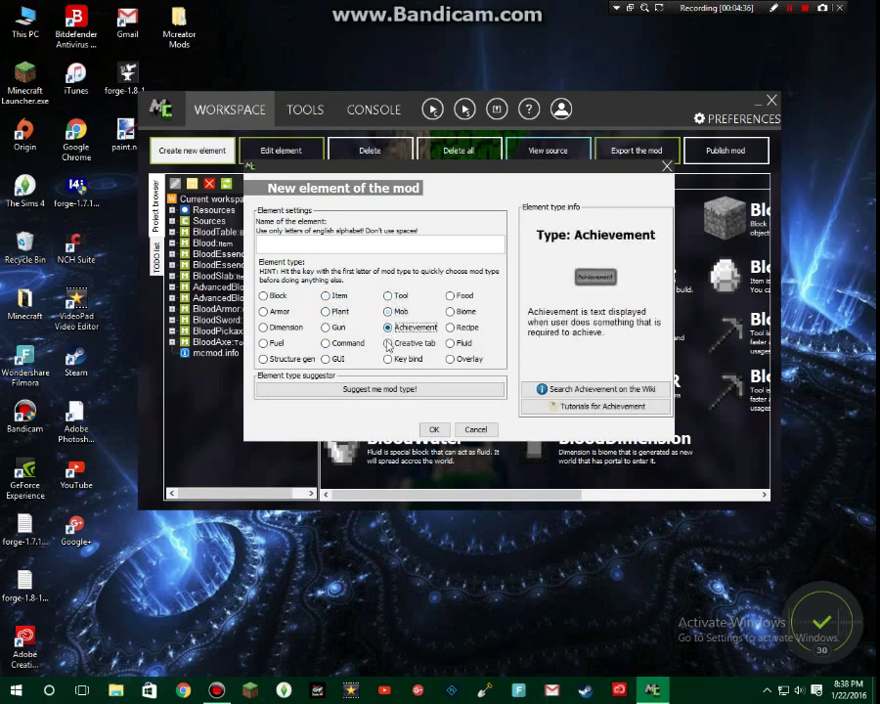
click(388, 343)
click(388, 359)
click(453, 358)
click(455, 343)
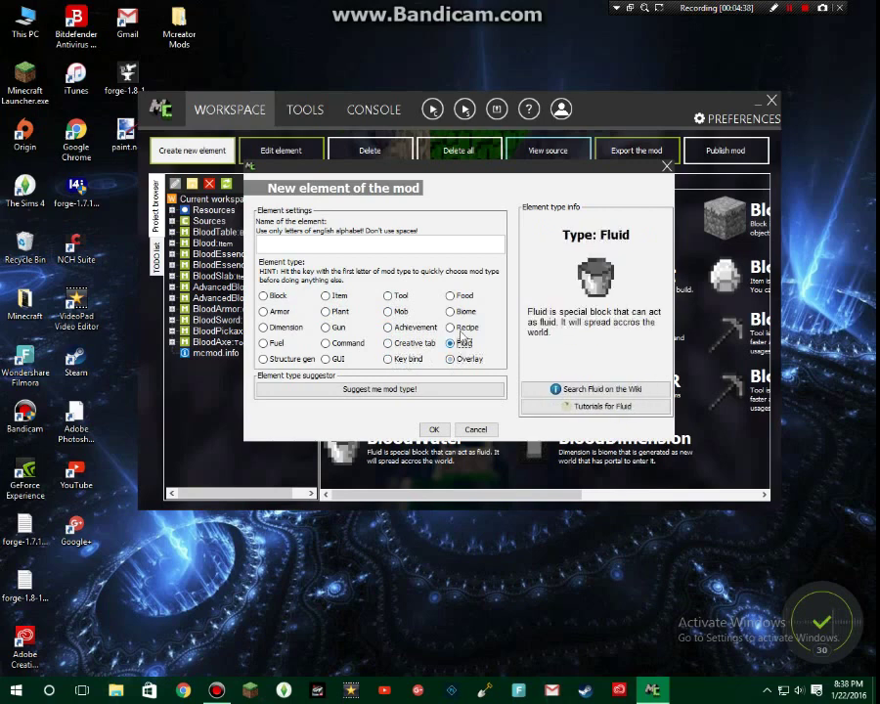
click(456, 327)
click(461, 311)
click(464, 297)
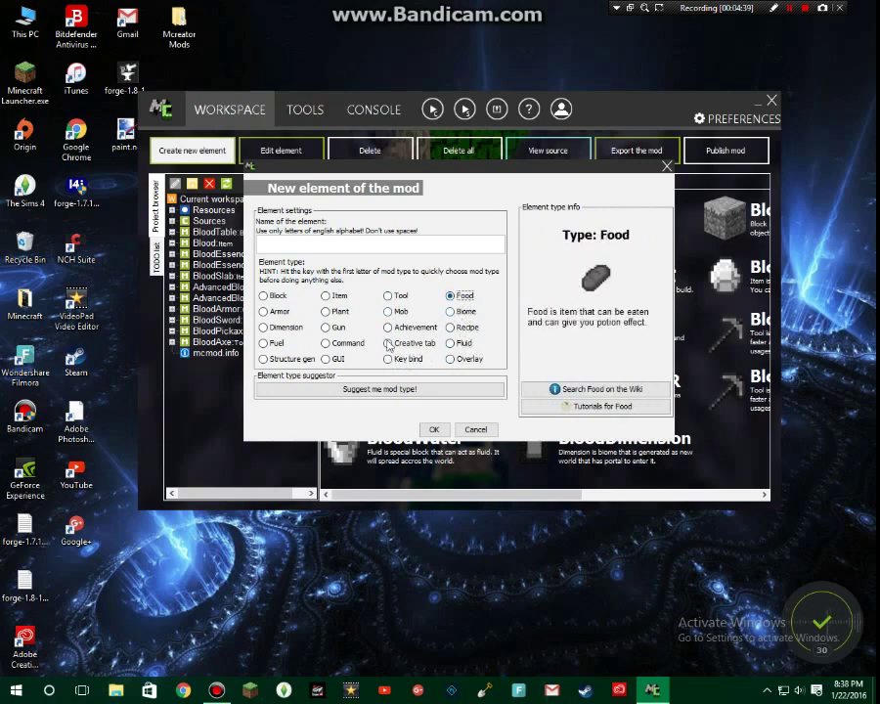
click(278, 358)
click(285, 343)
key(d)
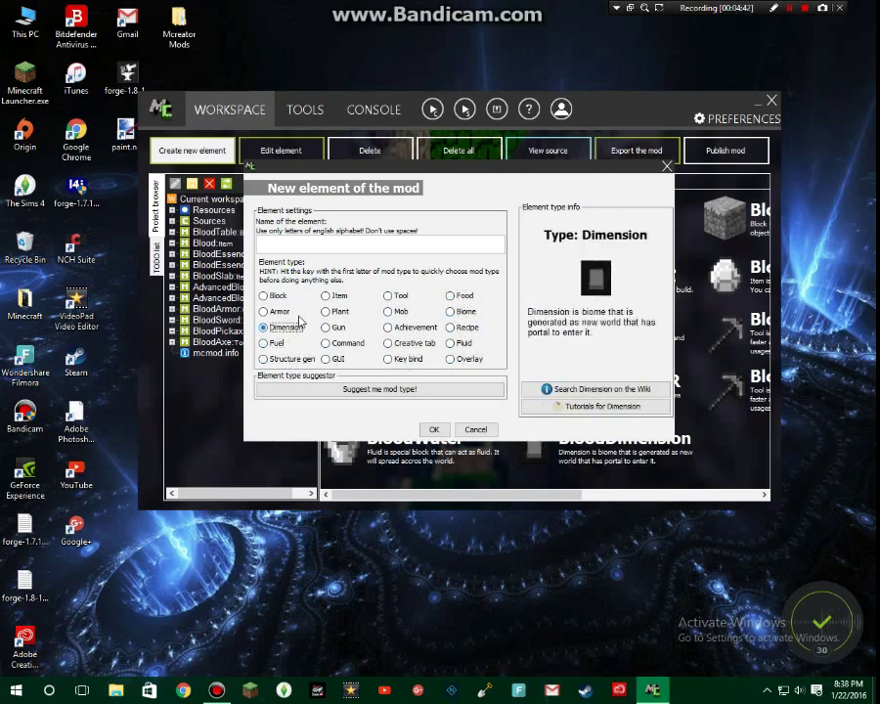
key(a)
key(b)
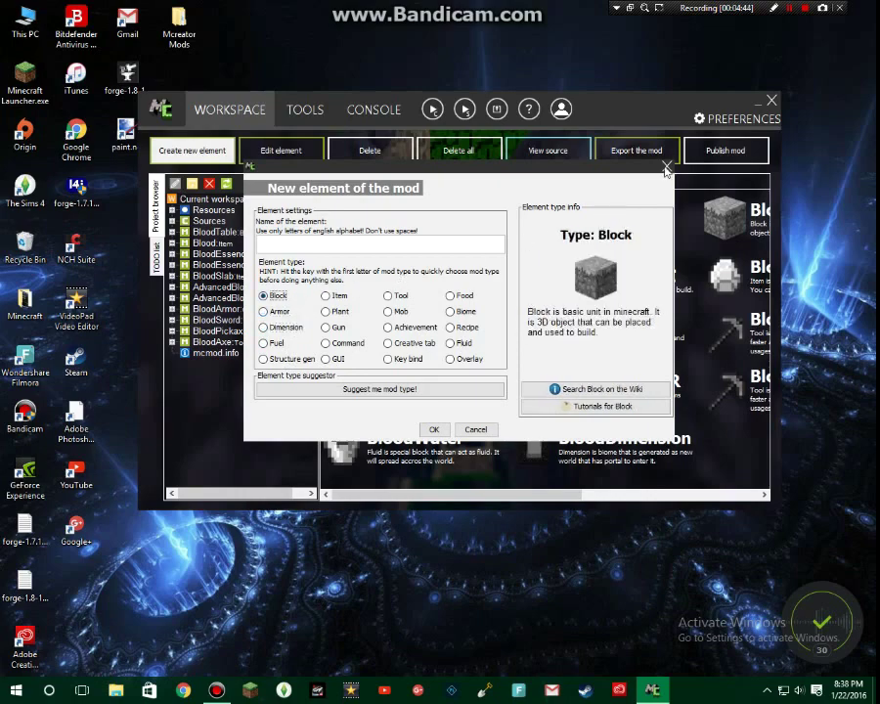
click(666, 171)
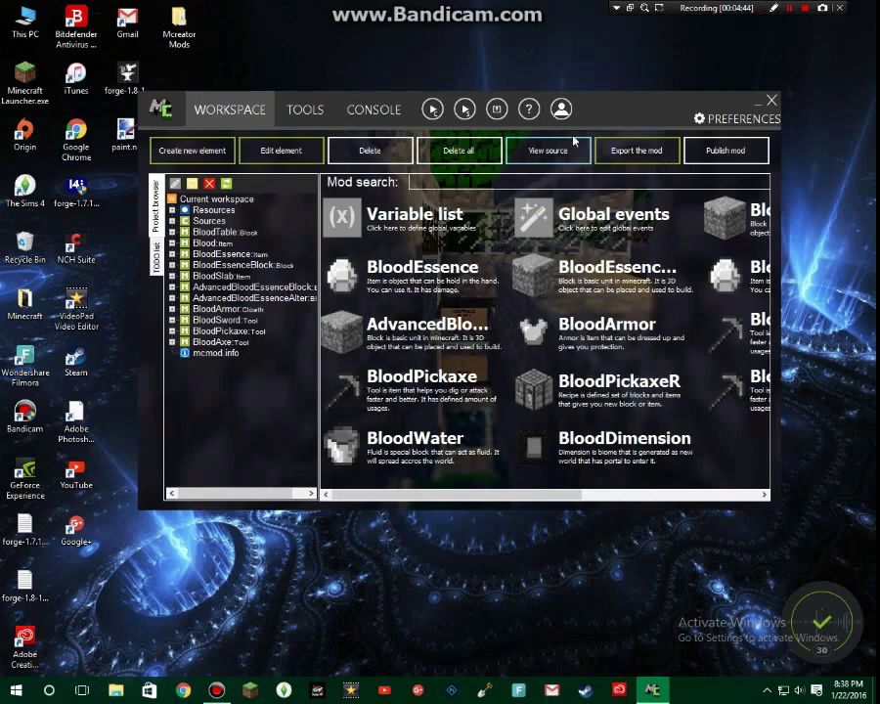
Start exporting the mod to the Desktop under the file name Blood Essence Mod 1.8.
click(625, 151)
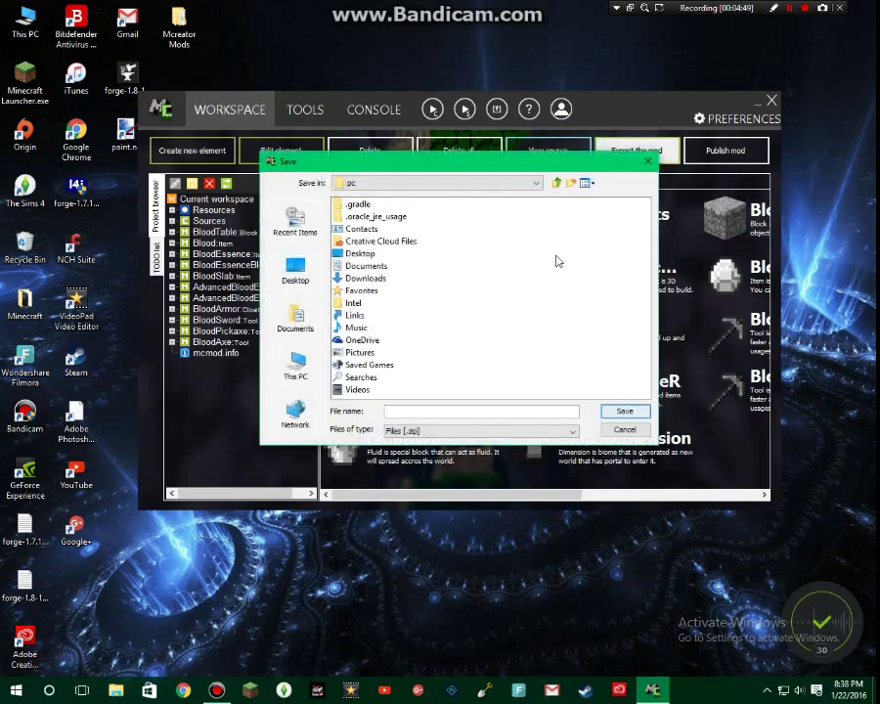
click(311, 285)
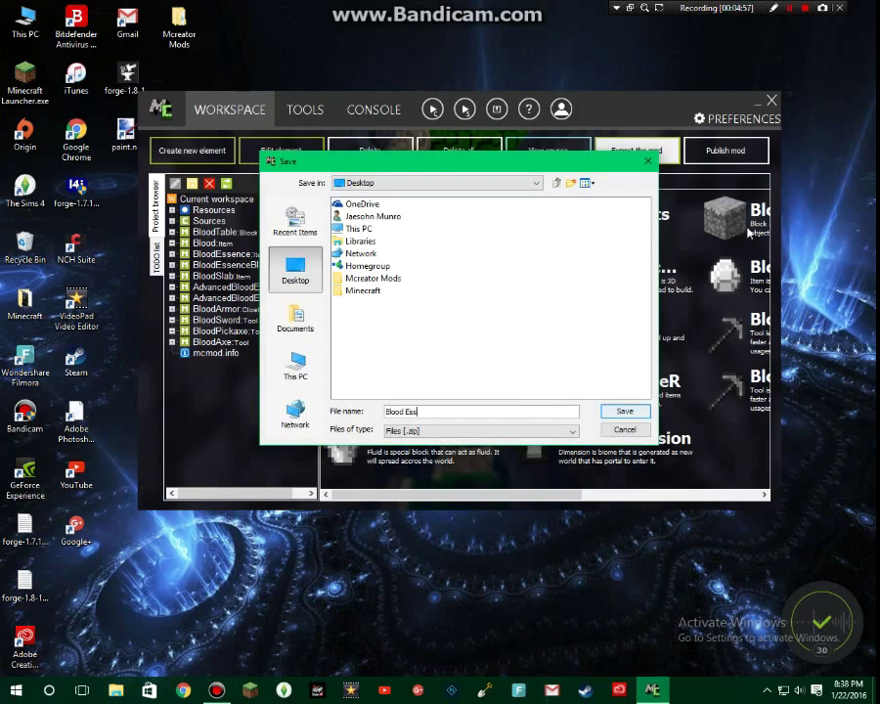
text(Blood Essence Mod 1.8)
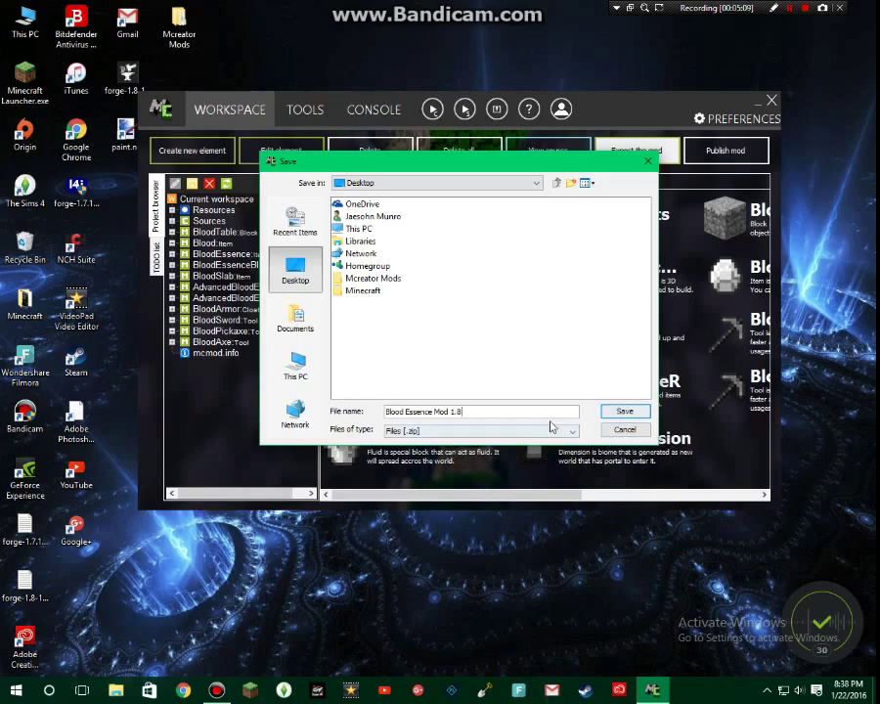
click(626, 412)
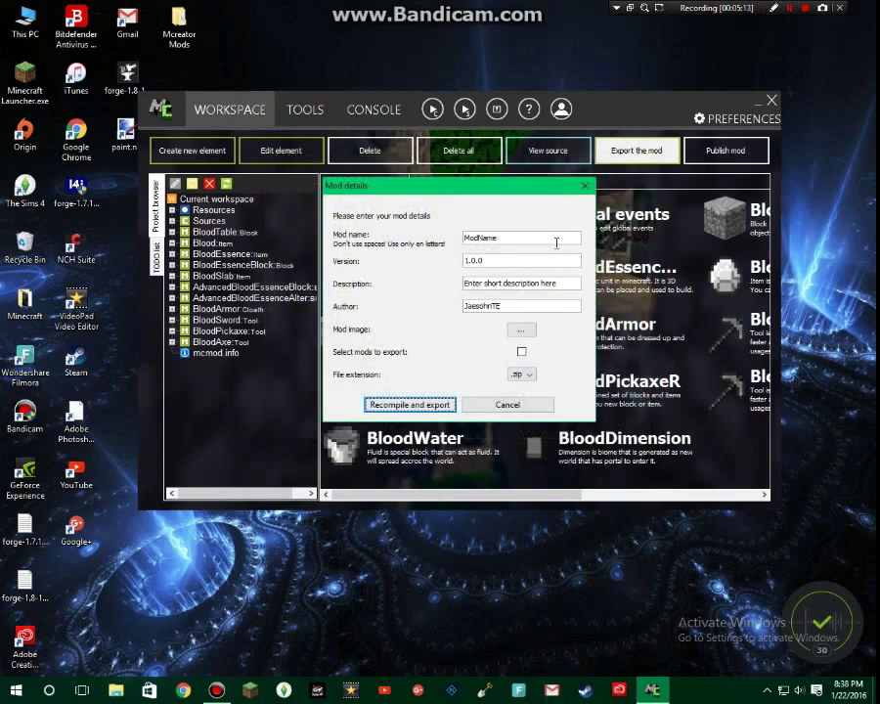
Name the mod BloodEssenceMod, set its version to 1.8, and recompile and export it.
key(ctrl+a)
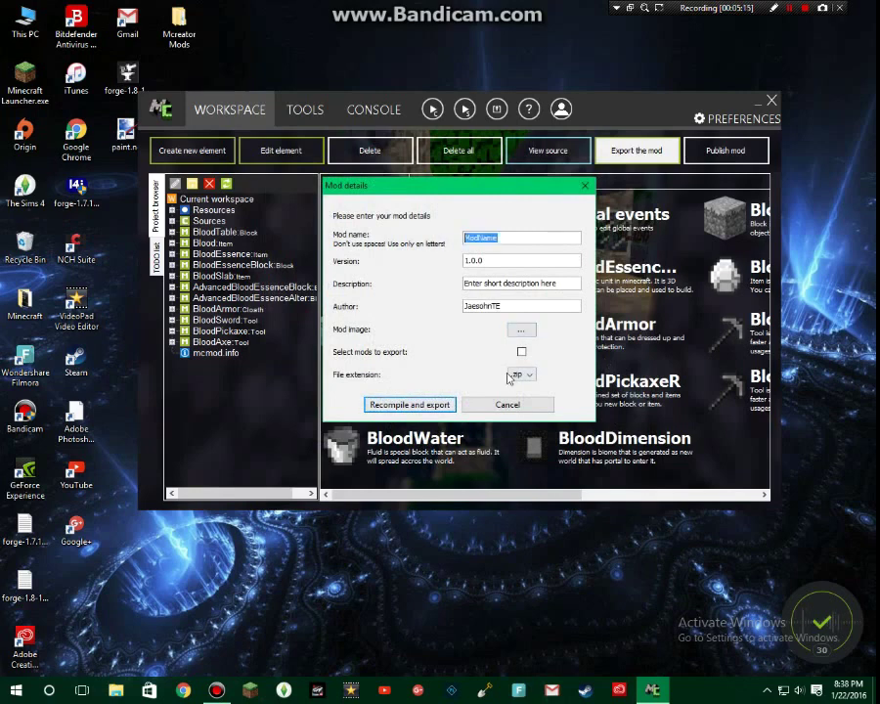
text(BloodEssenceMod)
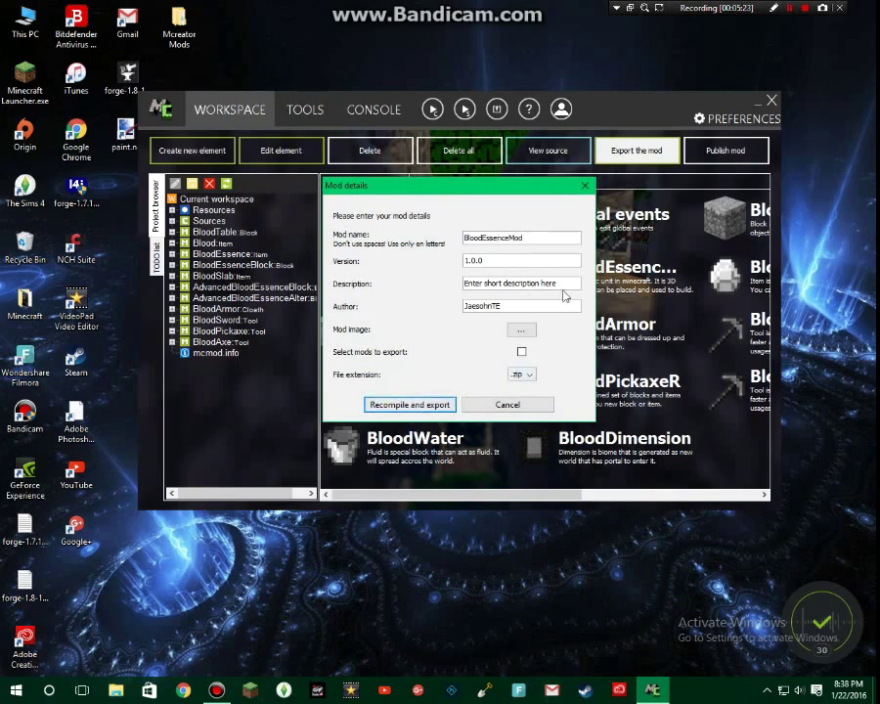
drag(483, 260, 469, 260)
click(505, 262)
drag(483, 259, 471, 260)
text(8)
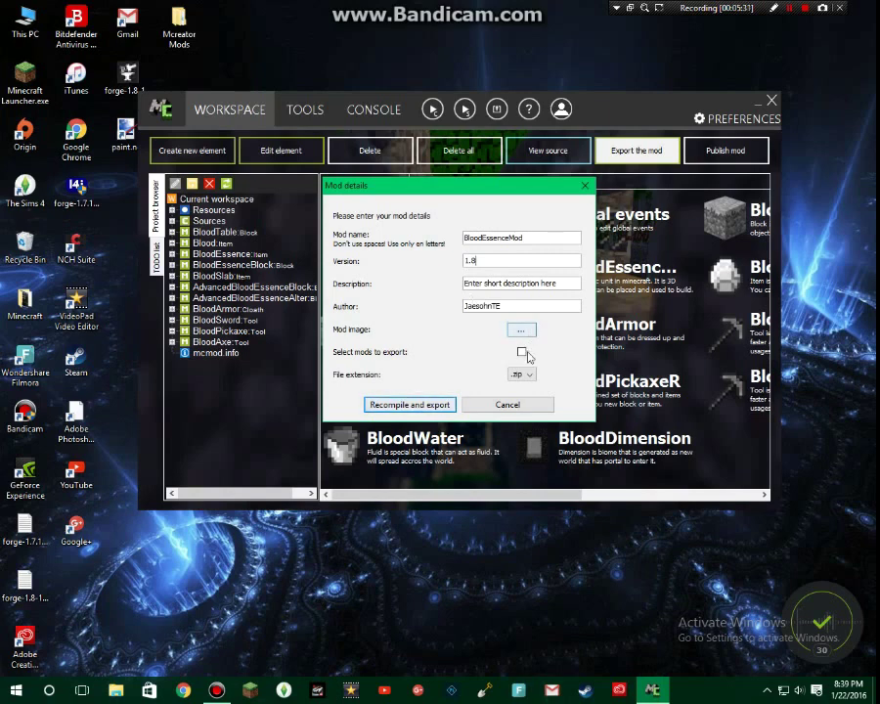
click(448, 406)
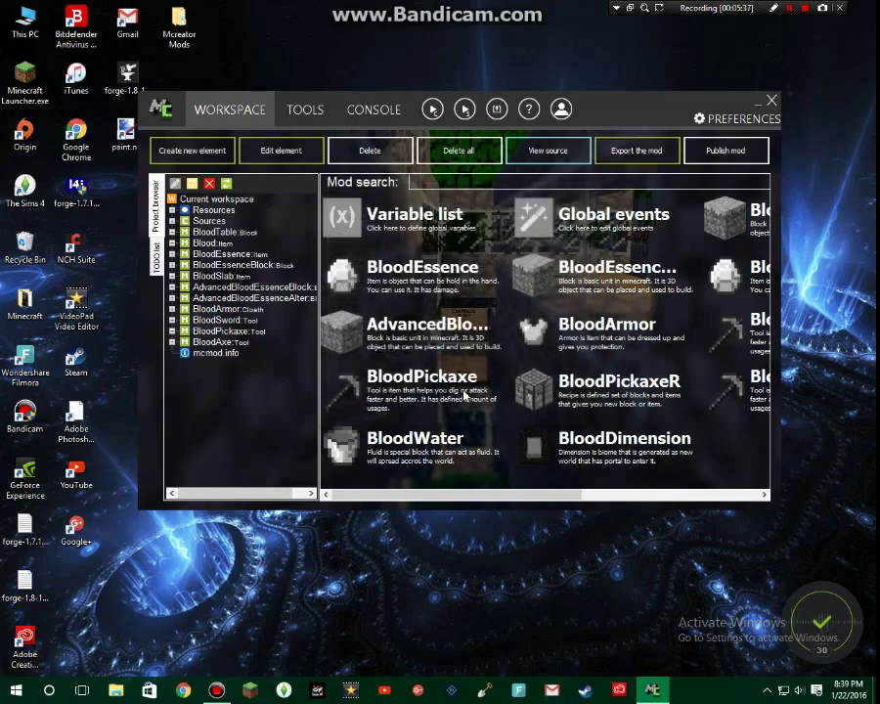
Check the build console and the contents of the exported Blood Essence Mod 1.8 archive, closing MCreator when done.
click(369, 106)
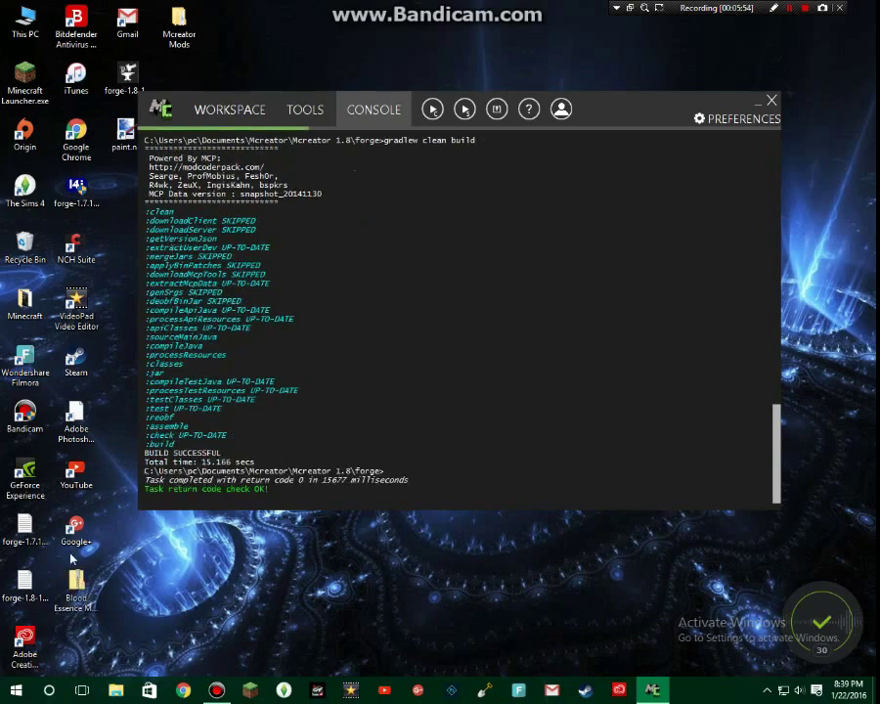
double_click(75, 584)
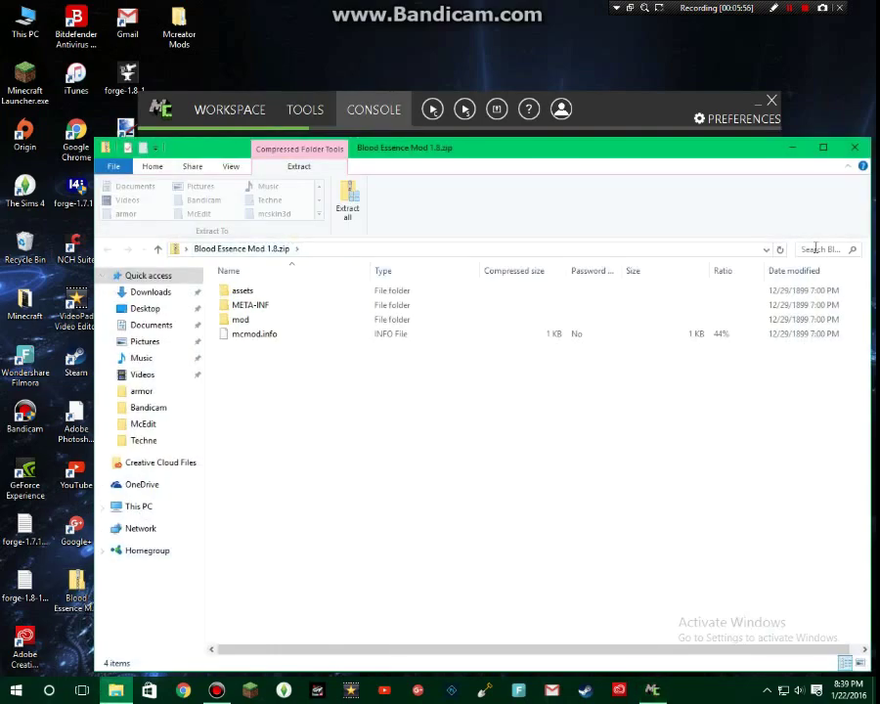
click(858, 148)
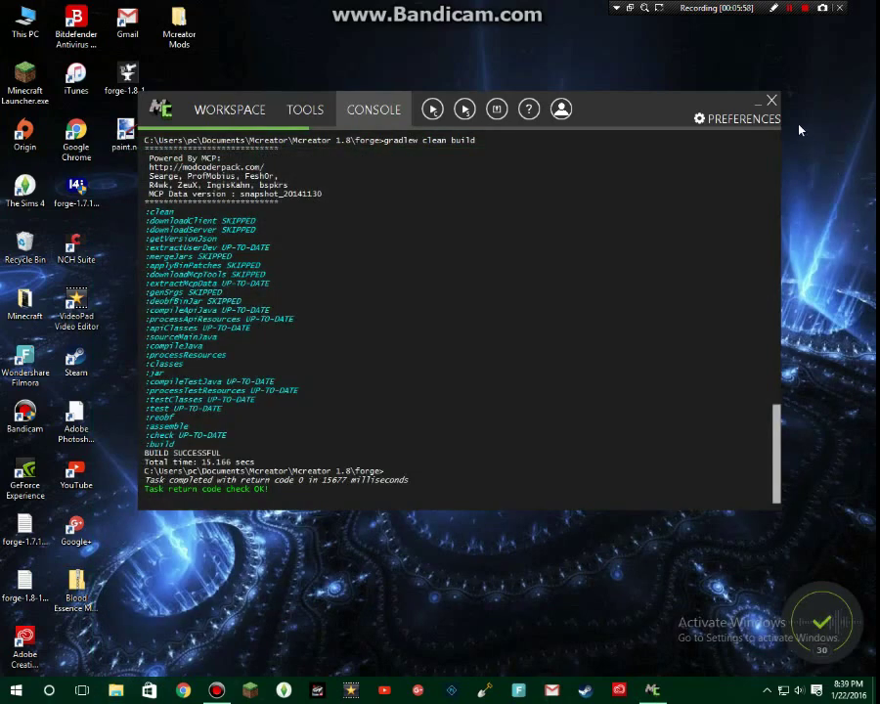
click(770, 103)
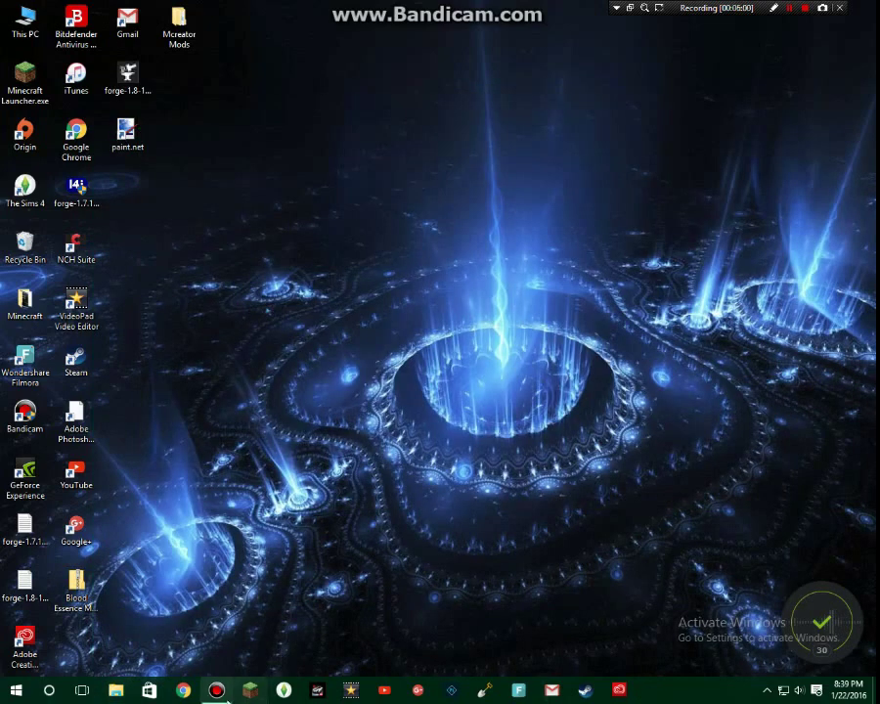
Switch to Chrome and open the bookmarked MCreator account page at its list of published modifications.
click(183, 690)
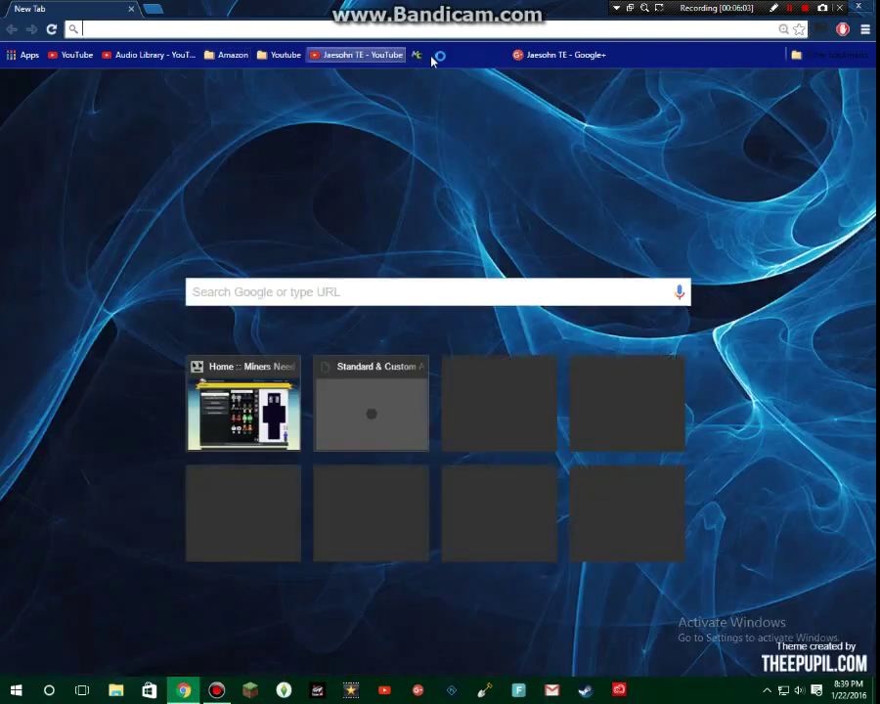
click(474, 57)
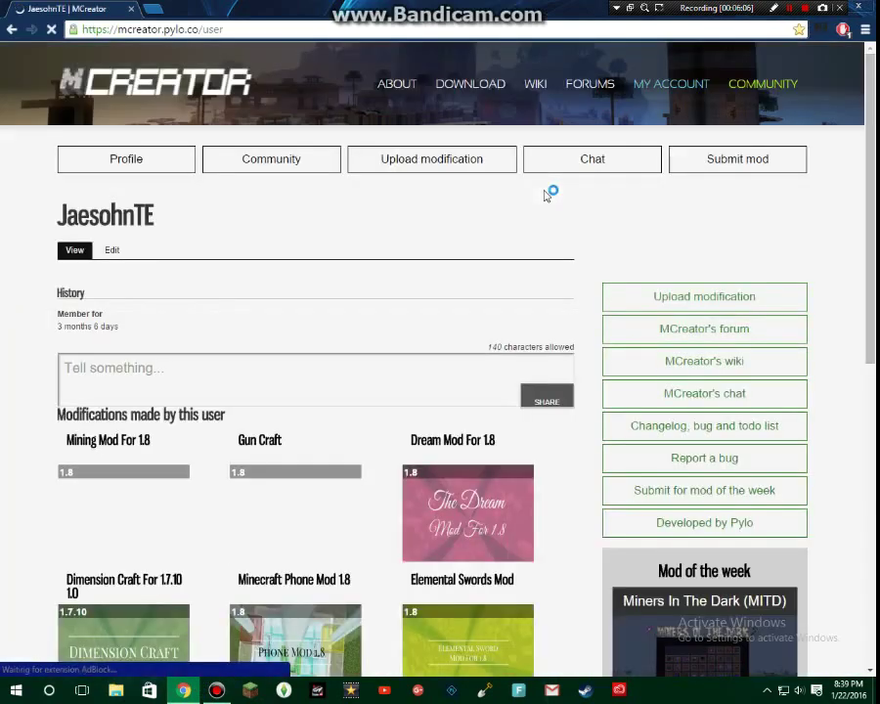
scroll(572, 355, down, 3)
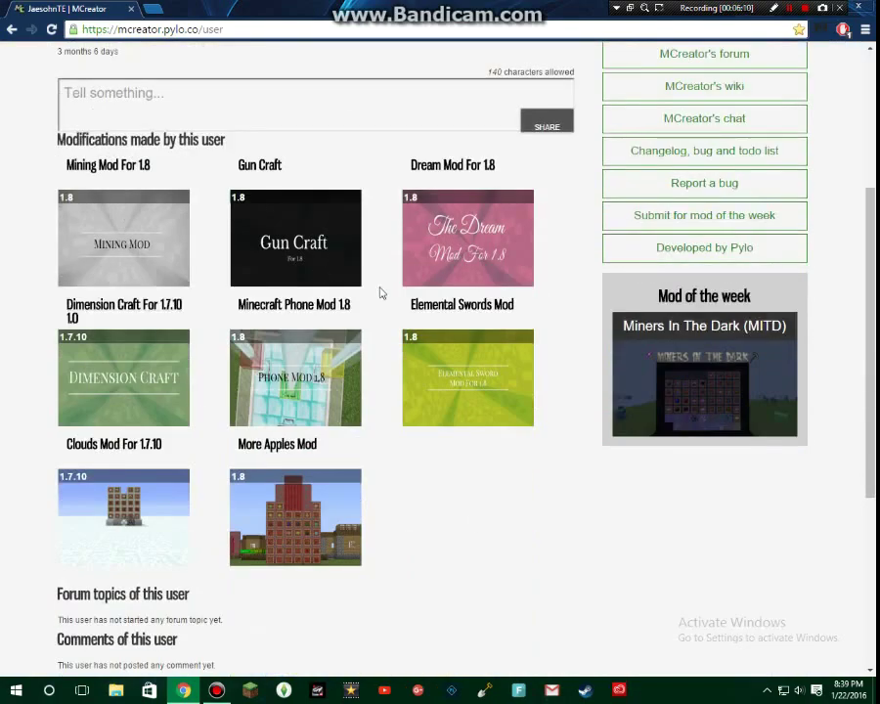
Review the published Dimension Craft For 1.7.10 mod page and return to the account page.
click(145, 310)
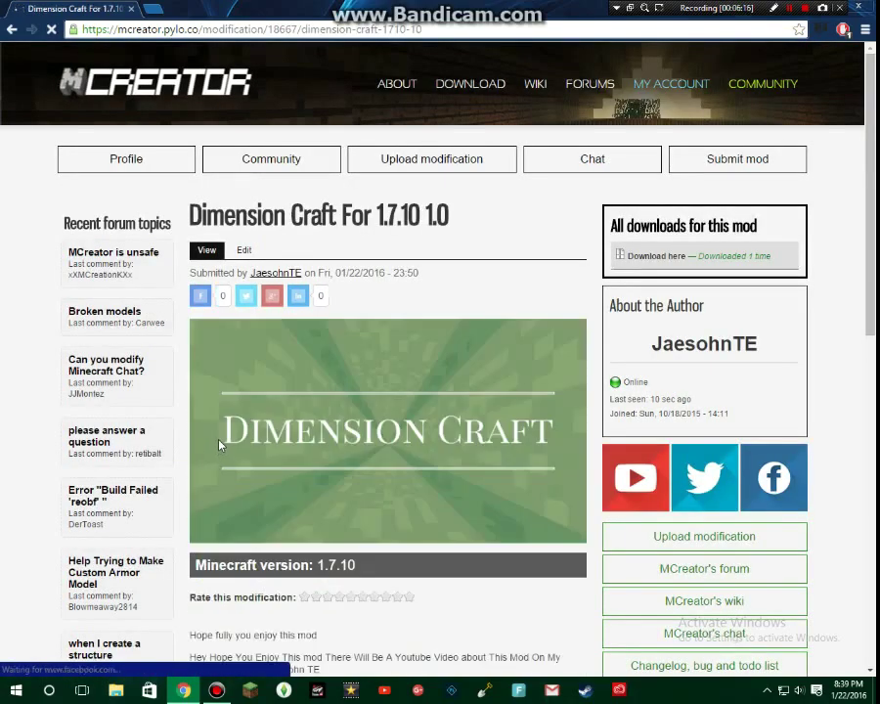
scroll(207, 431, down, 6)
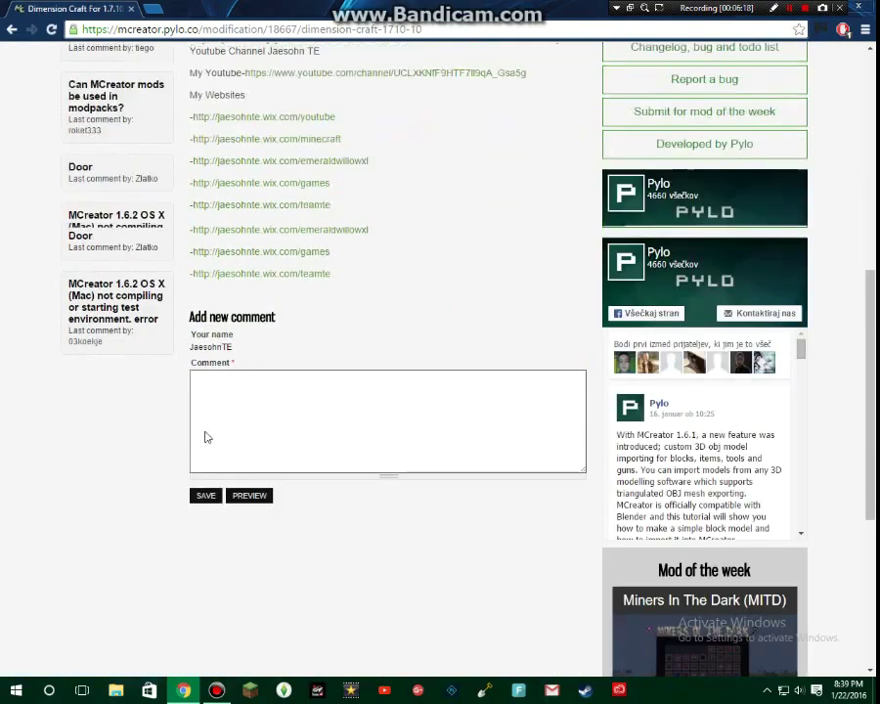
scroll(207, 434, down, 4)
click(10, 29)
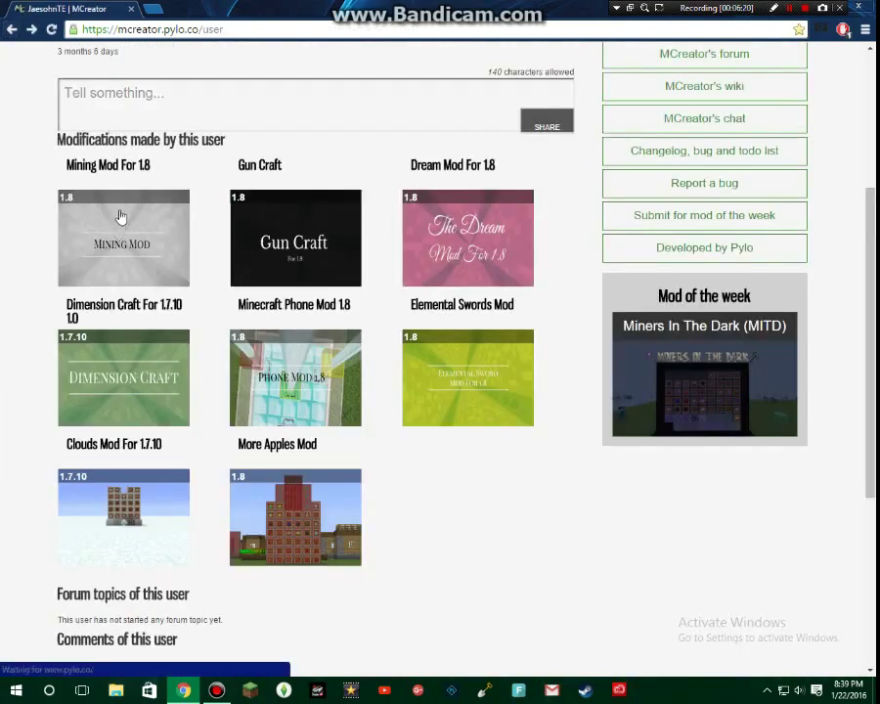
scroll(262, 313, up, 4)
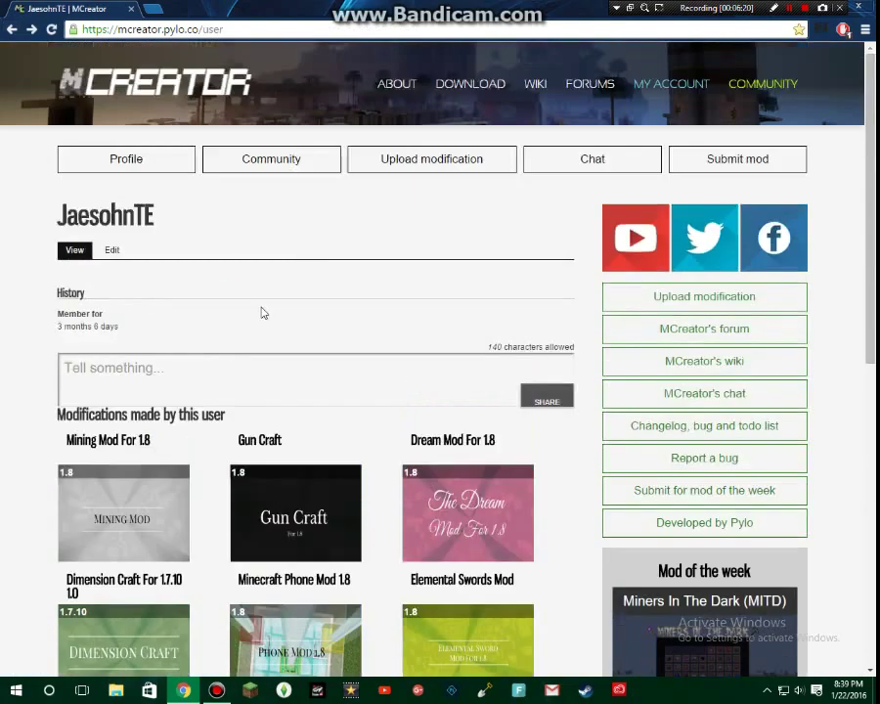
Start a new modification submission and upload Blood Essence Mod 1.8.zip from the desktop as its modification file.
click(423, 166)
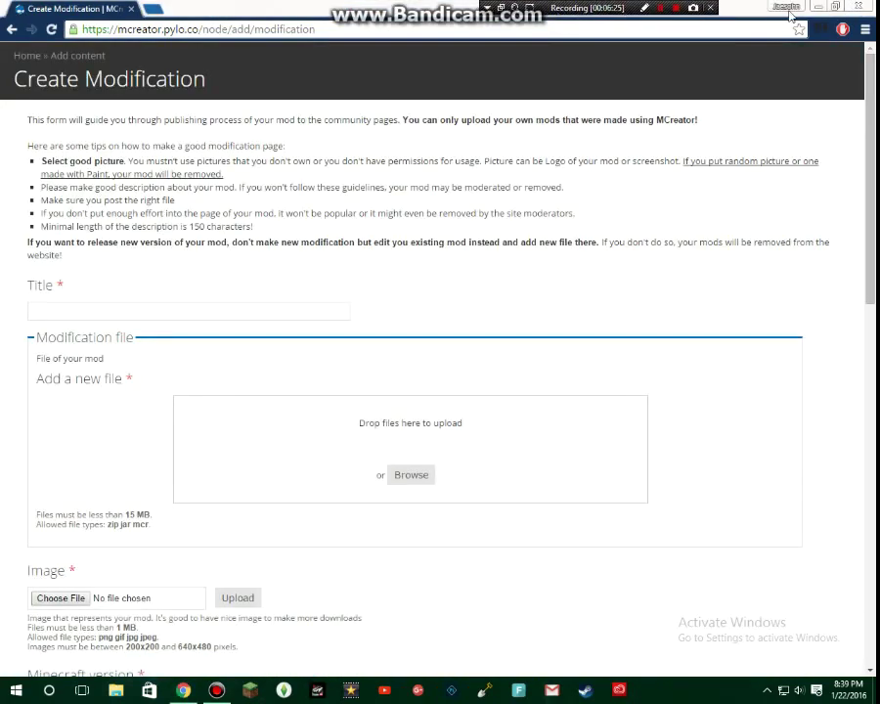
click(837, 7)
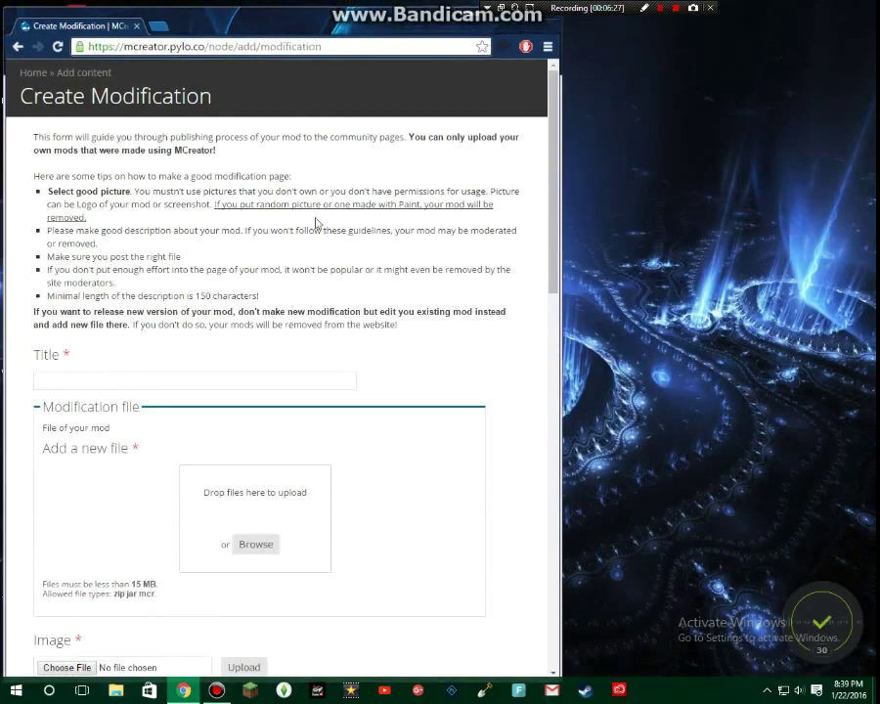
drag(359, 39, 680, 36)
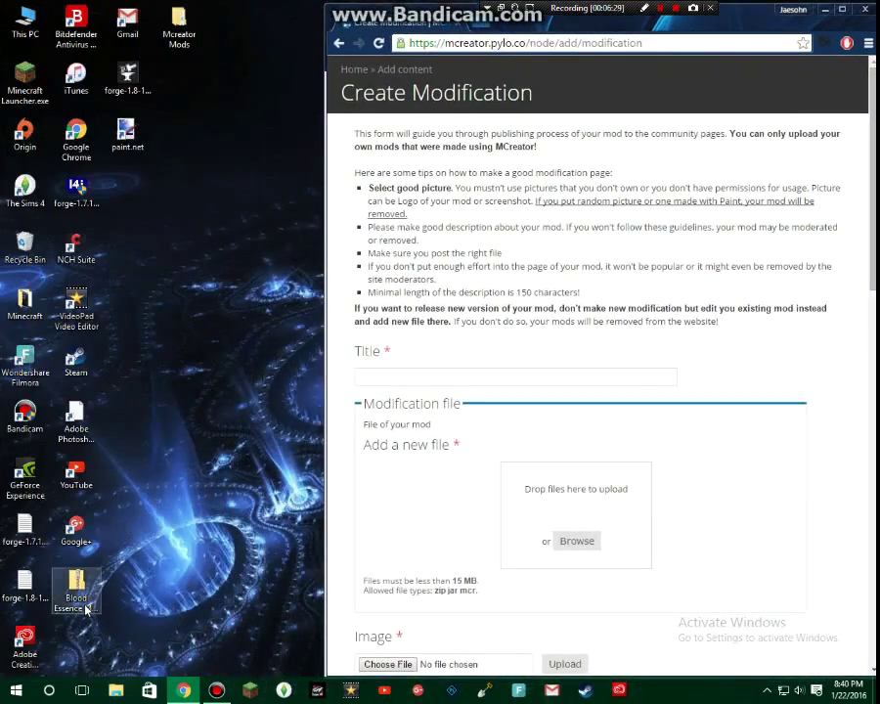
drag(77, 586, 574, 541)
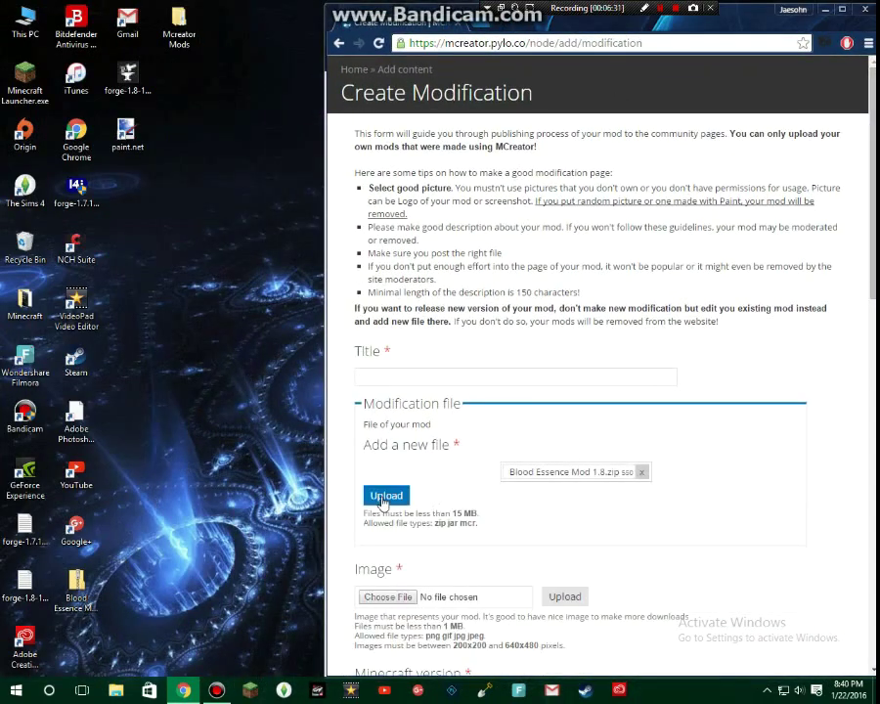
double_click(734, 21)
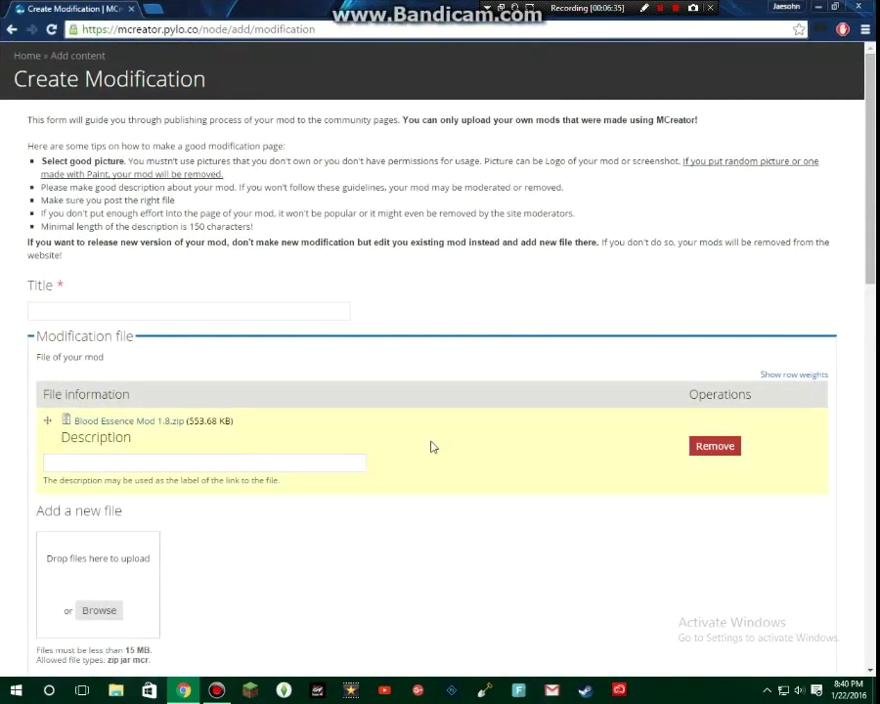
Set the submission's Minecraft version to 1.8 and keep its category as Other.
scroll(432, 446, down, 3)
scroll(107, 476, down, 4)
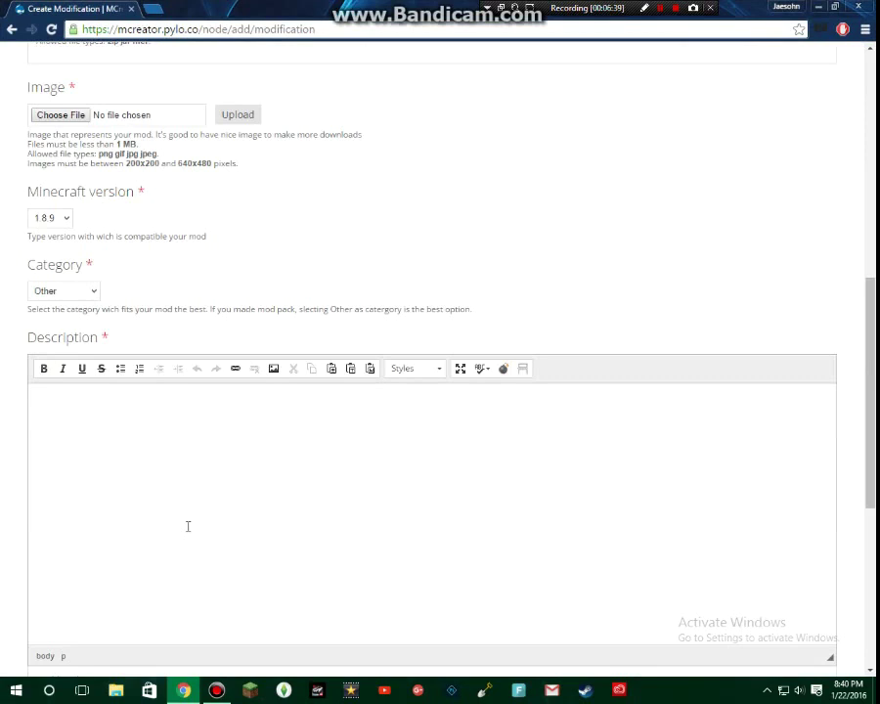
click(29, 217)
click(43, 424)
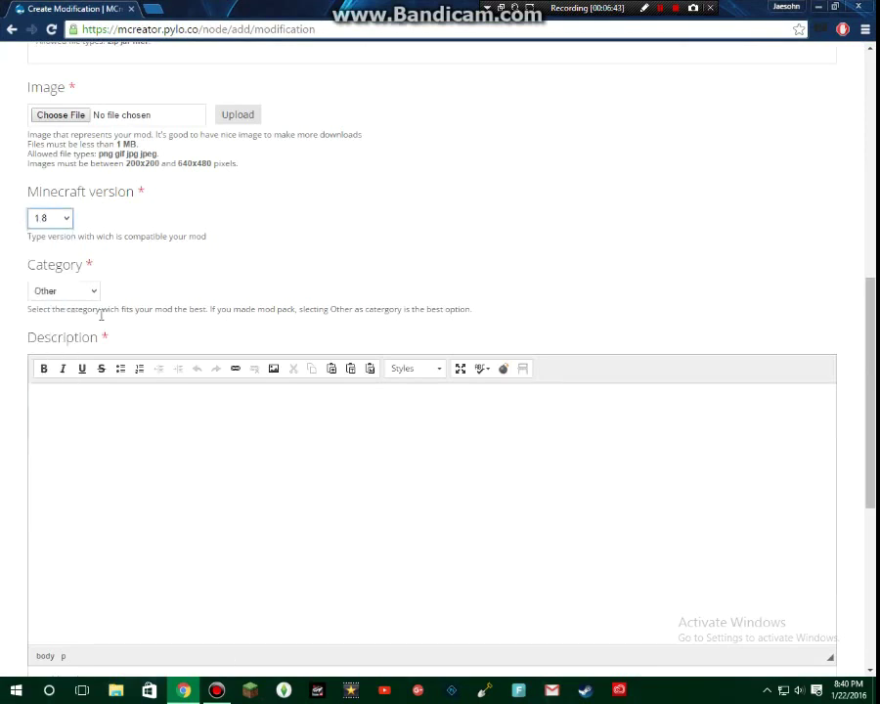
click(86, 290)
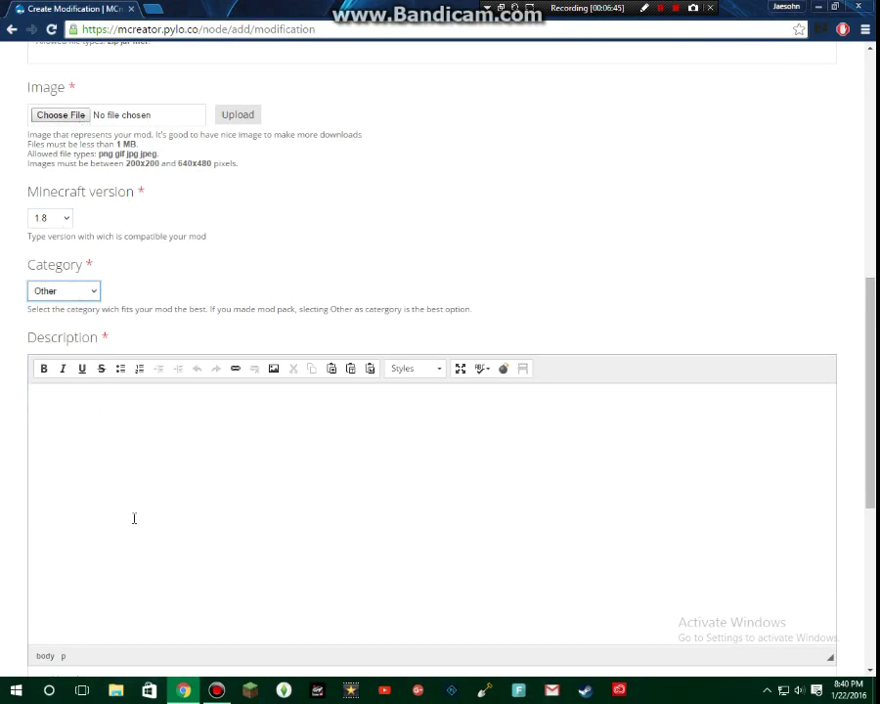
click(105, 471)
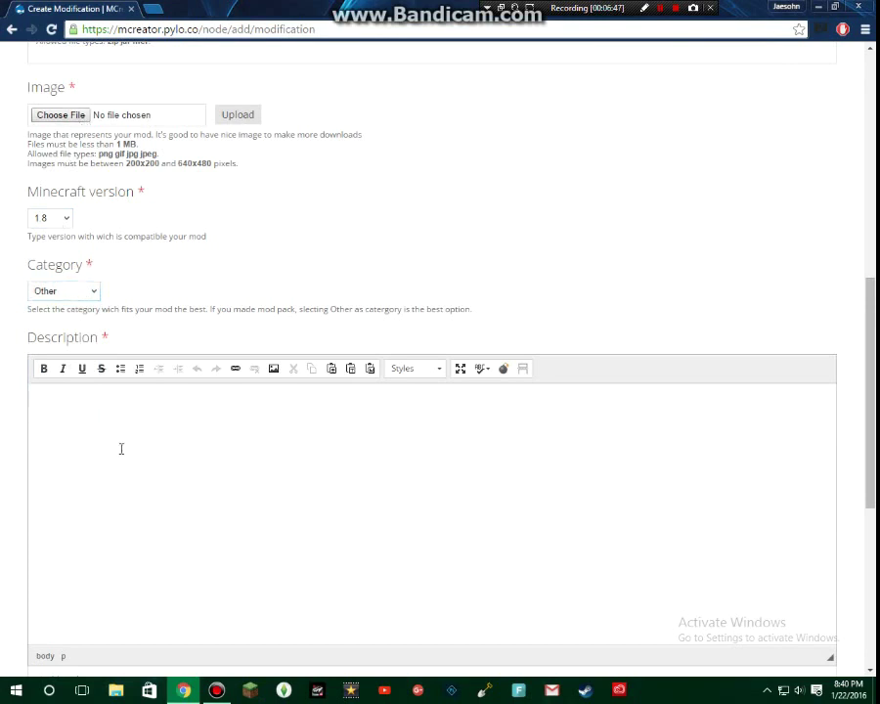
right_click(130, 437)
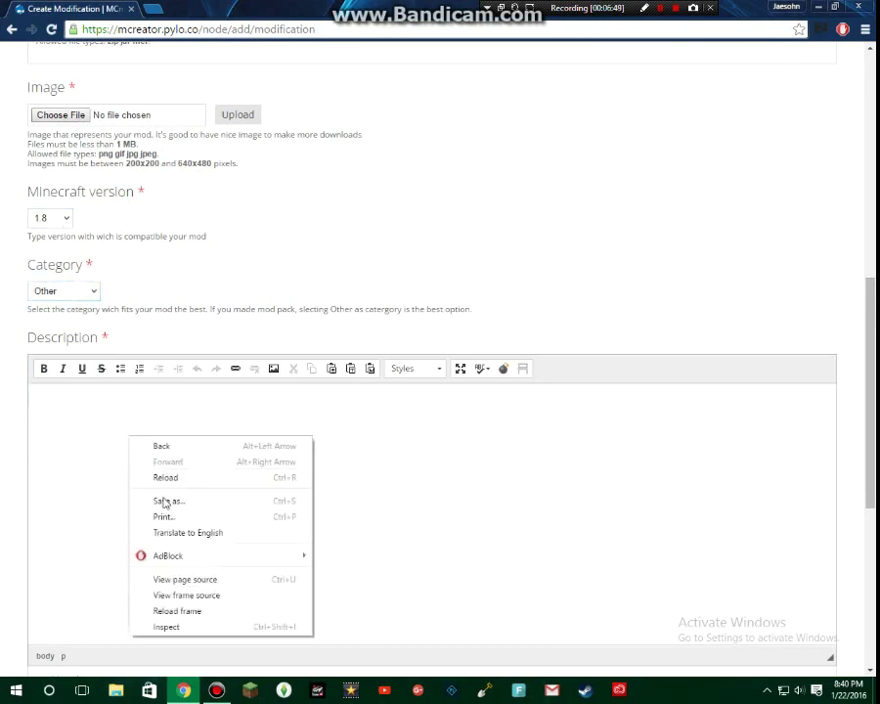
click(395, 500)
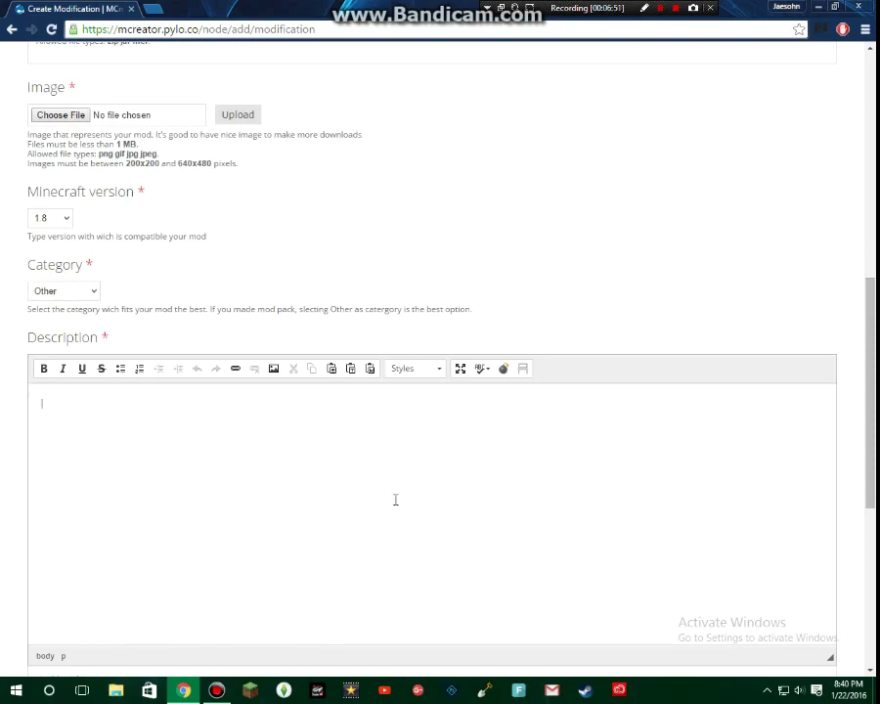
Open the bookmarked MCreator account page in a new tab and view the published Mining Mod For 1.8 page.
click(153, 10)
click(448, 55)
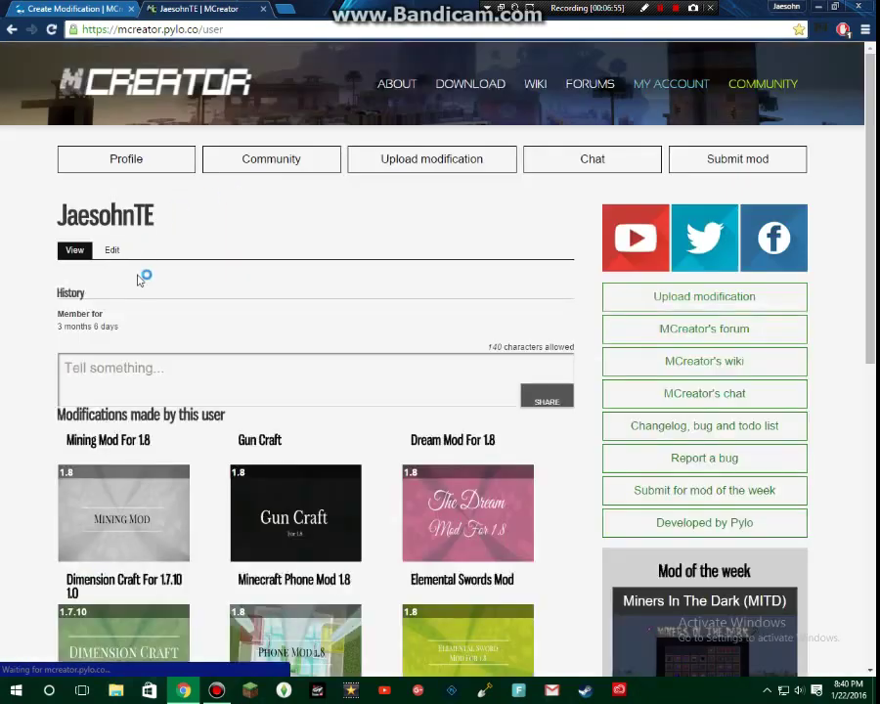
click(104, 441)
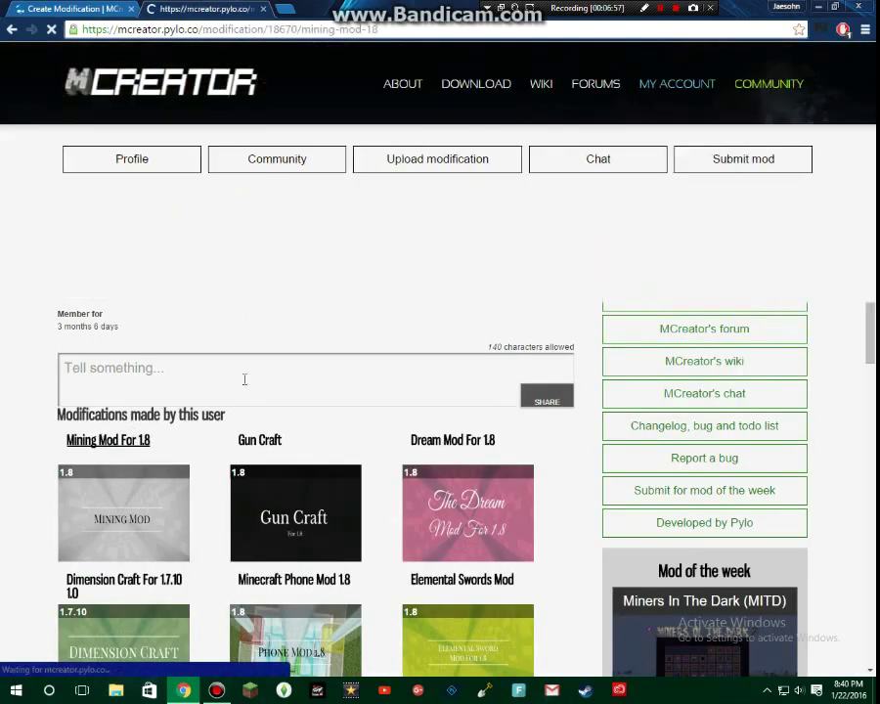
scroll(209, 512, down, 3)
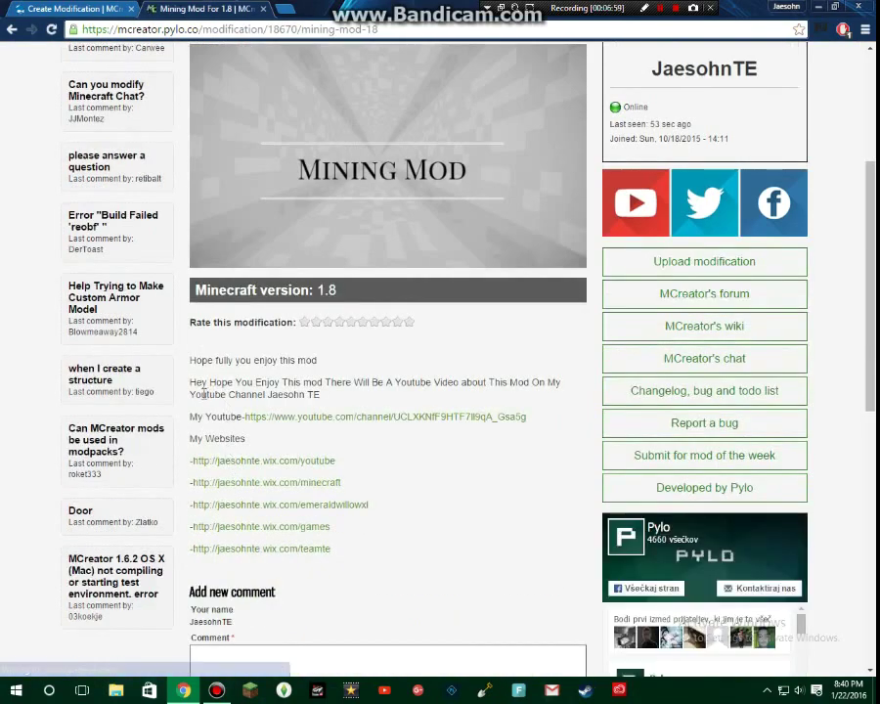
Copy the full Mining Mod description text into the new submission's description and close the Mining Mod page.
drag(743, 327, 202, 364)
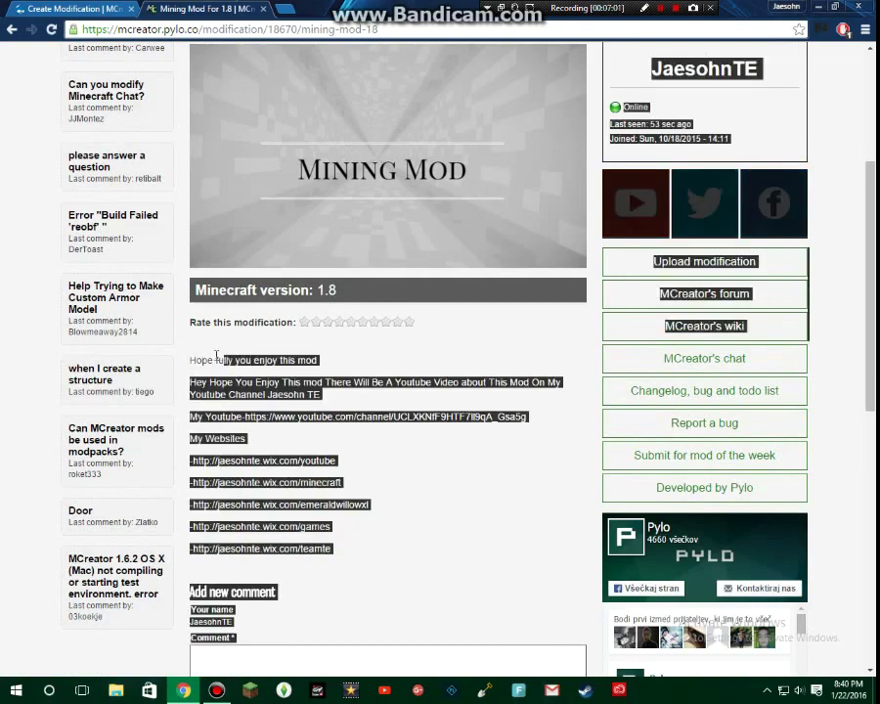
click(191, 359)
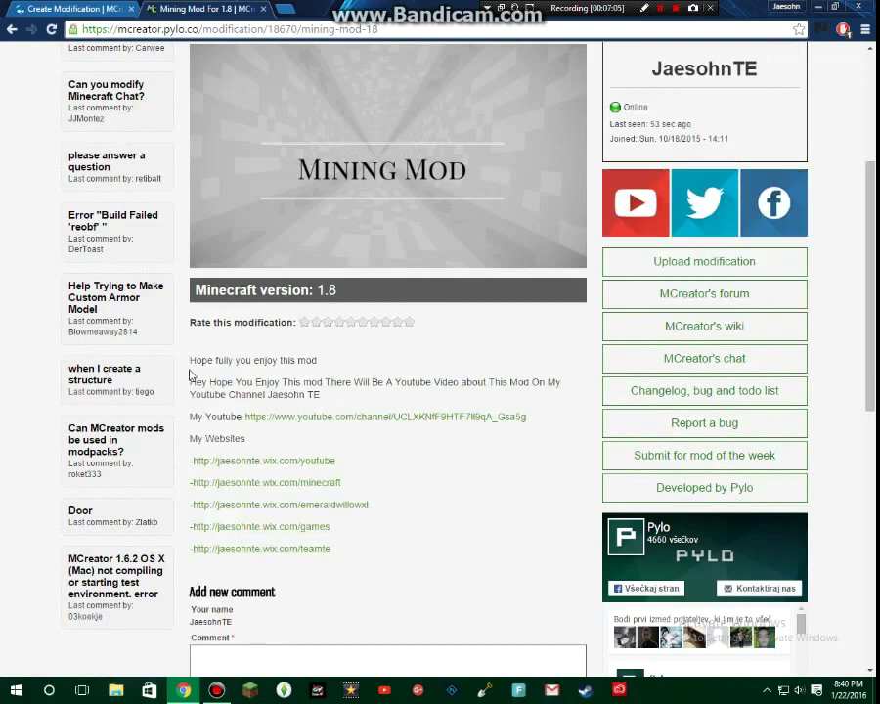
drag(222, 364, 339, 555)
key(ctrl+c)
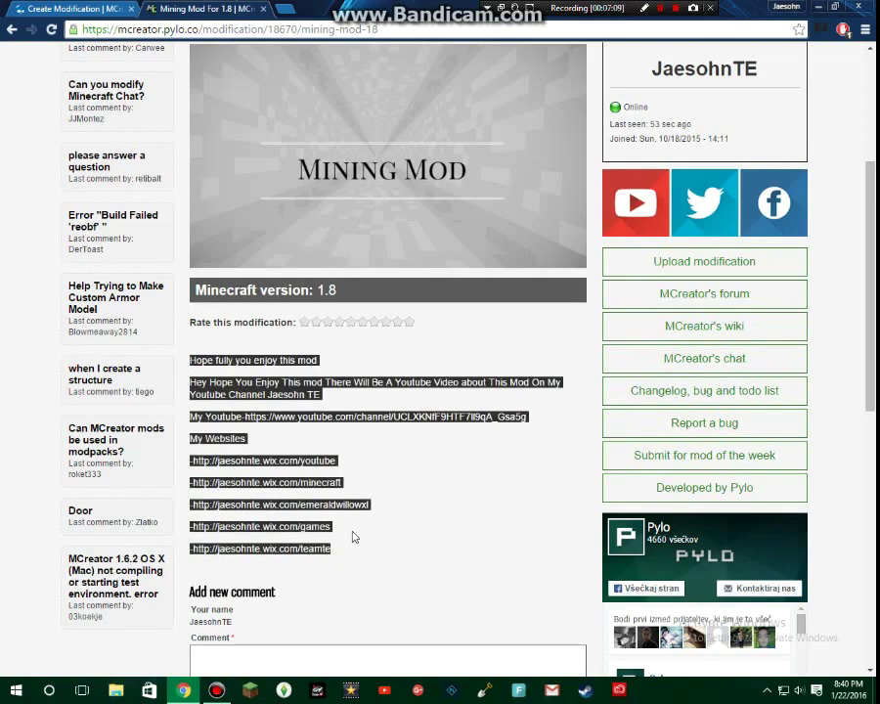
key(ctrl+Tab)
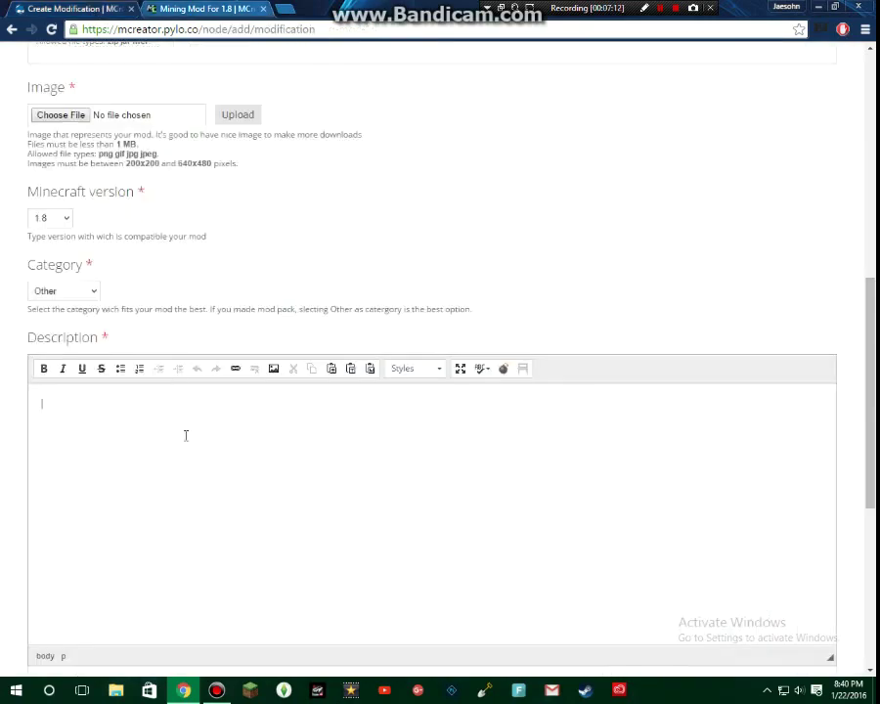
key(ctrl+v)
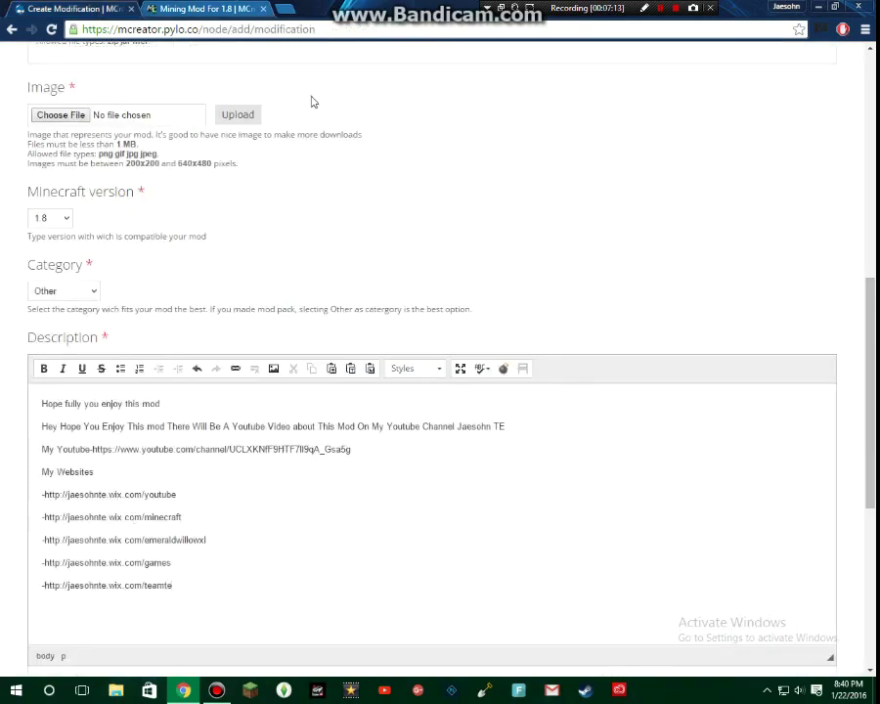
click(205, 8)
click(262, 8)
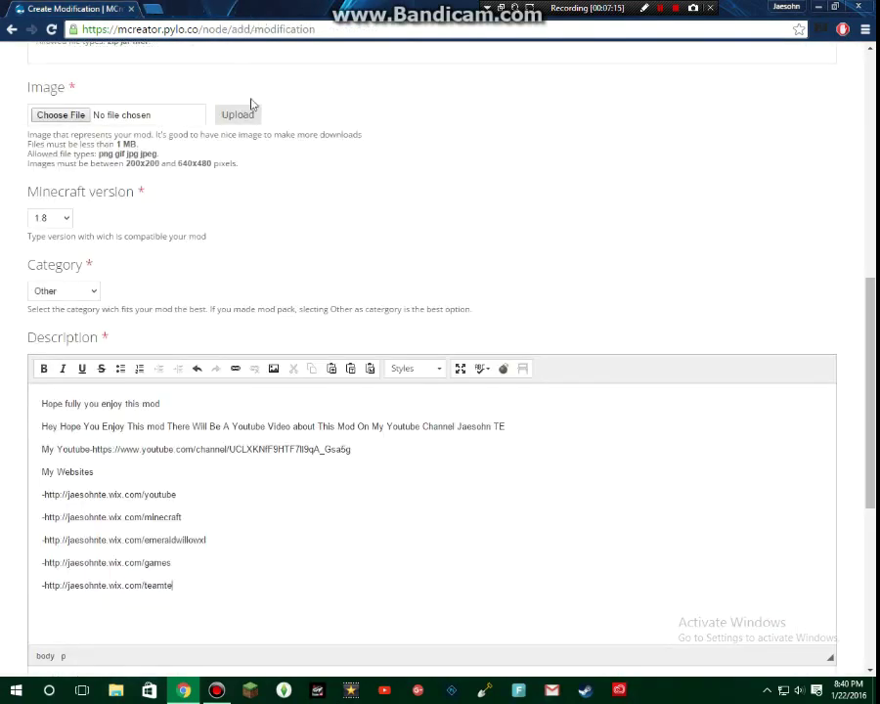
Title the submission Blood Essence Mod For Minecraft 1.8 and set the modification file's description to Download here.
scroll(258, 116, up, 5)
click(239, 105)
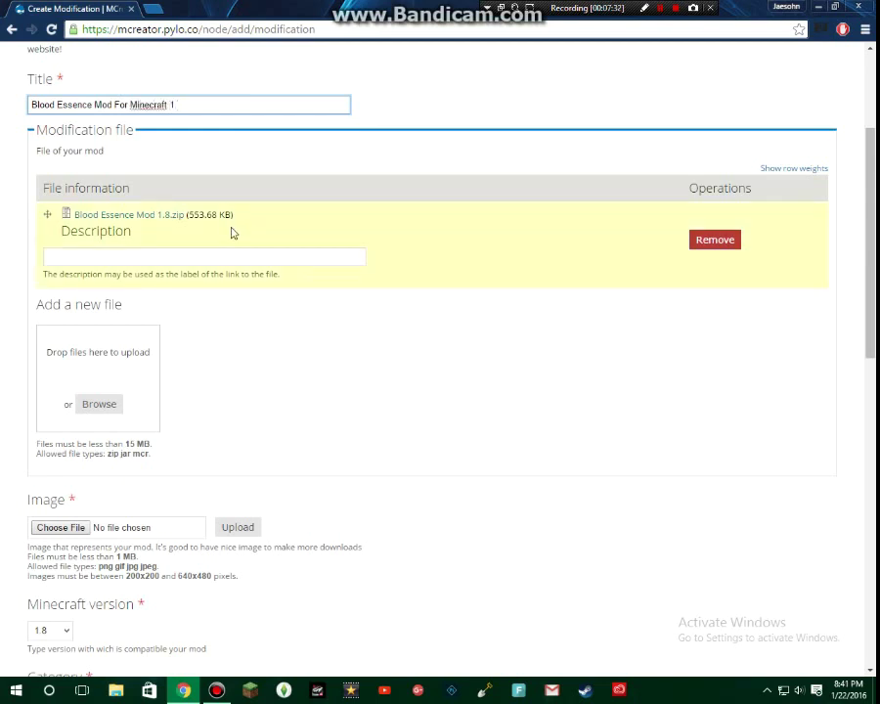
click(231, 258)
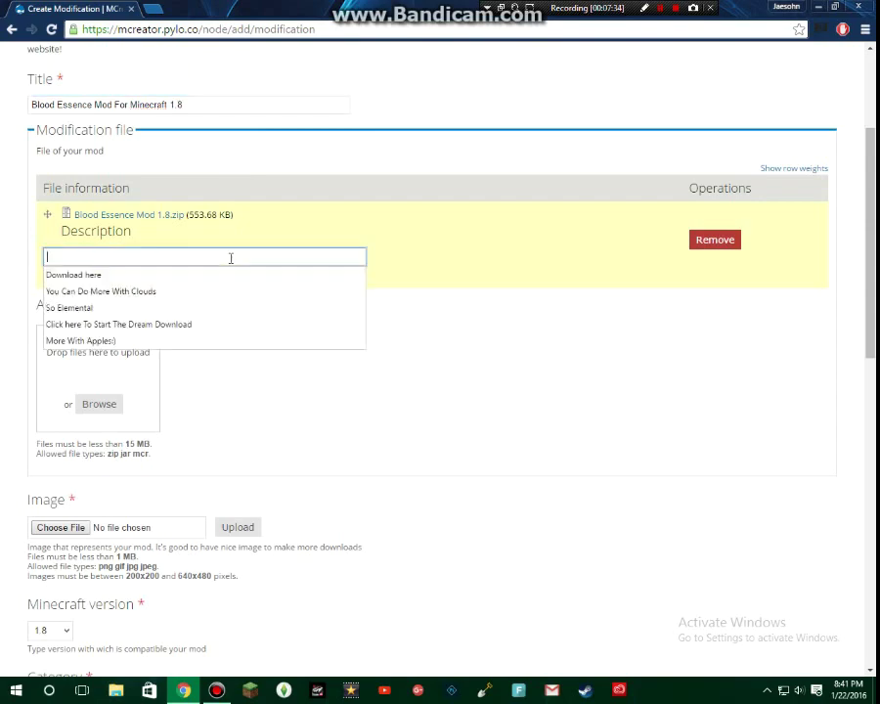
click(225, 274)
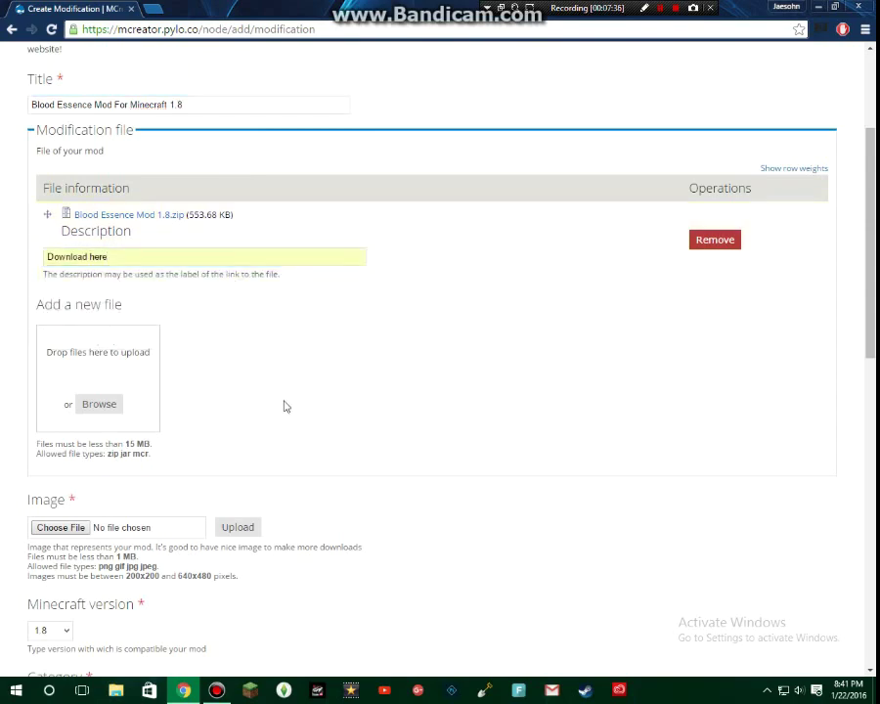
Open the bookmarked Canva designs page in a new tab, keeping the mod submission form open.
scroll(179, 68, down, 10)
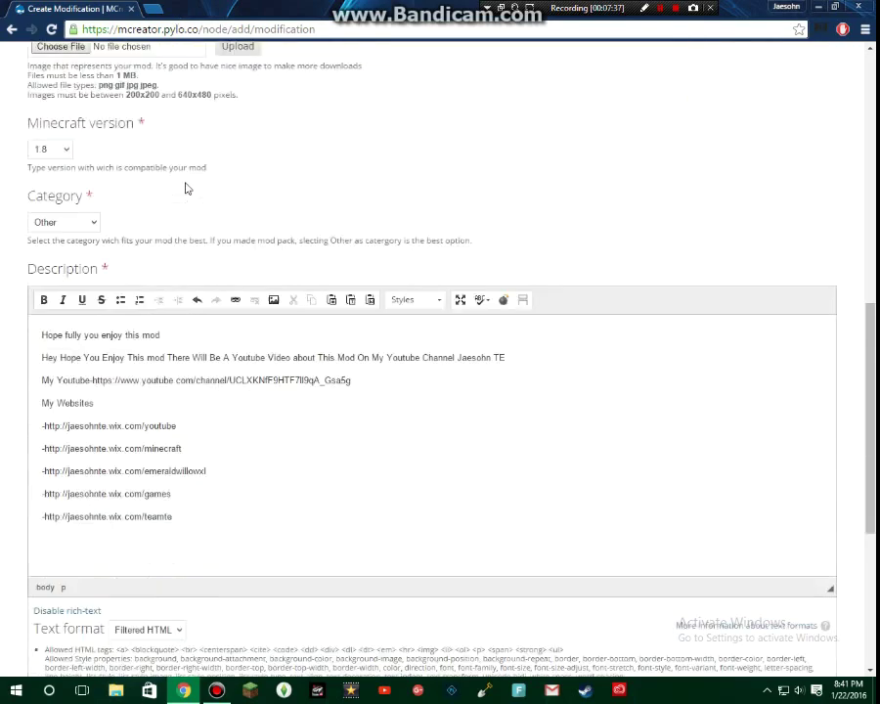
scroll(214, 243, up, 5)
click(159, 9)
click(286, 55)
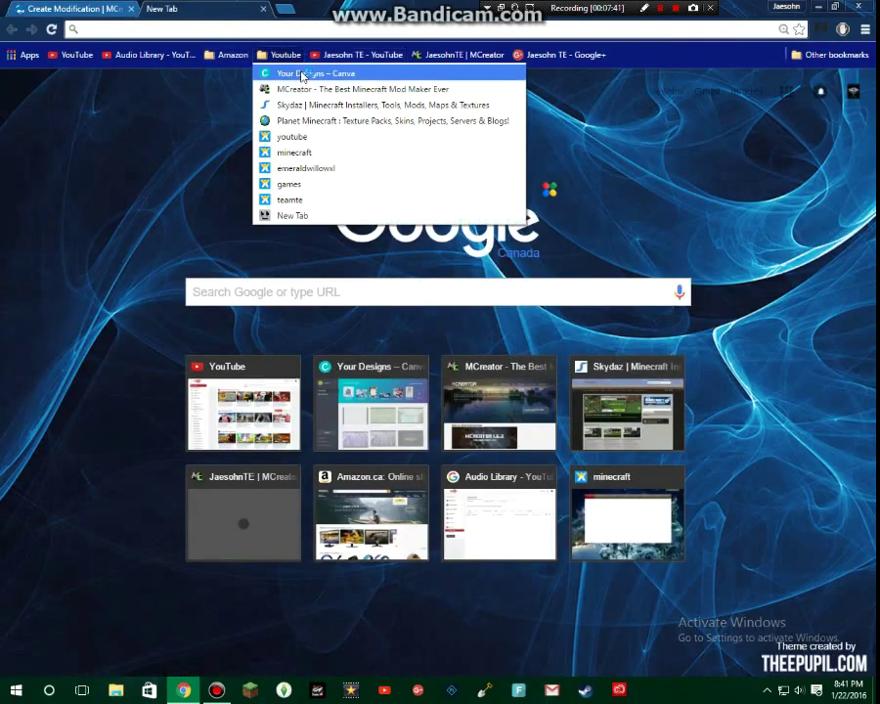
click(303, 75)
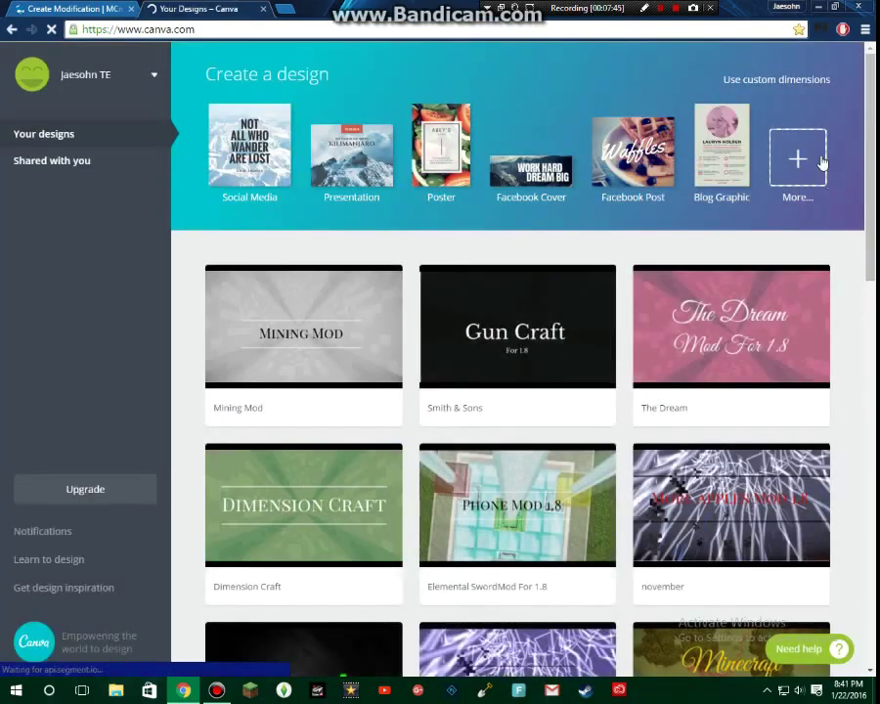
Create a blank YouTube Thumbnail design from the full list of Canva design types.
click(766, 203)
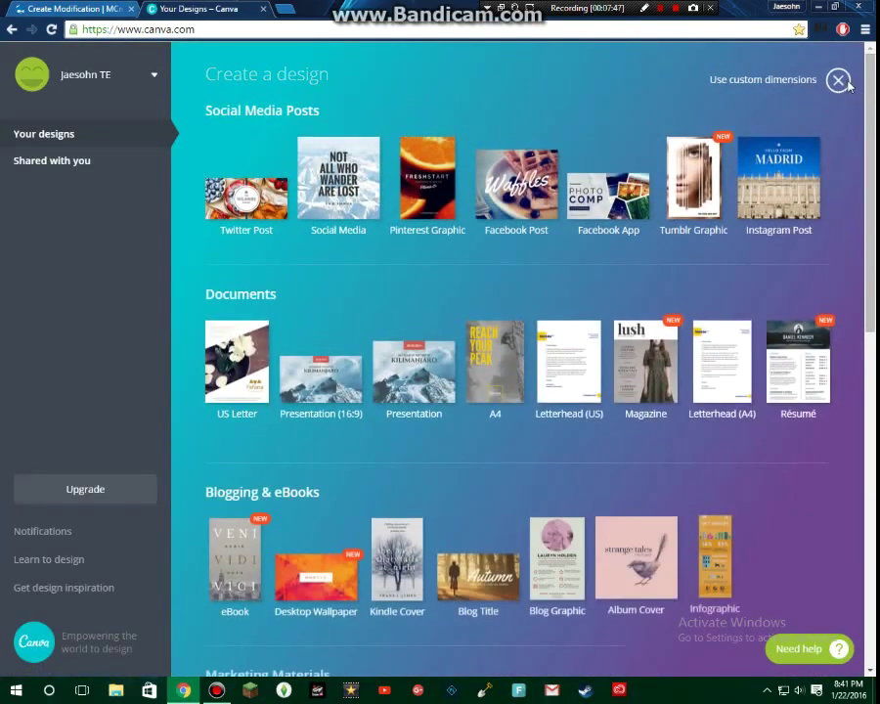
click(839, 82)
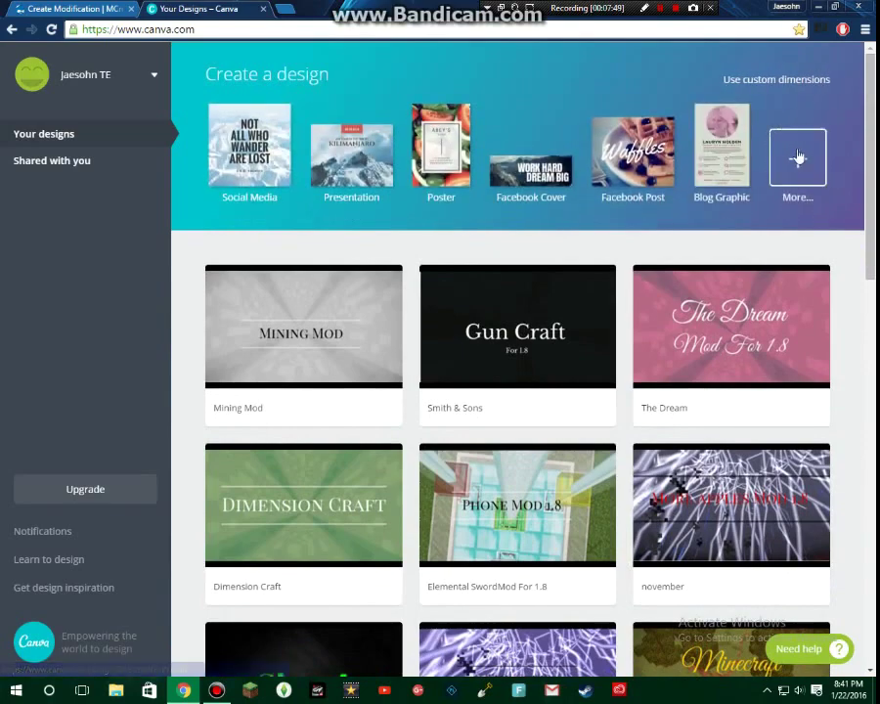
click(797, 158)
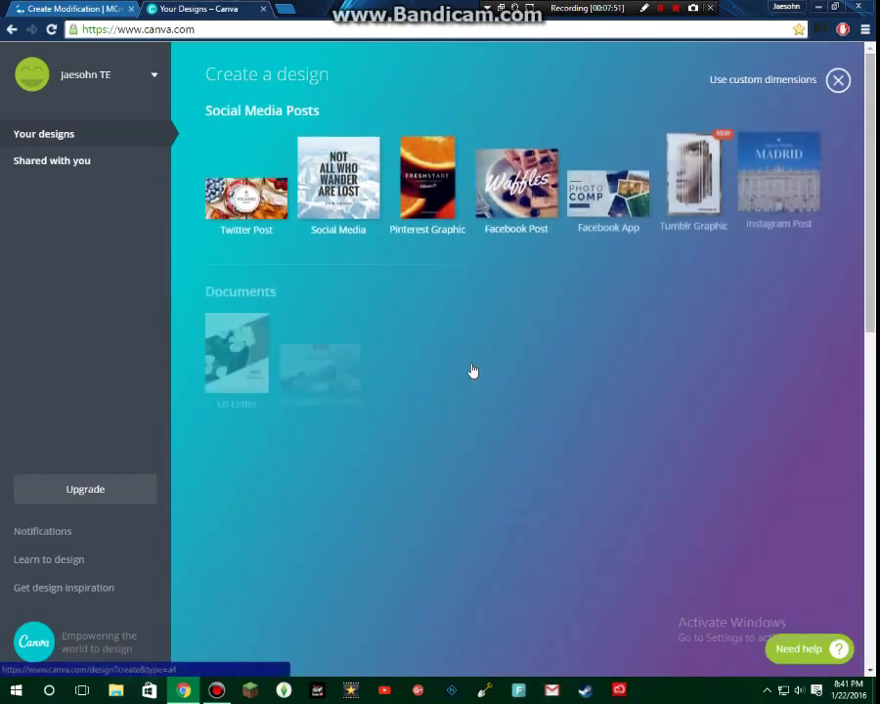
scroll(472, 370, down, 6)
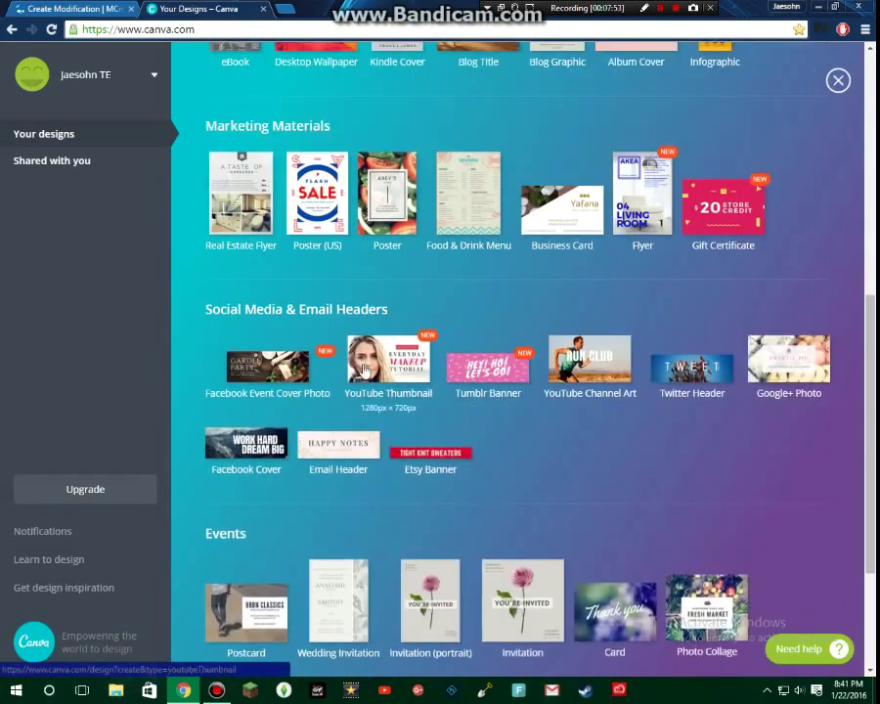
click(363, 370)
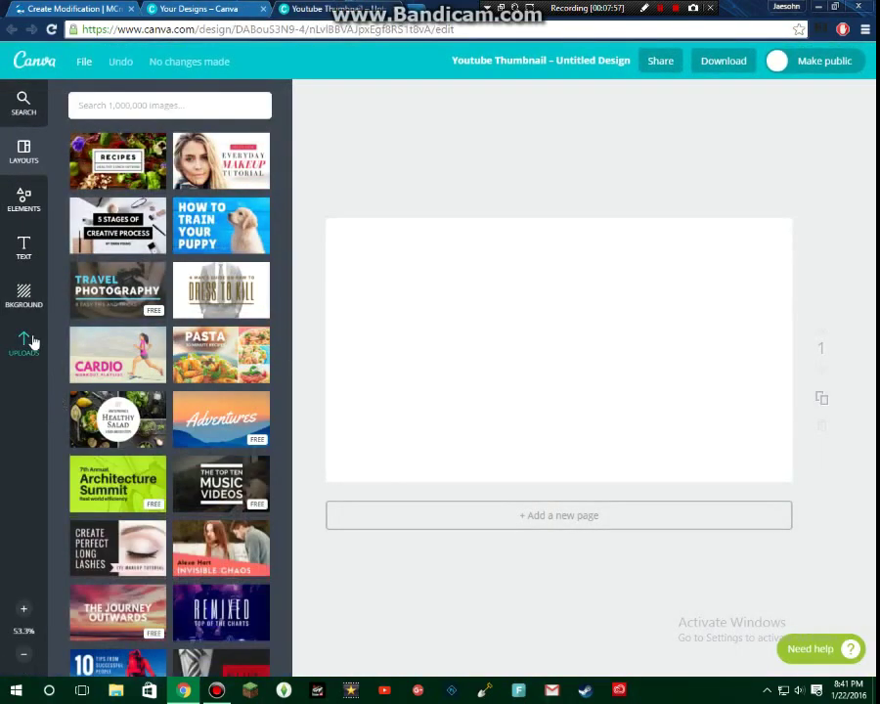
Browse the uploaded Canva images, and open the Minecraft screenshots folder through its shortcut in Documents in File Explorer.
click(33, 341)
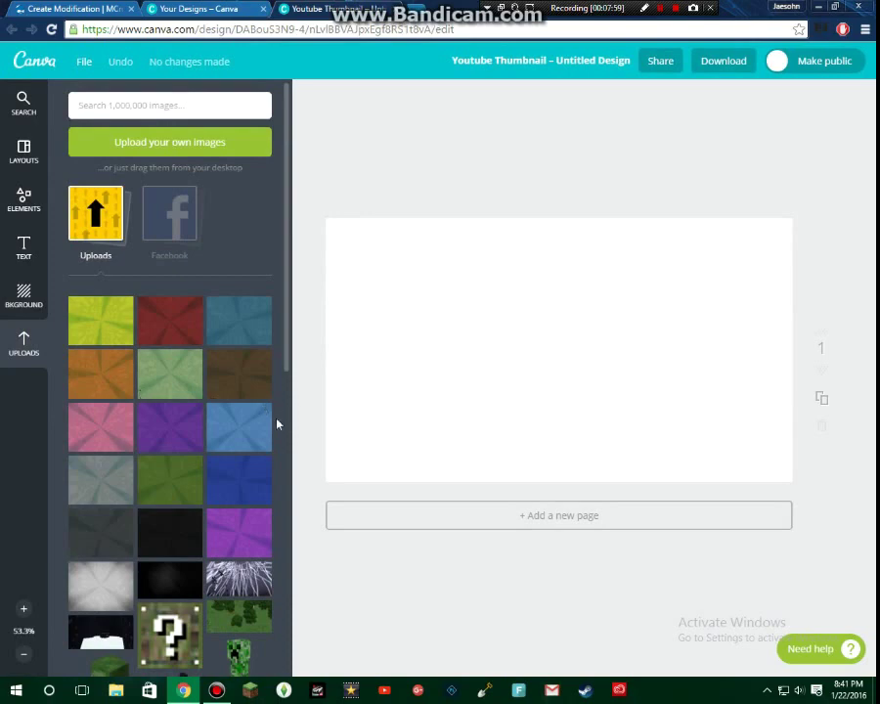
scroll(244, 438, down, 1)
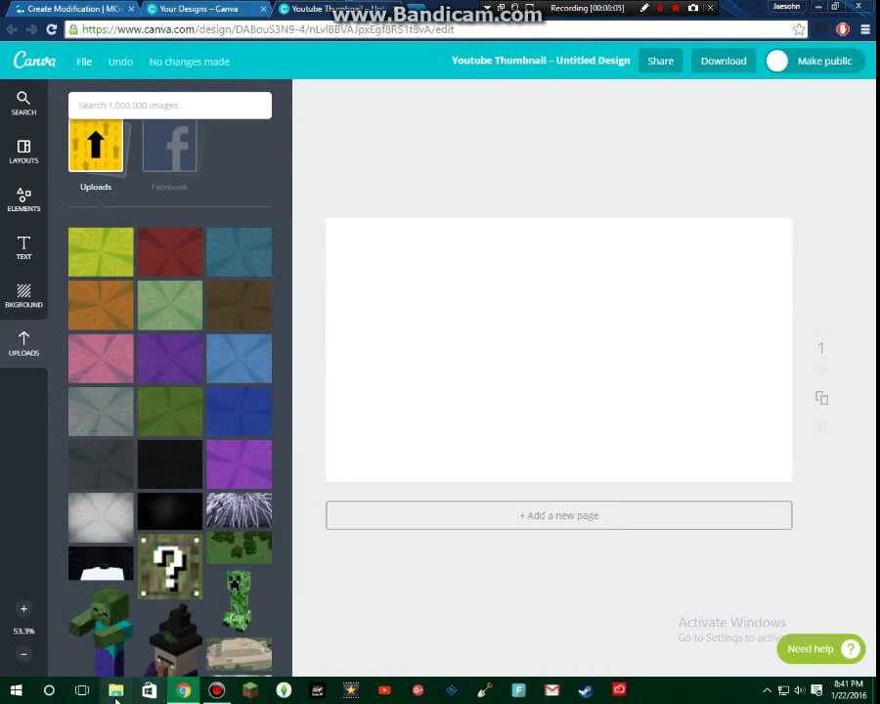
click(114, 690)
click(161, 324)
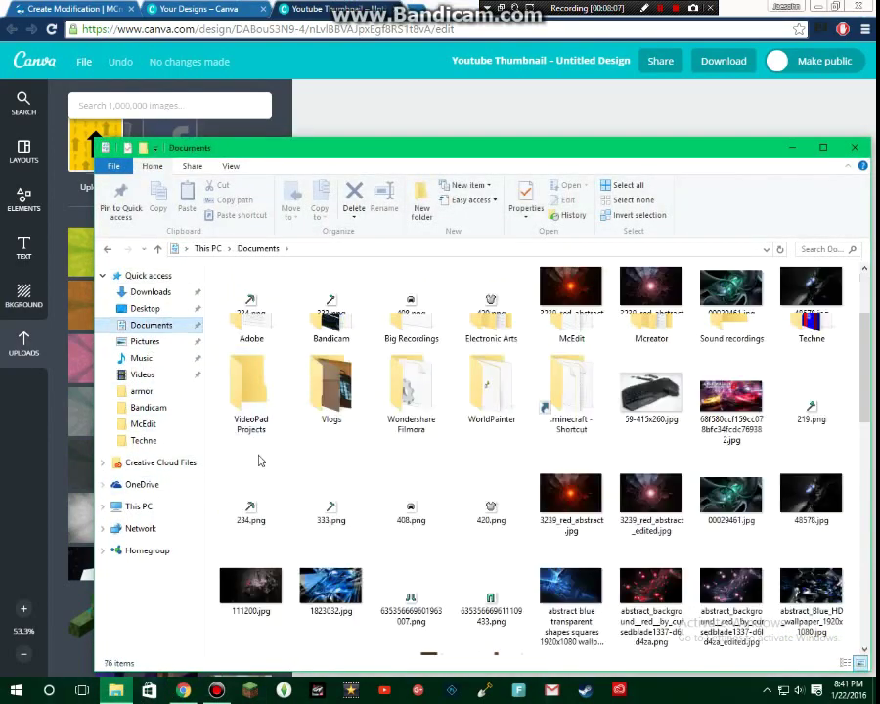
scroll(357, 493, down, 5)
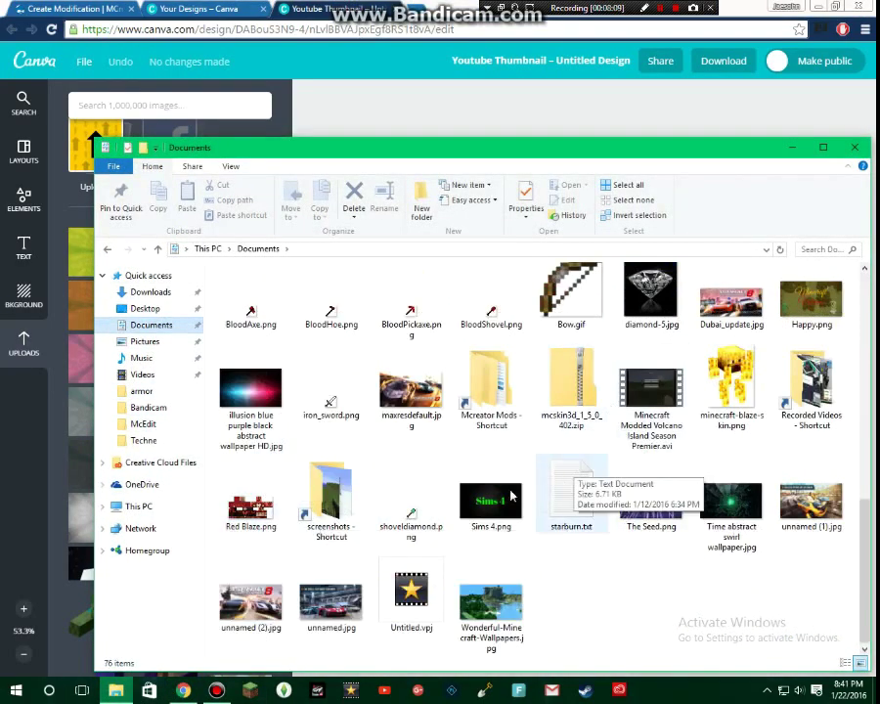
double_click(318, 520)
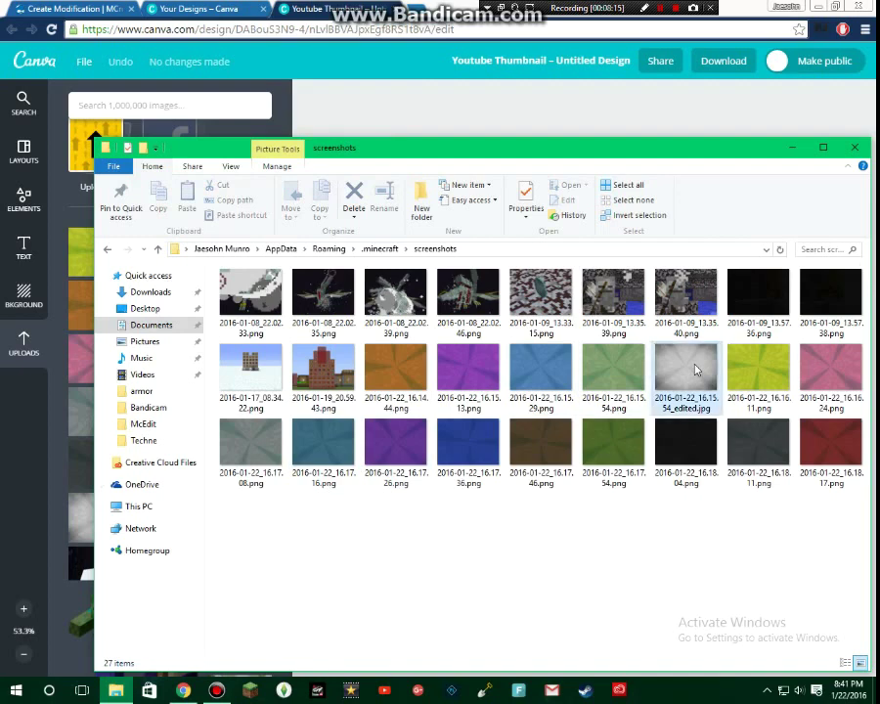
Open the grey background image 2016-01-22_16.15.54_edited.jpg in Adobe Photoshop Express.
click(696, 370)
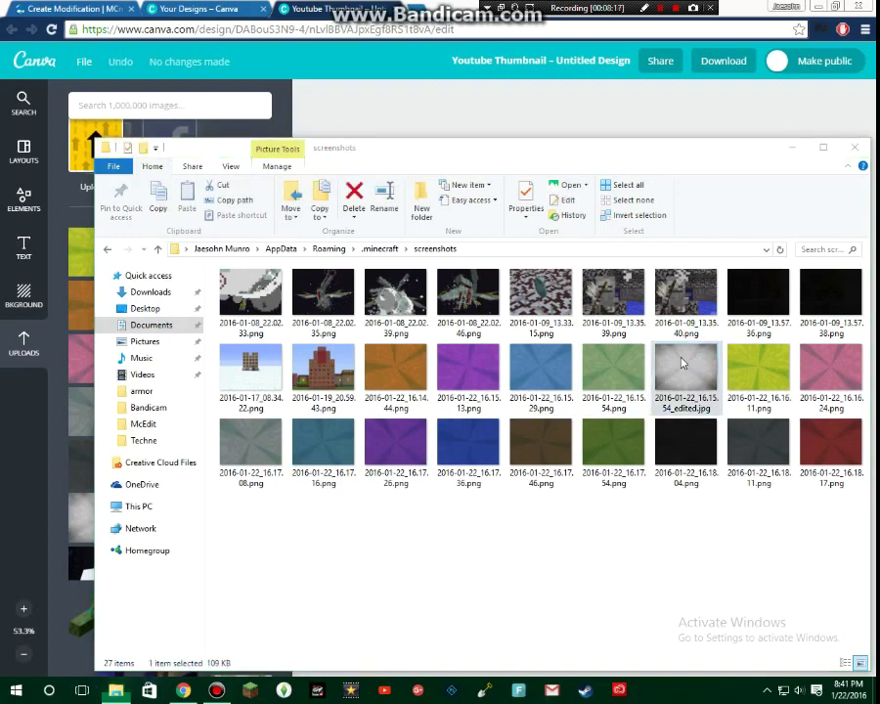
double_click(679, 369)
click(453, 410)
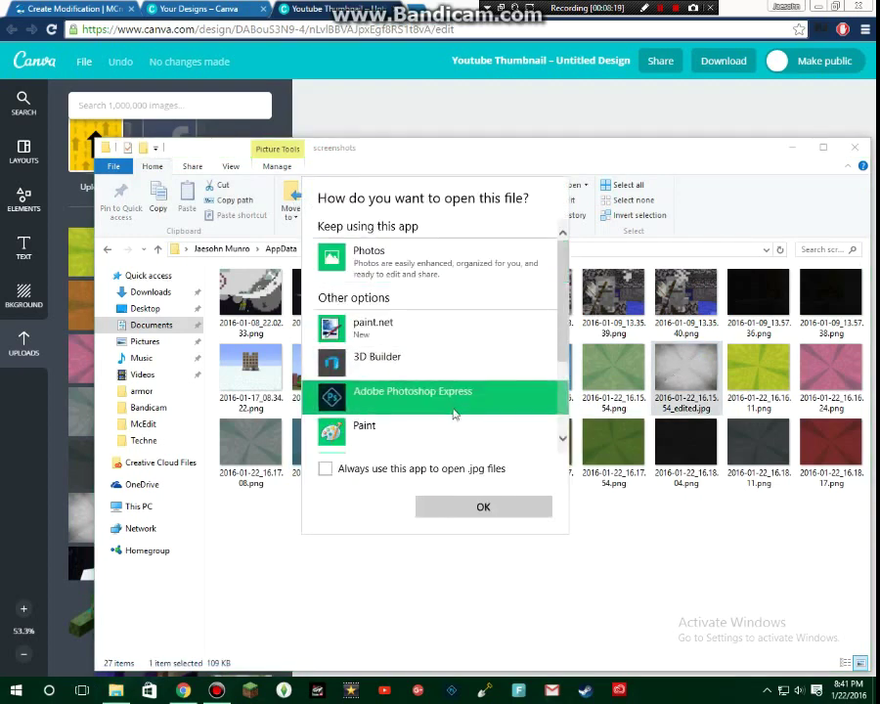
click(479, 504)
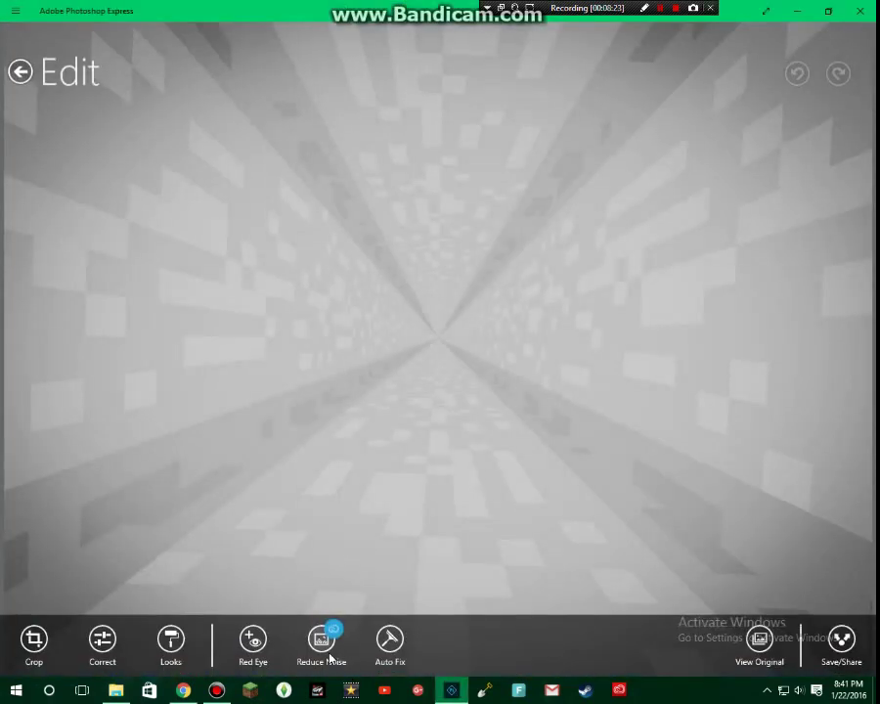
Try the free Haze and Glow looks on the grey background image.
click(176, 647)
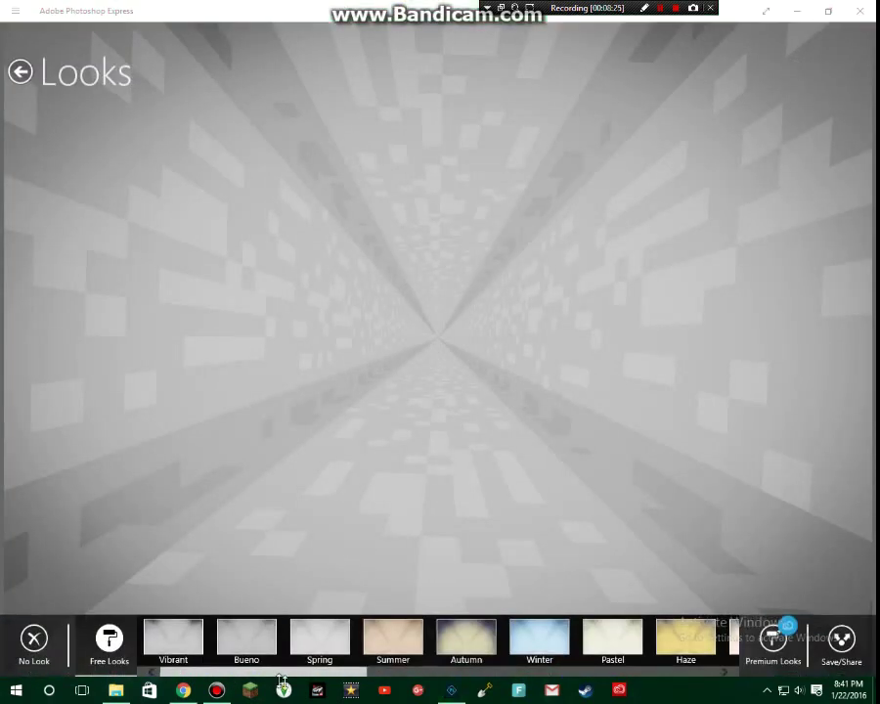
scroll(232, 675, down, 1)
scroll(363, 670, down, 2)
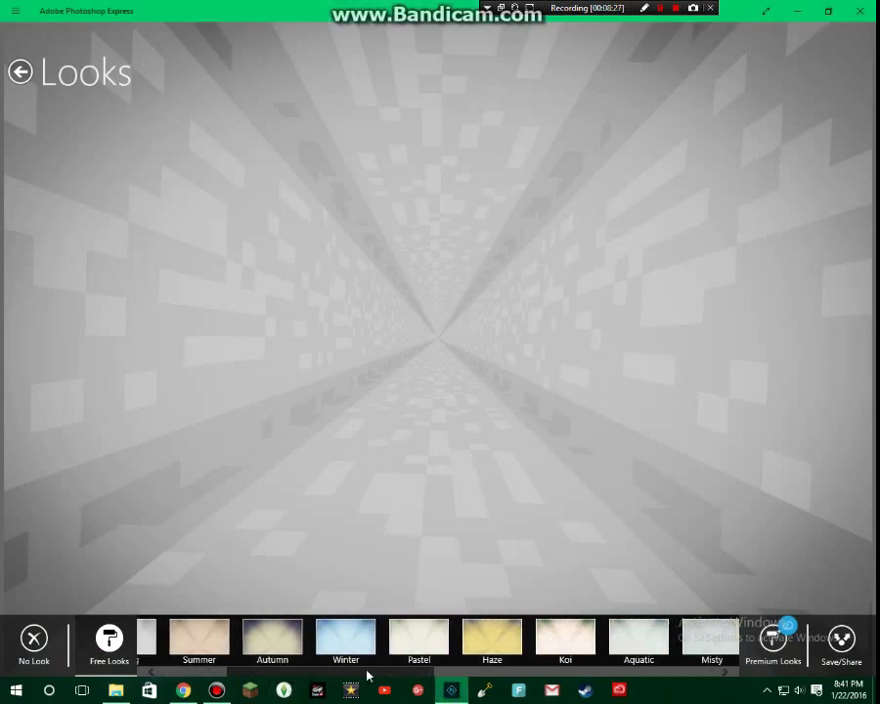
scroll(372, 670, down, 1)
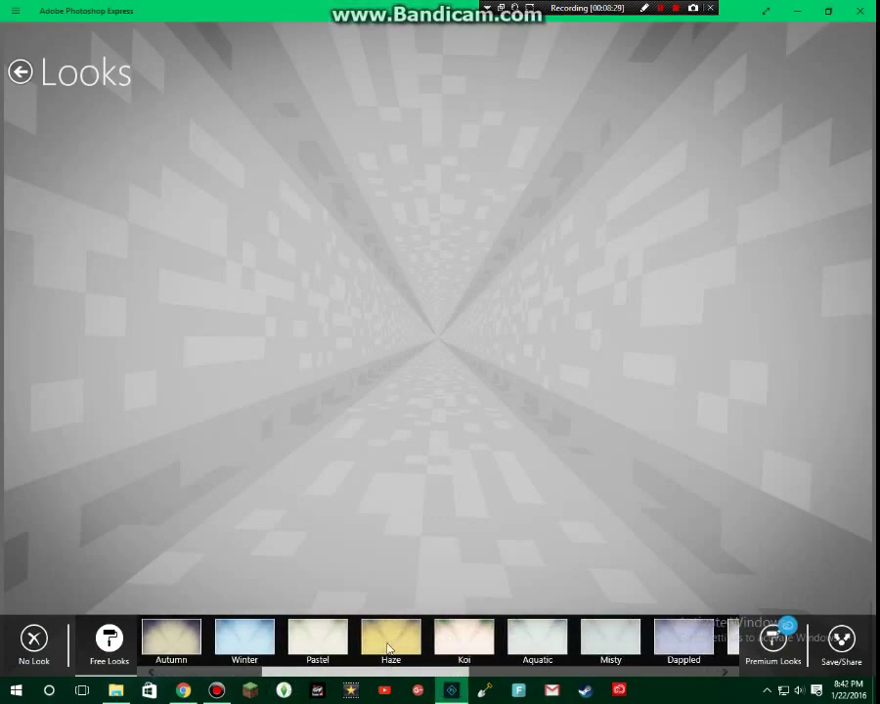
click(389, 640)
scroll(440, 671, down, 6)
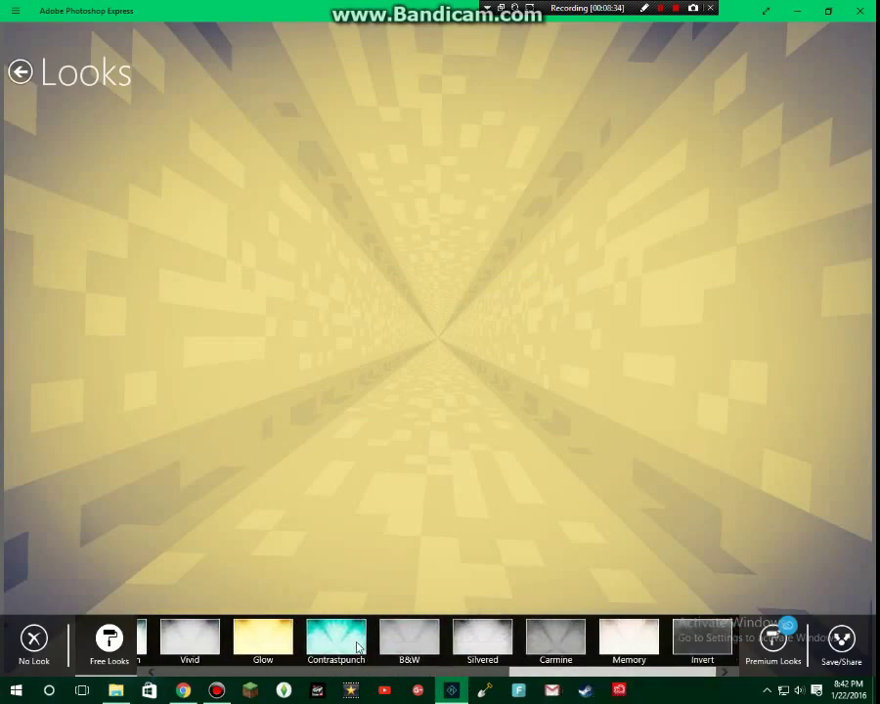
click(263, 640)
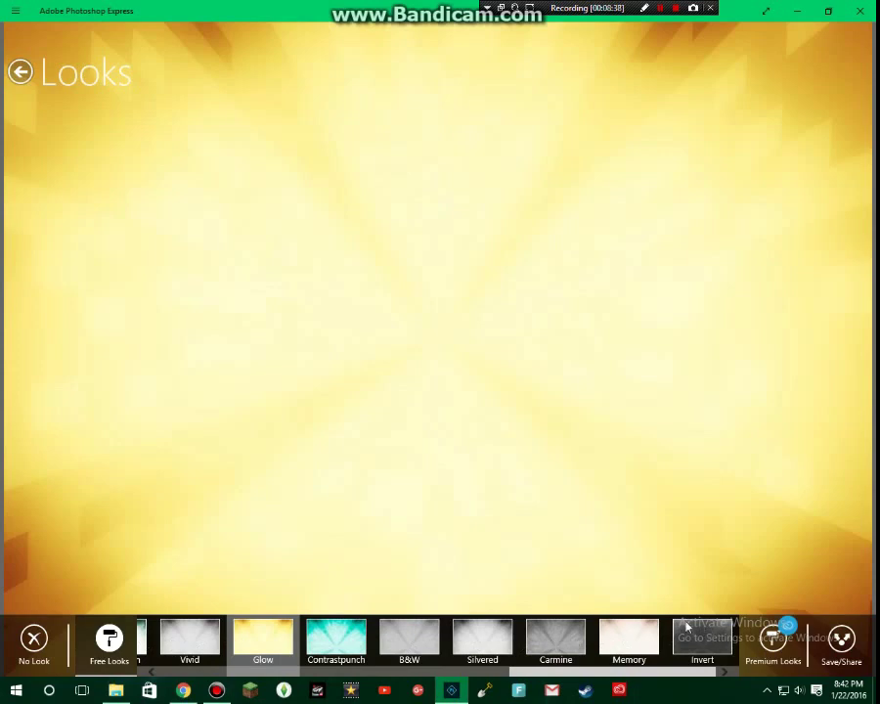
Preview the premium looks VintageII, WarmVintage, VignetteBlue, Twilight, TheBlues, Sepia1, Sepia and WhiteMist on the background image.
click(767, 638)
click(560, 642)
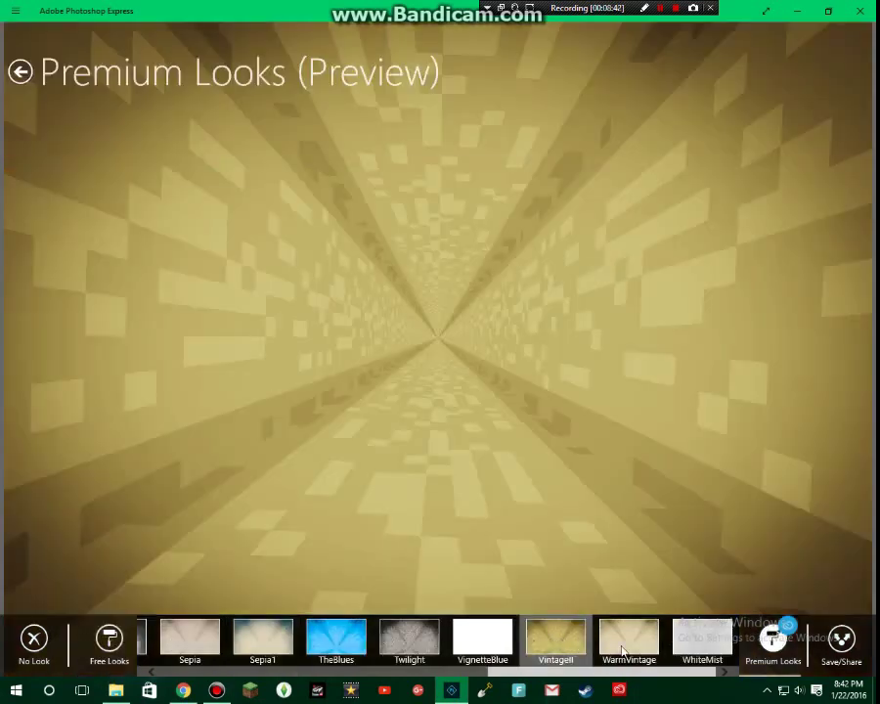
click(626, 650)
click(494, 650)
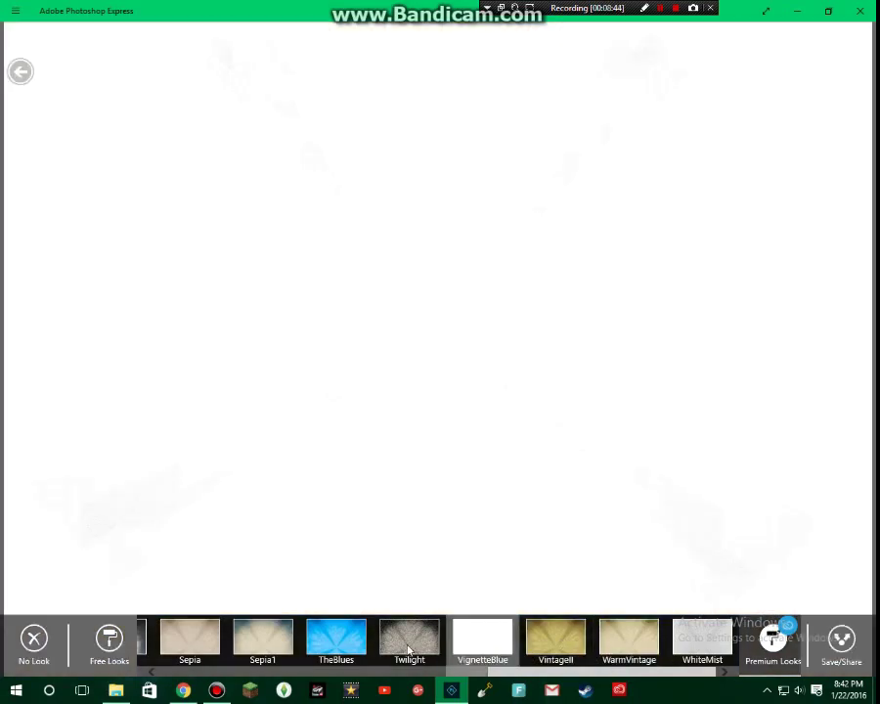
click(405, 650)
click(333, 647)
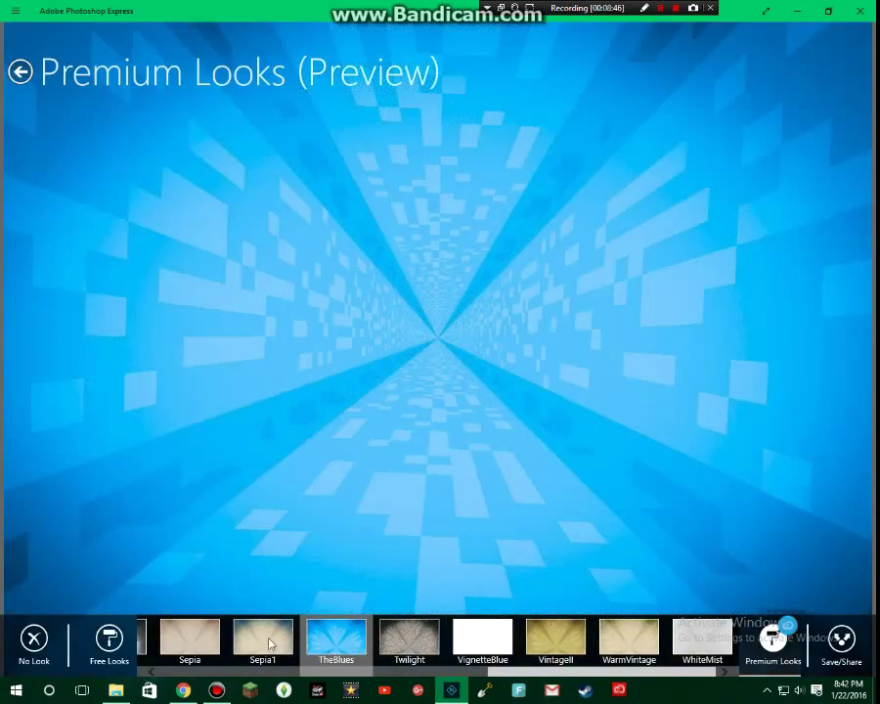
click(270, 641)
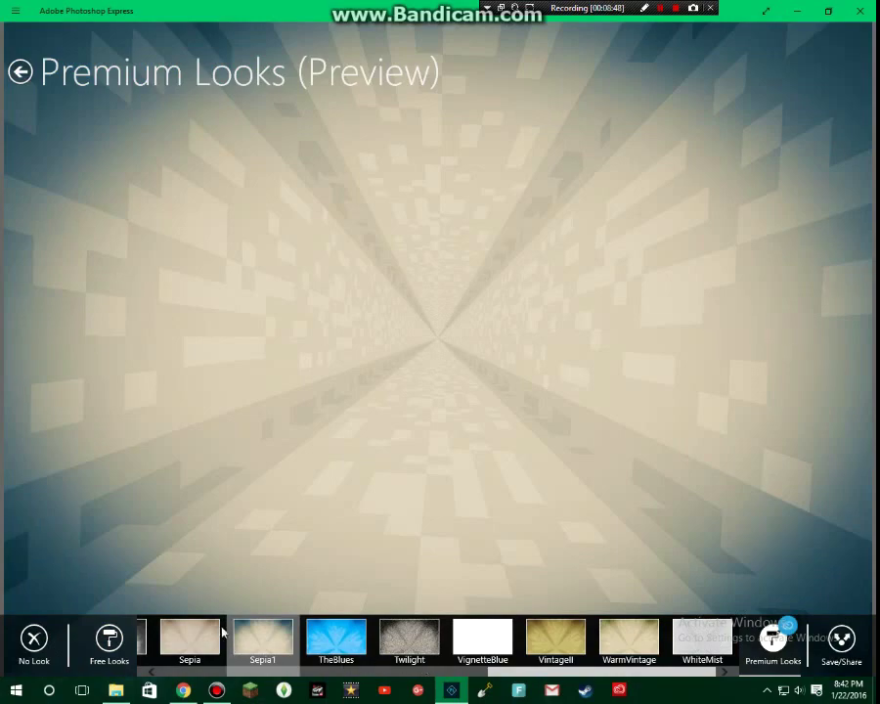
click(191, 640)
click(683, 640)
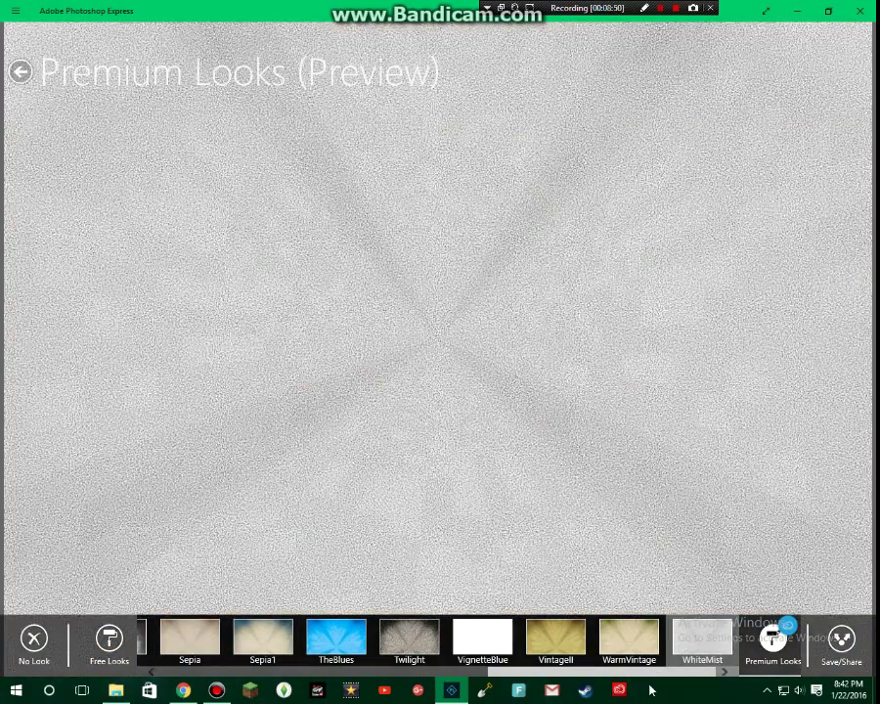
Preview the premium looks Infrared, HiContrastBW, Grain, Colorful, Classic, Cinematic, Bright and 60sTVGrab on the background image.
scroll(514, 675, left, 5)
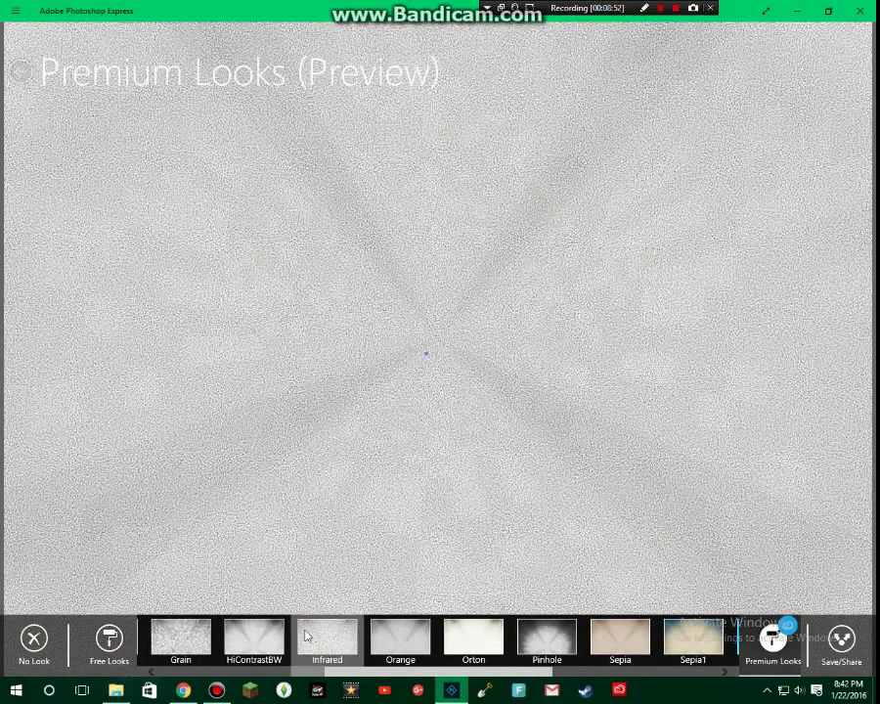
click(304, 633)
click(251, 641)
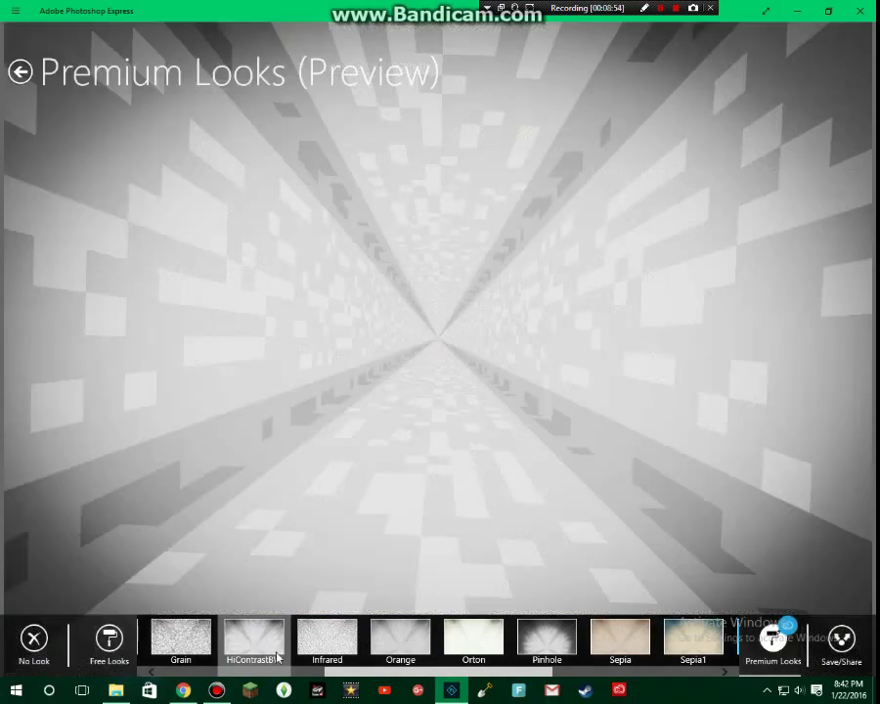
click(203, 643)
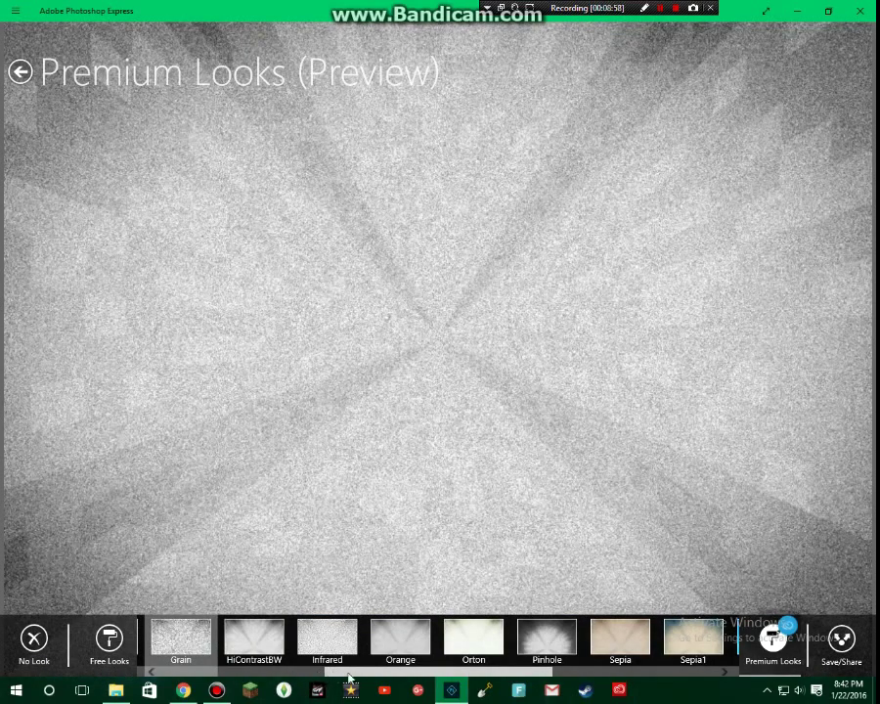
scroll(343, 671, left, 5)
click(406, 643)
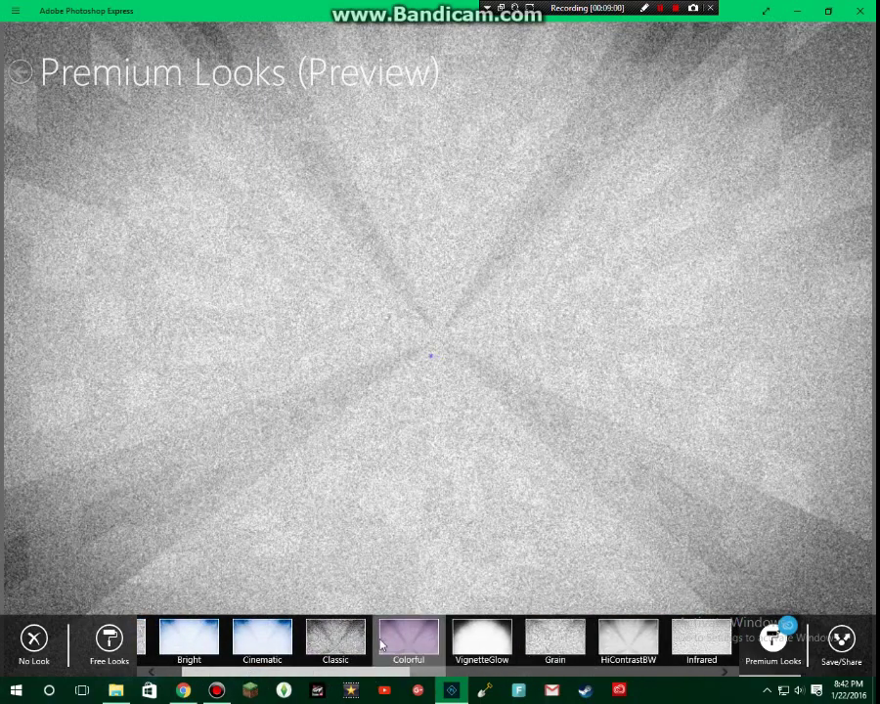
click(330, 643)
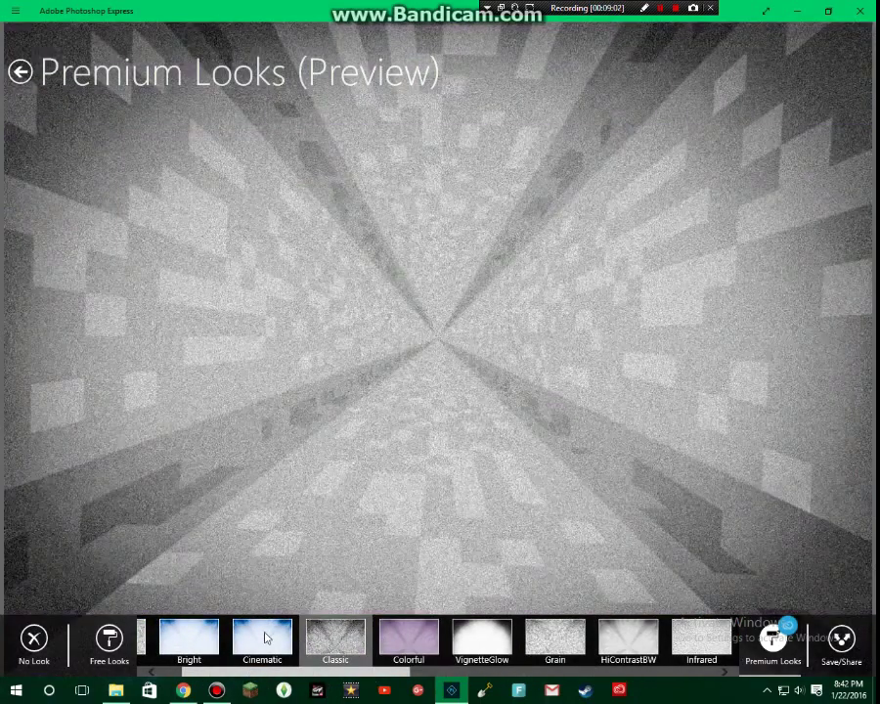
click(264, 637)
click(204, 638)
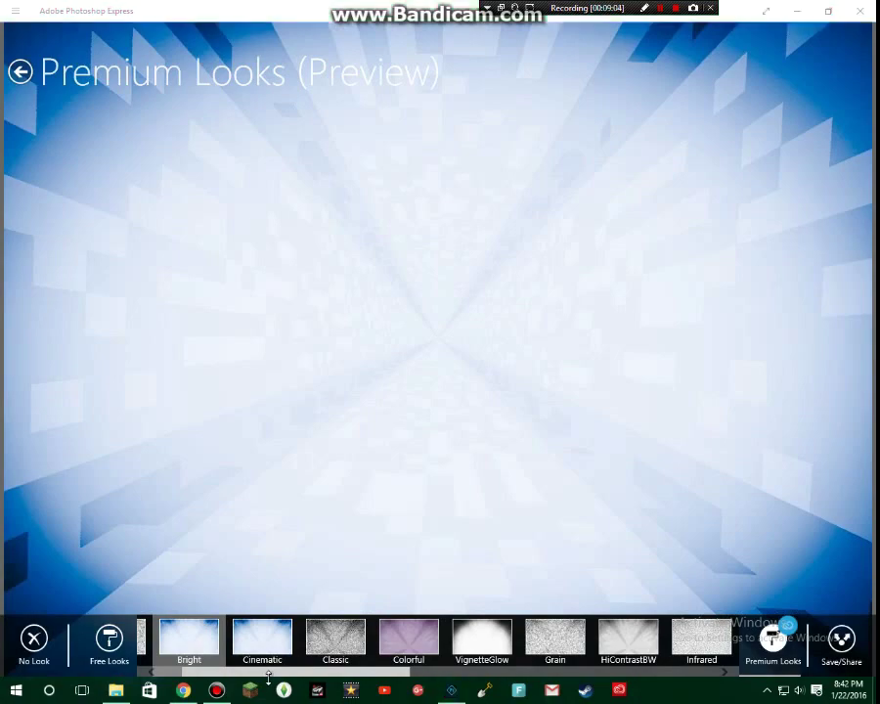
scroll(267, 674, left, 1)
click(178, 637)
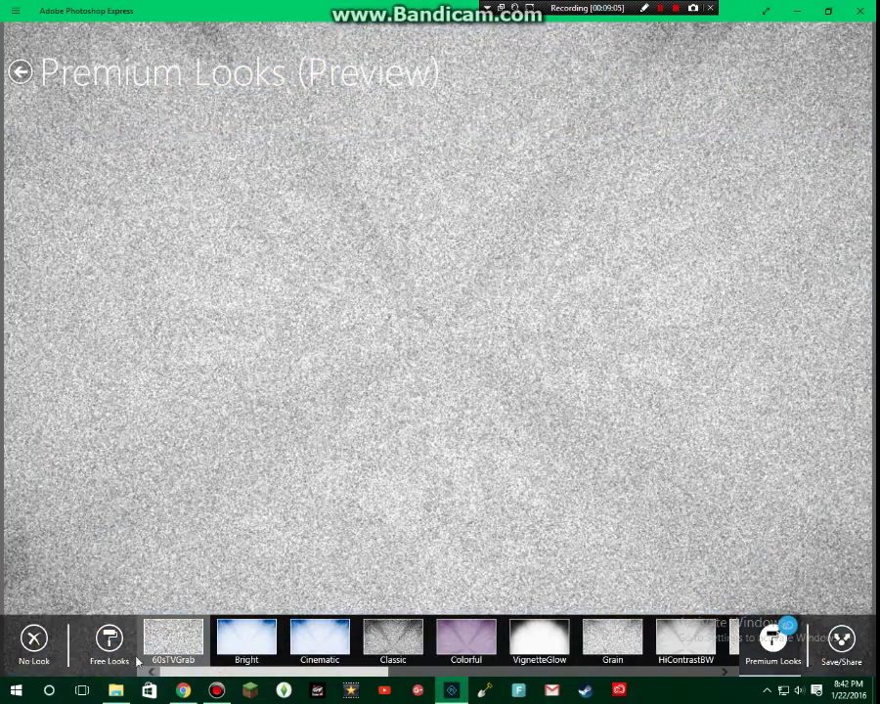
Return to the free looks, try Haze, and apply the Glow look to the background image.
click(110, 637)
click(673, 636)
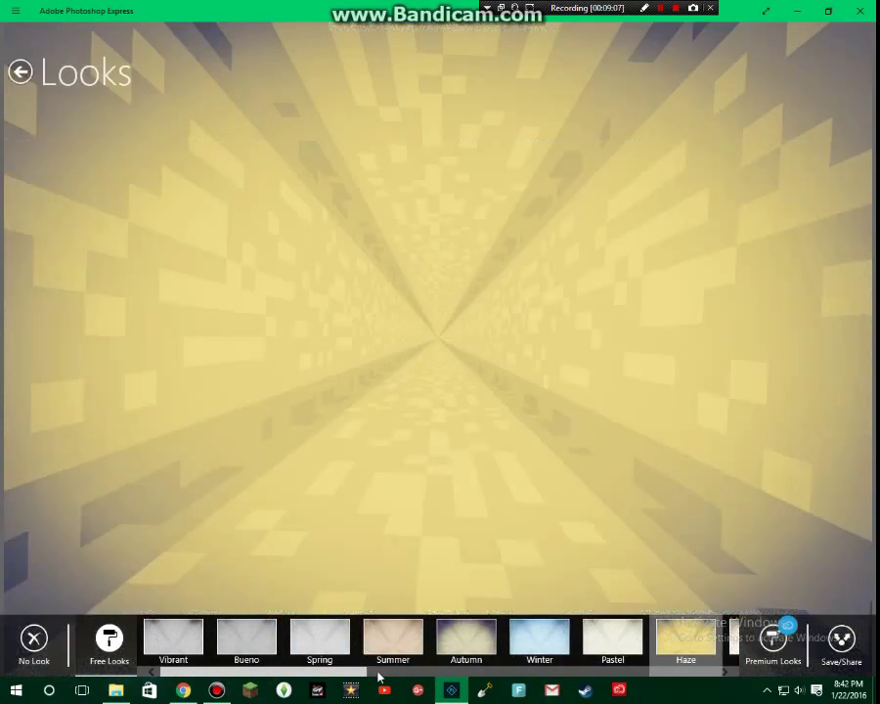
drag(348, 676, 673, 662)
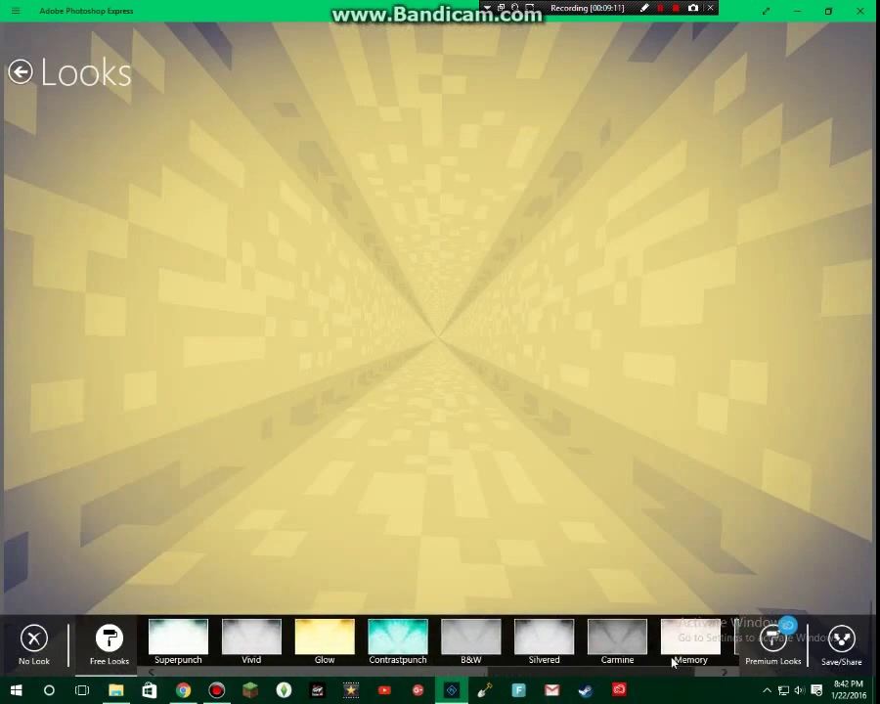
click(256, 649)
click(337, 649)
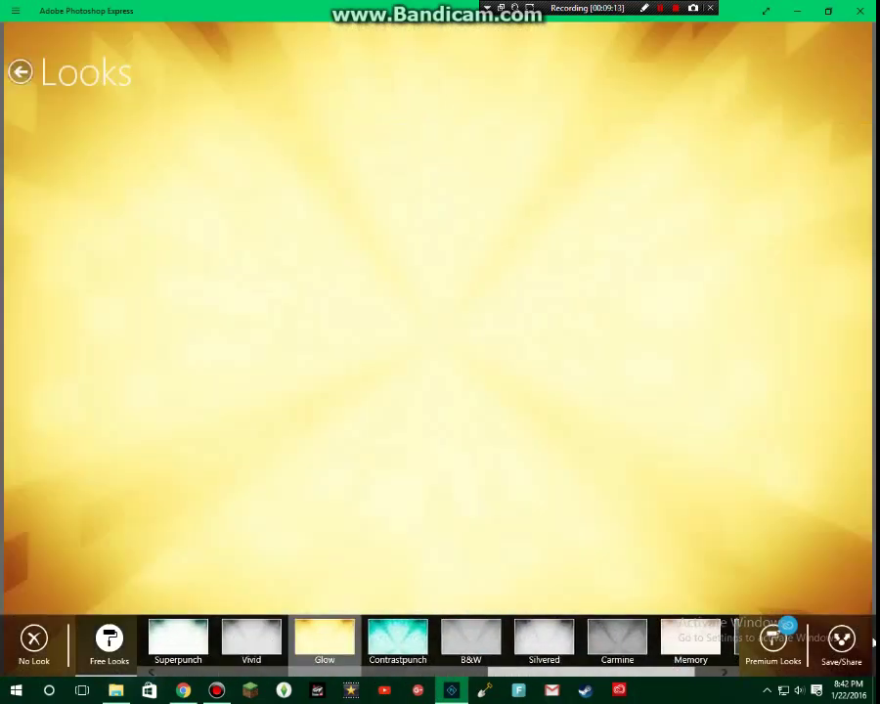
Save the edited image as 2016-01-22_16.15.54_edited_edited.jpg in the Minecraft screenshots folder, reached through its shortcut in Documents.
click(841, 640)
click(809, 596)
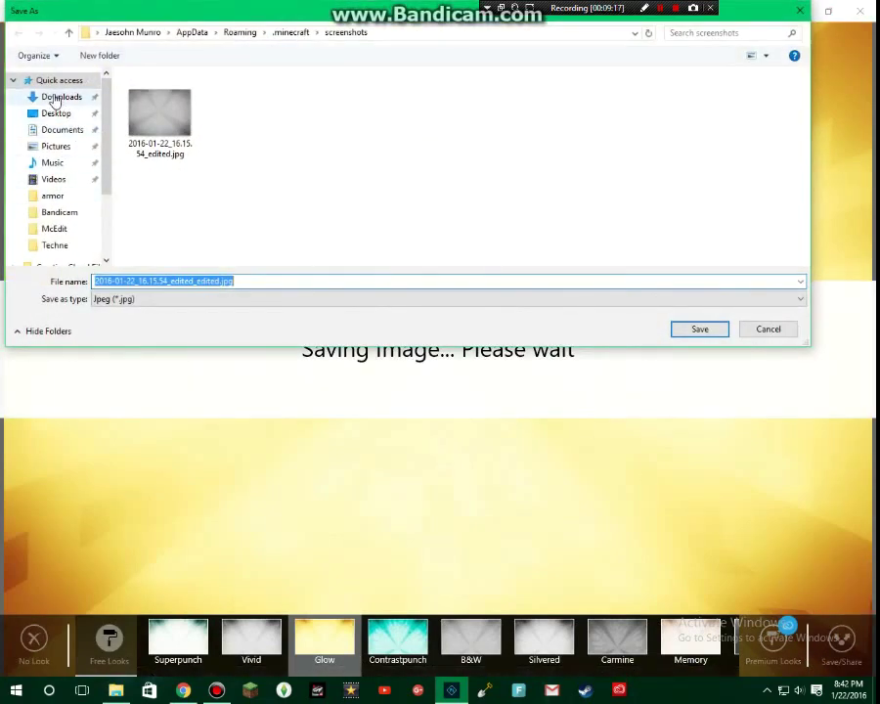
click(54, 98)
click(65, 131)
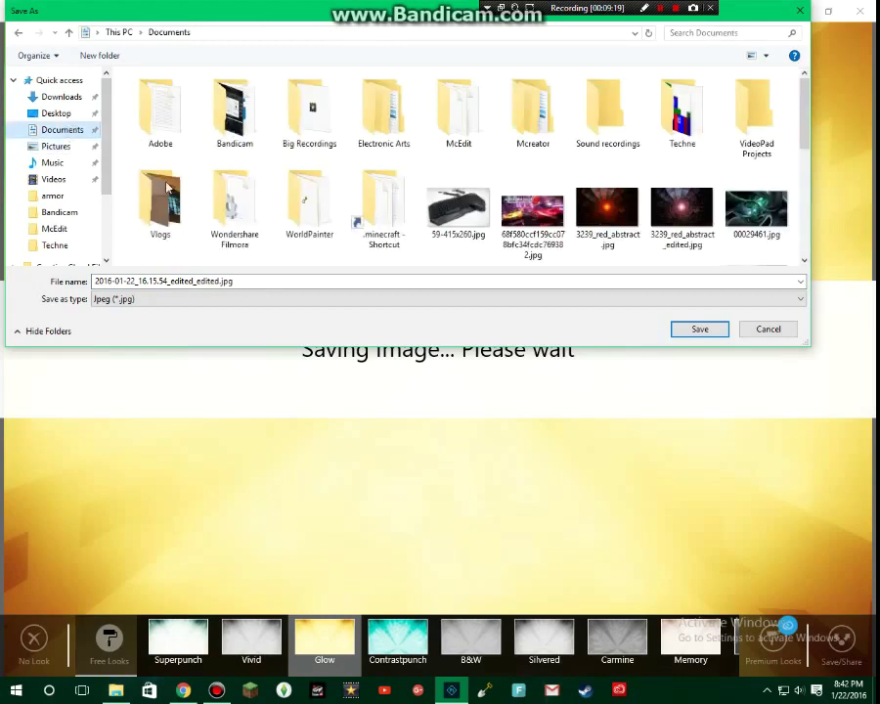
scroll(166, 186, down, 5)
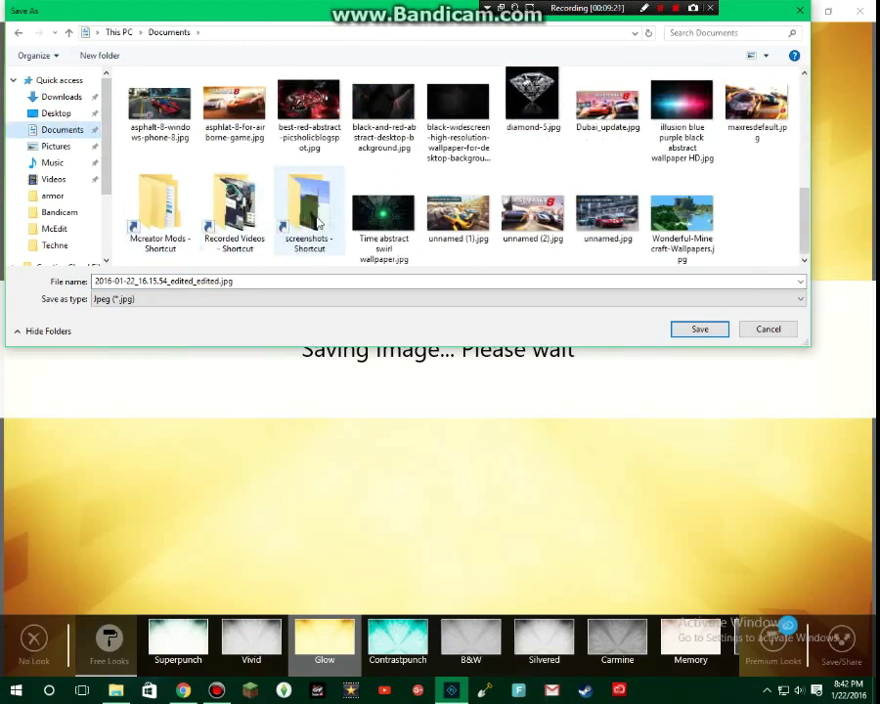
double_click(319, 223)
click(700, 328)
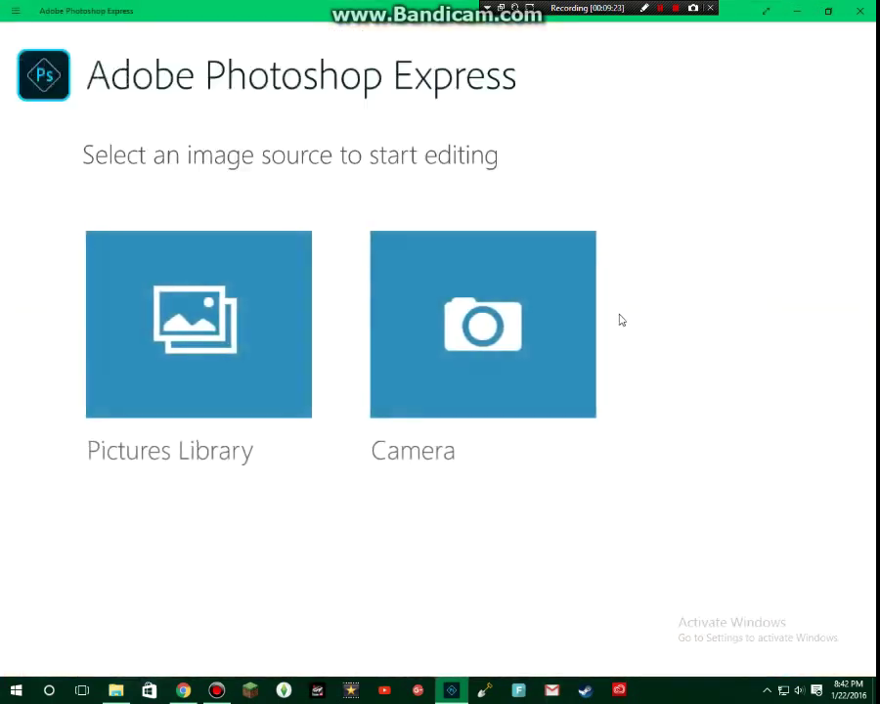
View the saved 2016-01-22_16.15.54_edited_edited.jpg from the screenshots folder in File Explorer, and close the image and folder windows.
key(alt+Tab)
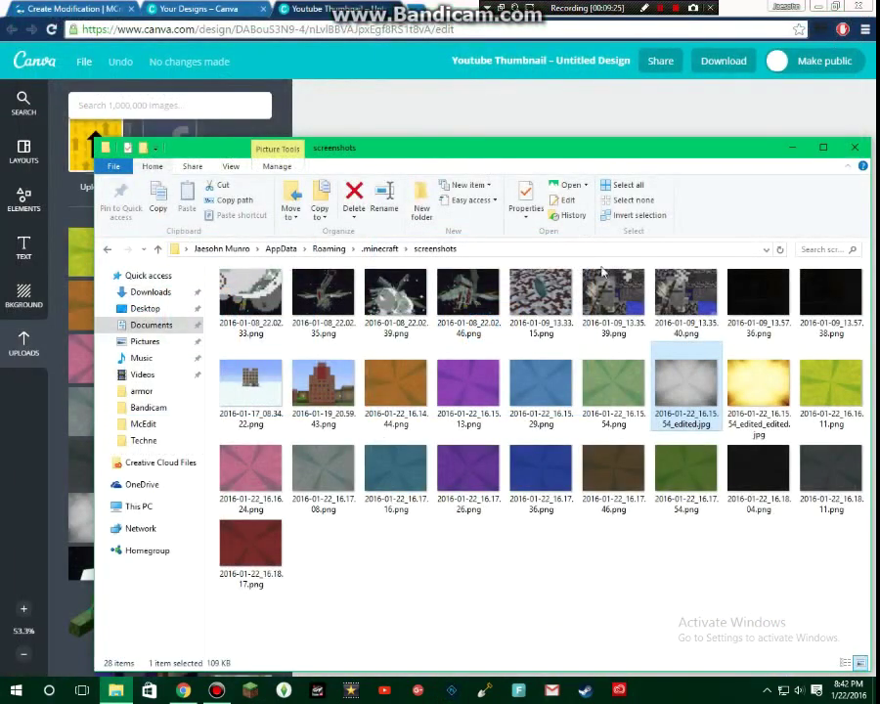
click(747, 384)
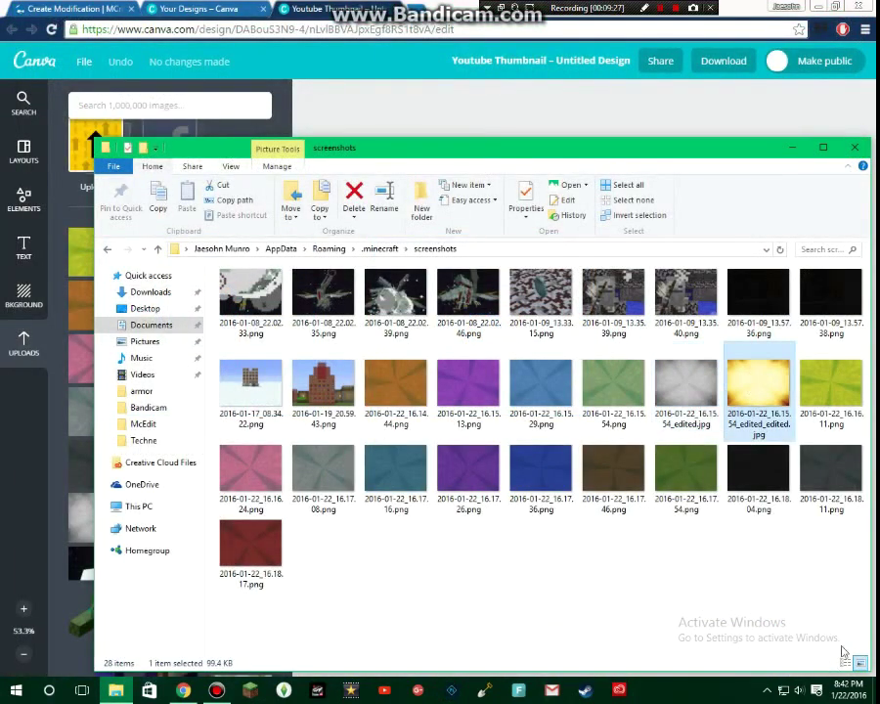
double_click(770, 397)
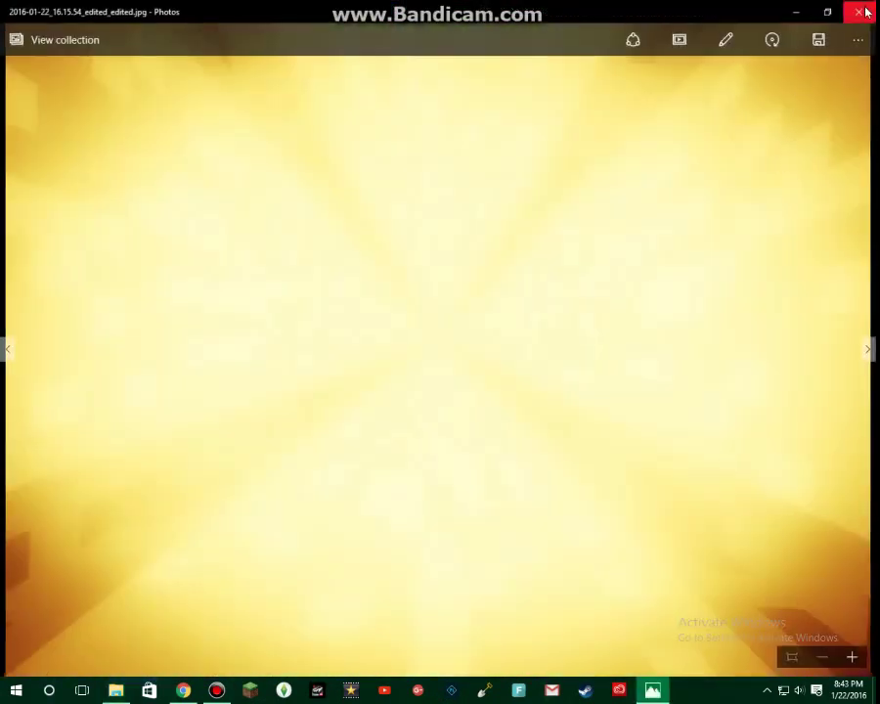
click(858, 10)
click(854, 147)
Upload 2016-01-22_16.15.54_edited_edited.jpg from the Minecraft screenshots folder to the Canva uploads.
click(169, 105)
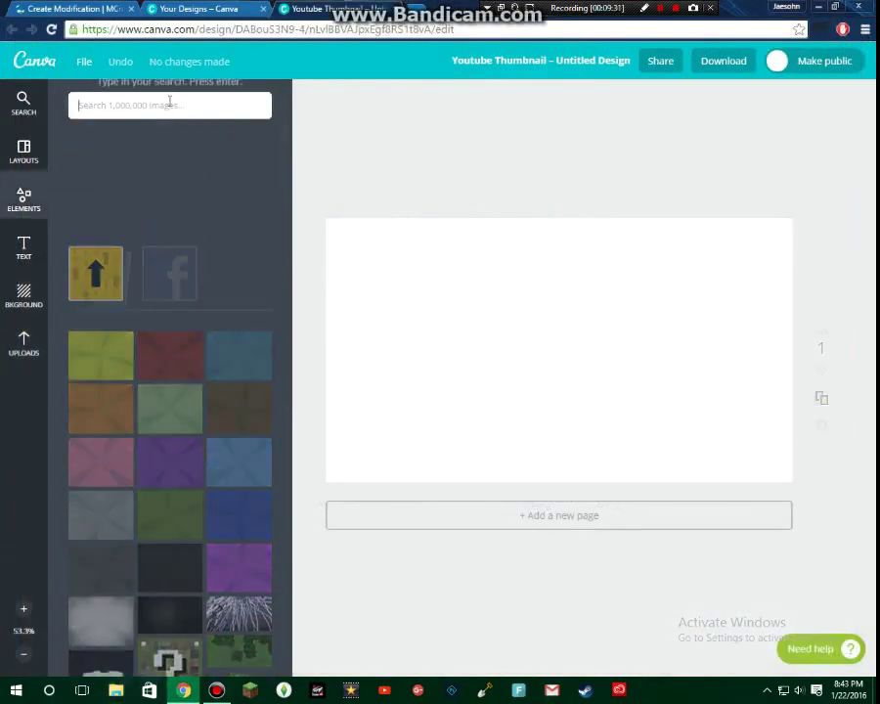
click(27, 339)
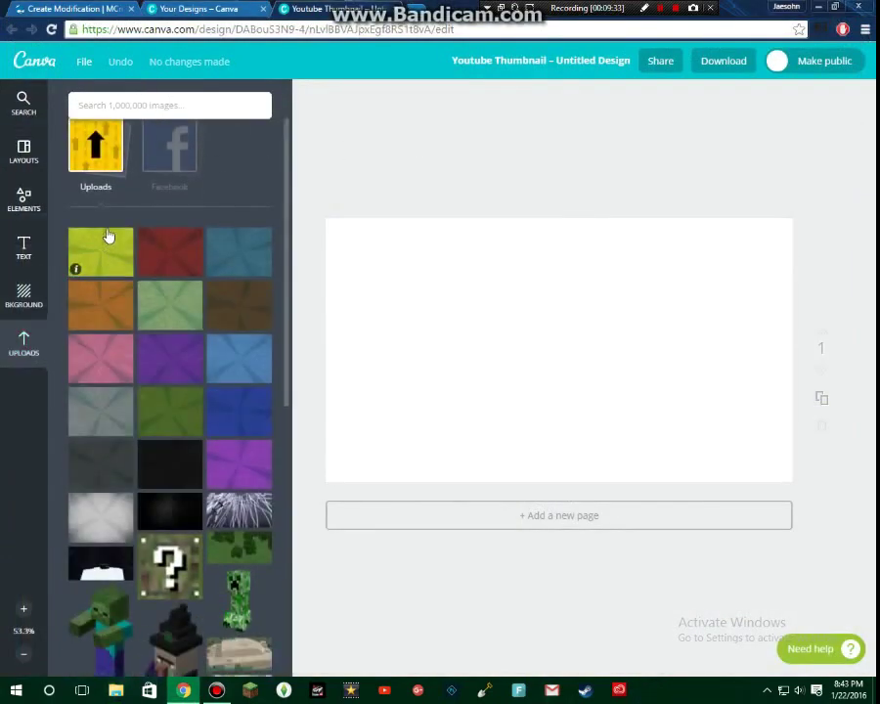
click(156, 151)
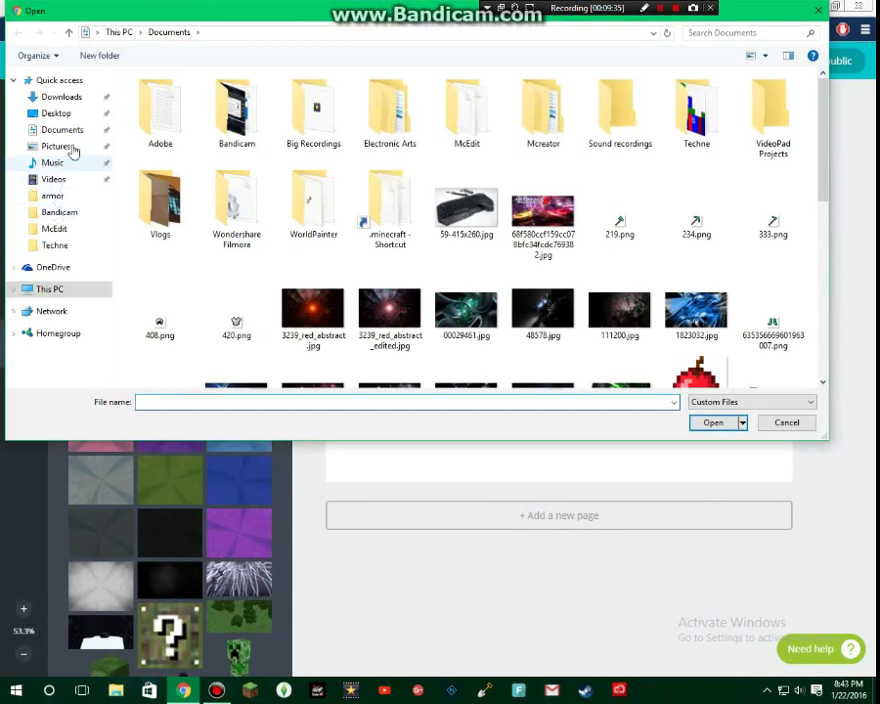
scroll(244, 195, down, 10)
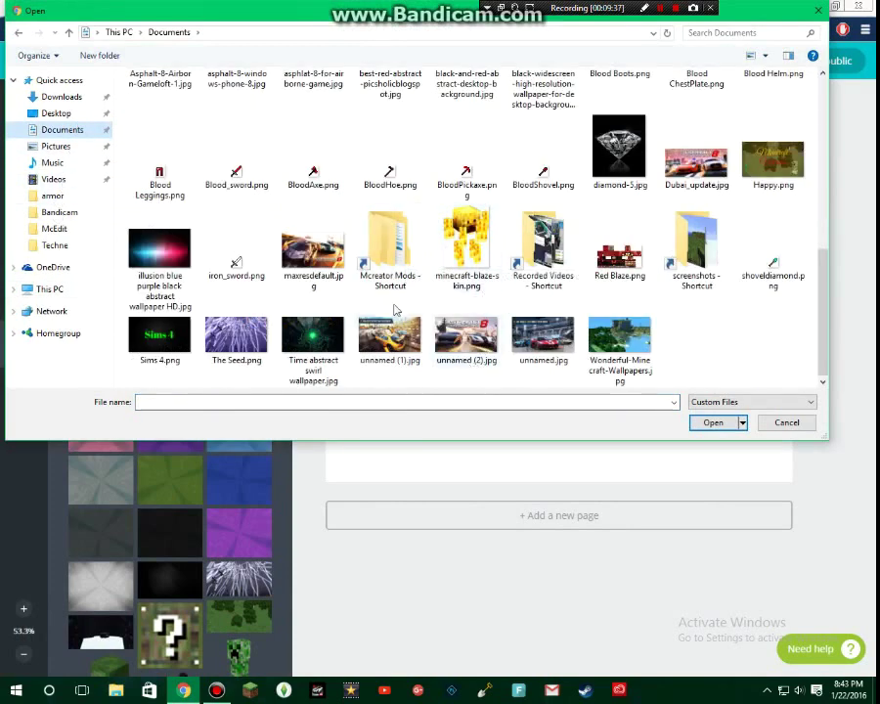
scroll(372, 267, up, 6)
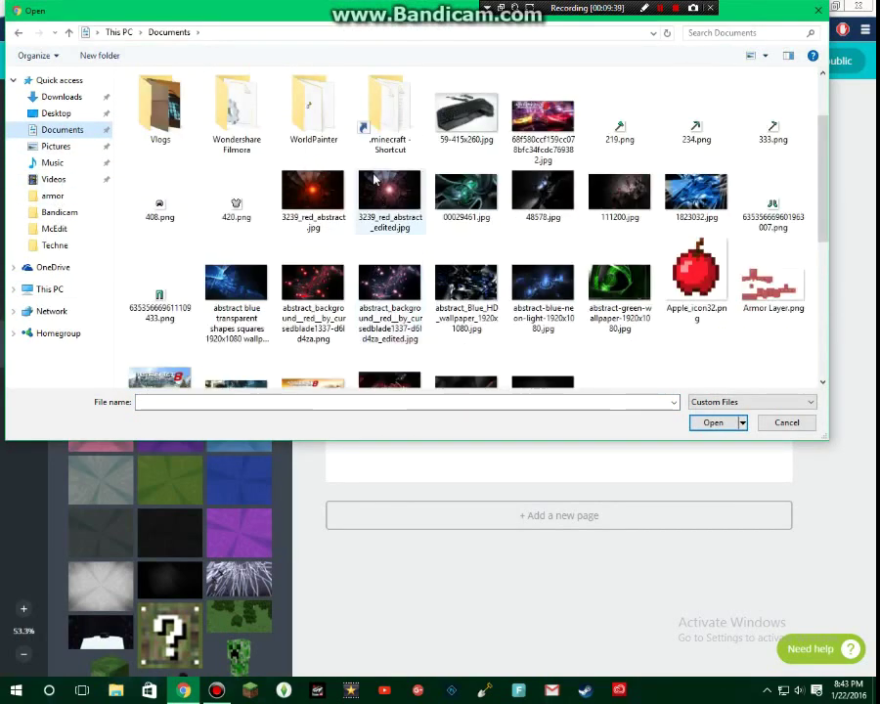
scroll(391, 148, up, 2)
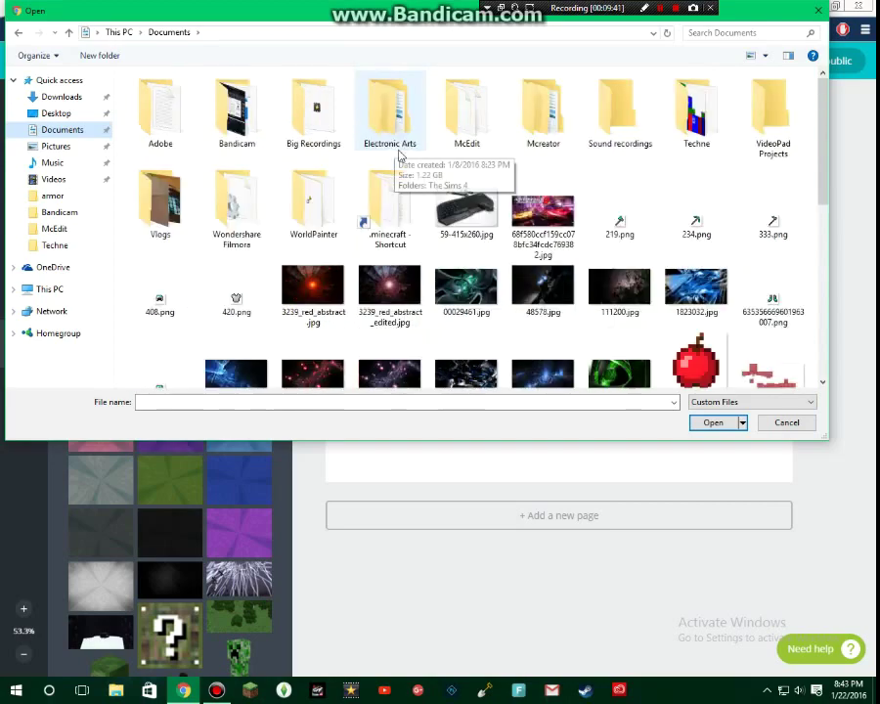
scroll(399, 158, down, 8)
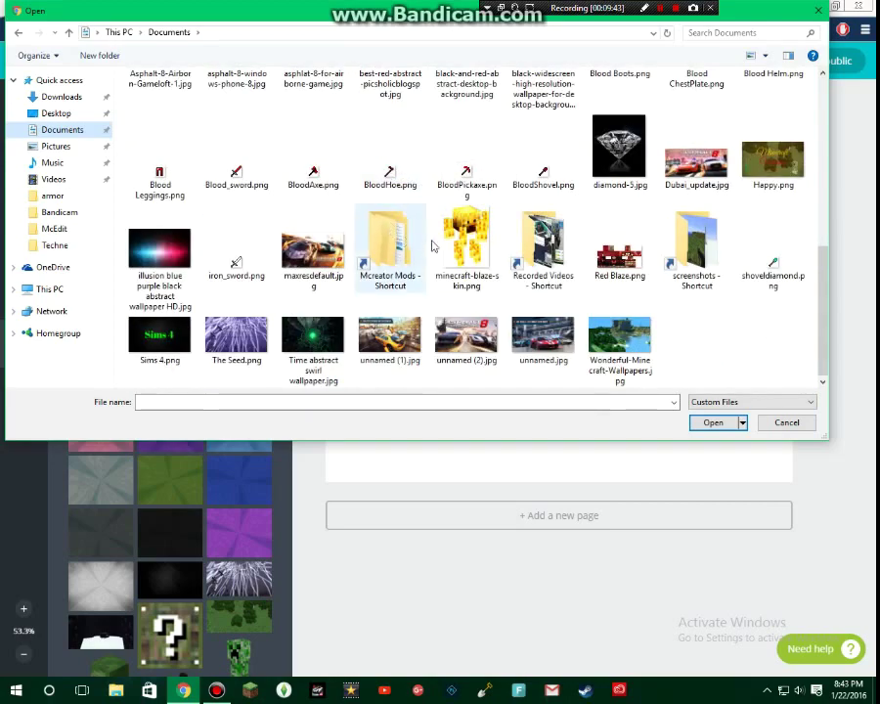
double_click(696, 244)
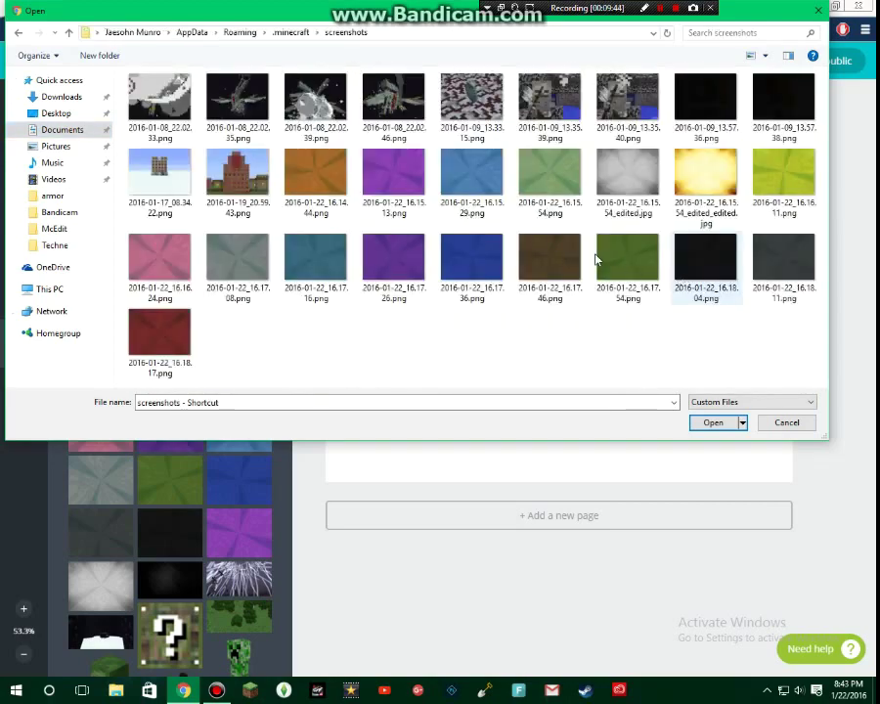
double_click(690, 184)
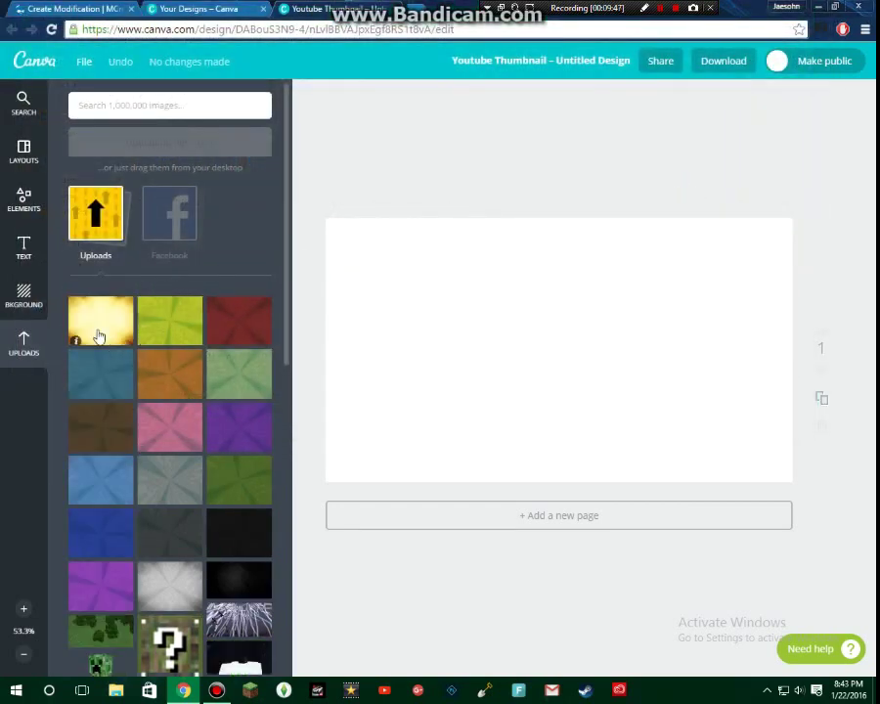
Place the uploaded yellow glow image on the thumbnail page and enlarge and position it to cover the whole page.
drag(98, 330, 479, 382)
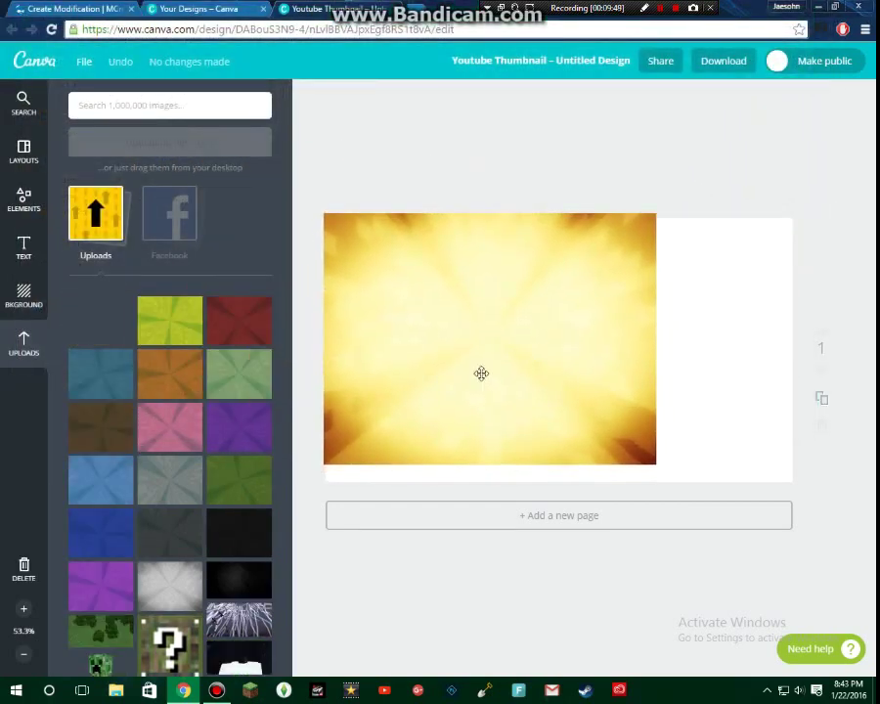
click(481, 374)
drag(654, 470, 872, 657)
drag(590, 380, 576, 355)
Replace the yellow glow image with the uploaded dark red image, enlarged and positioned to cover the whole page.
click(251, 317)
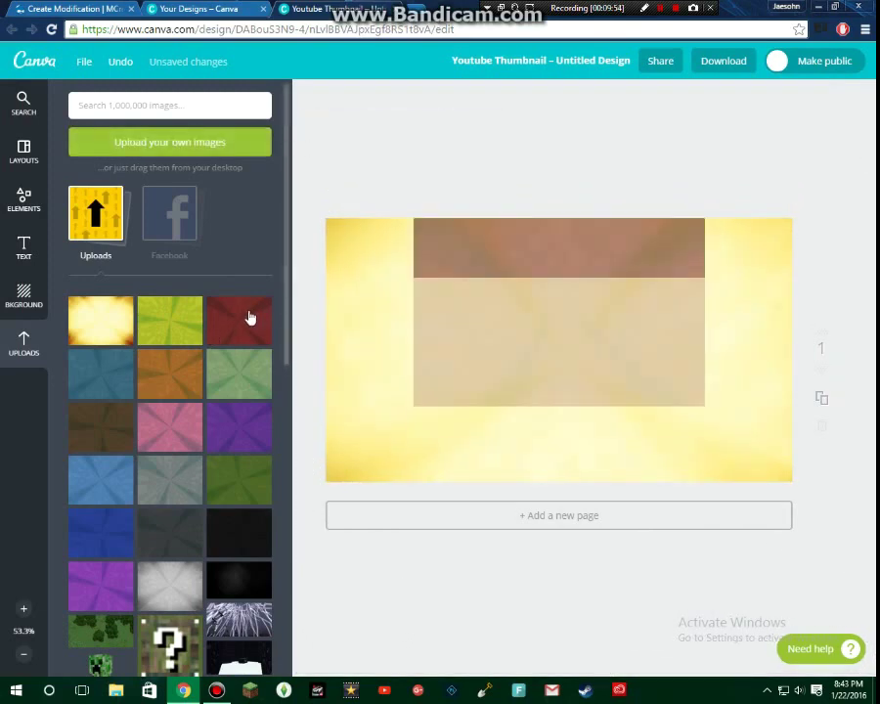
drag(500, 342, 396, 332)
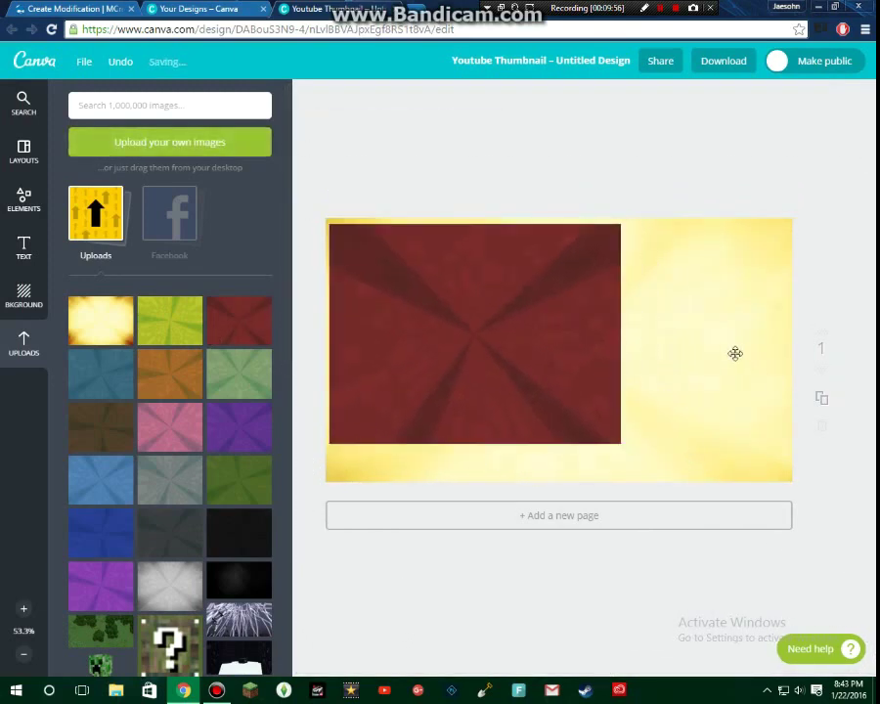
click(695, 331)
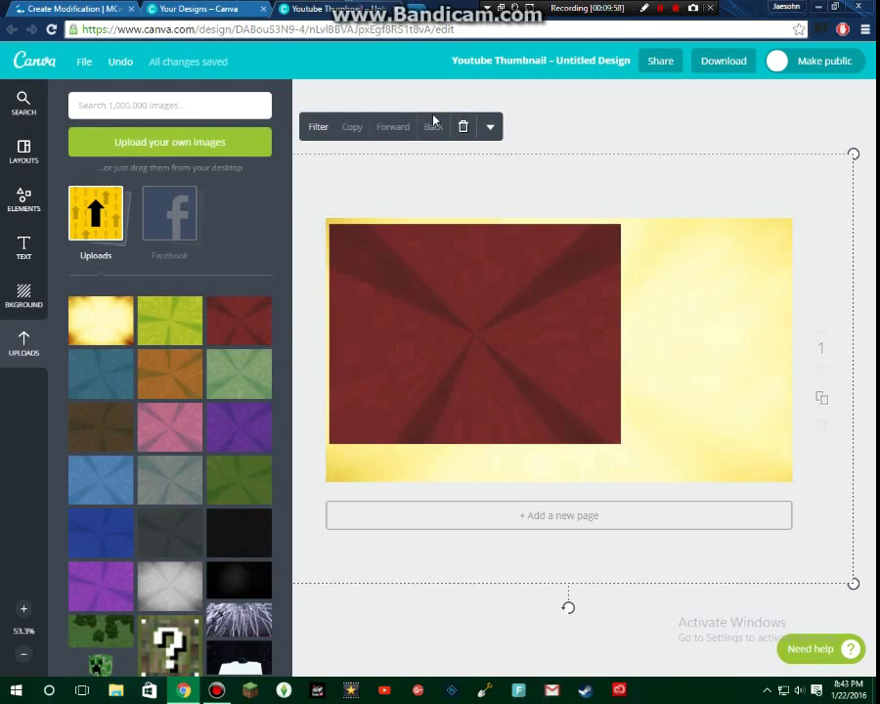
click(465, 128)
mouse_move(475, 299)
mouse_down()
mouse_move(467, 285)
mouse_move(469, 293)
mouse_up()
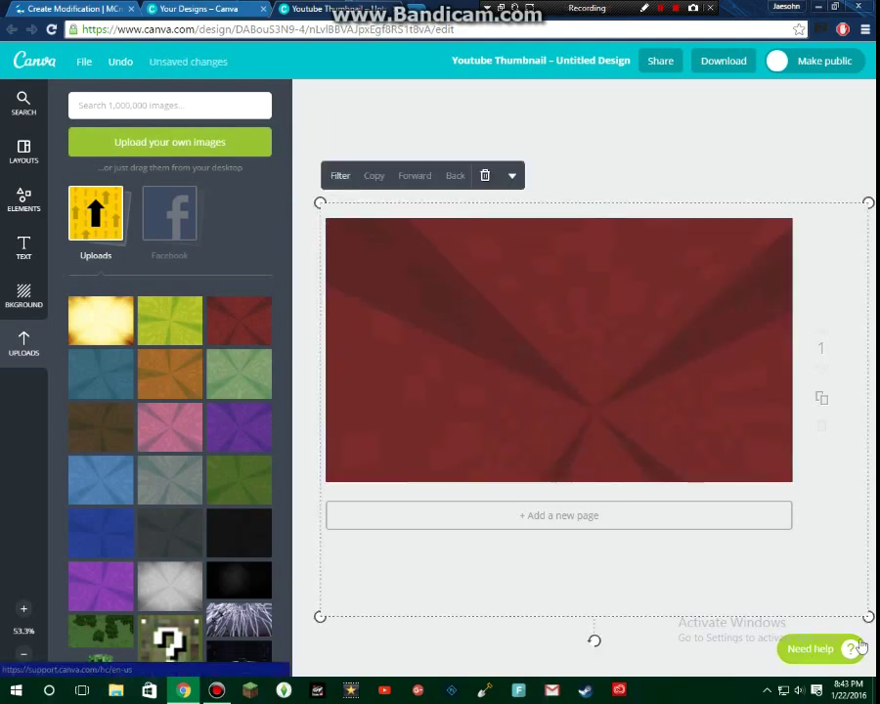
drag(678, 420, 629, 366)
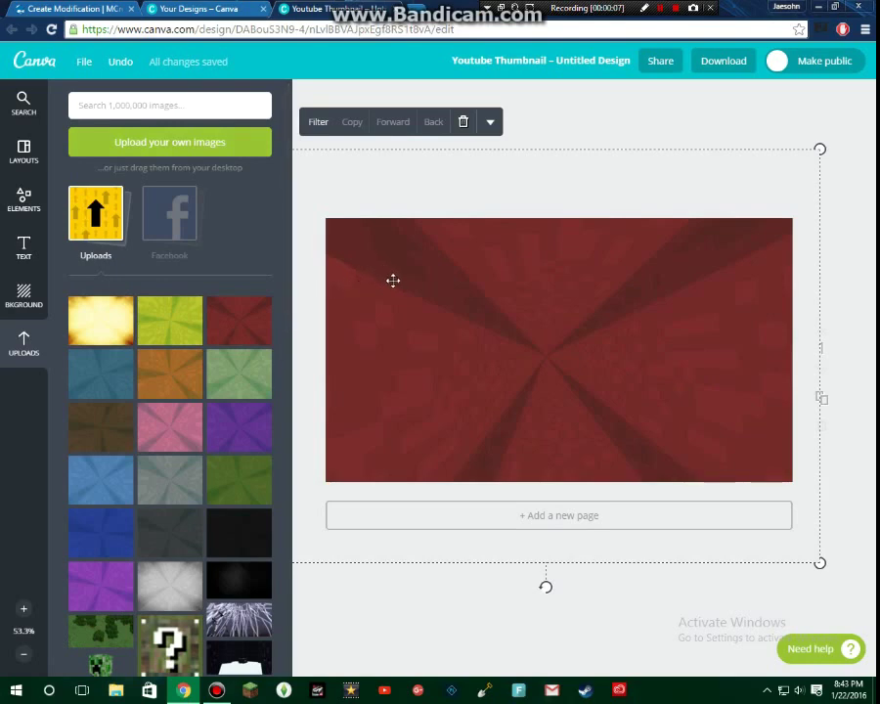
Add the "The New You" text design with double lines and change its wording to "Blood Essence".
click(13, 248)
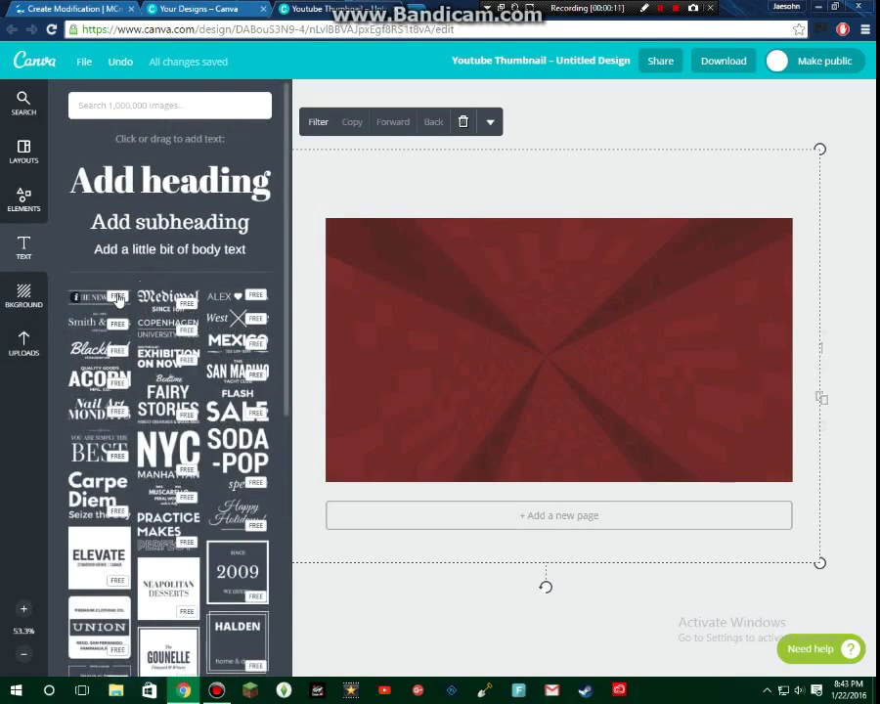
click(117, 298)
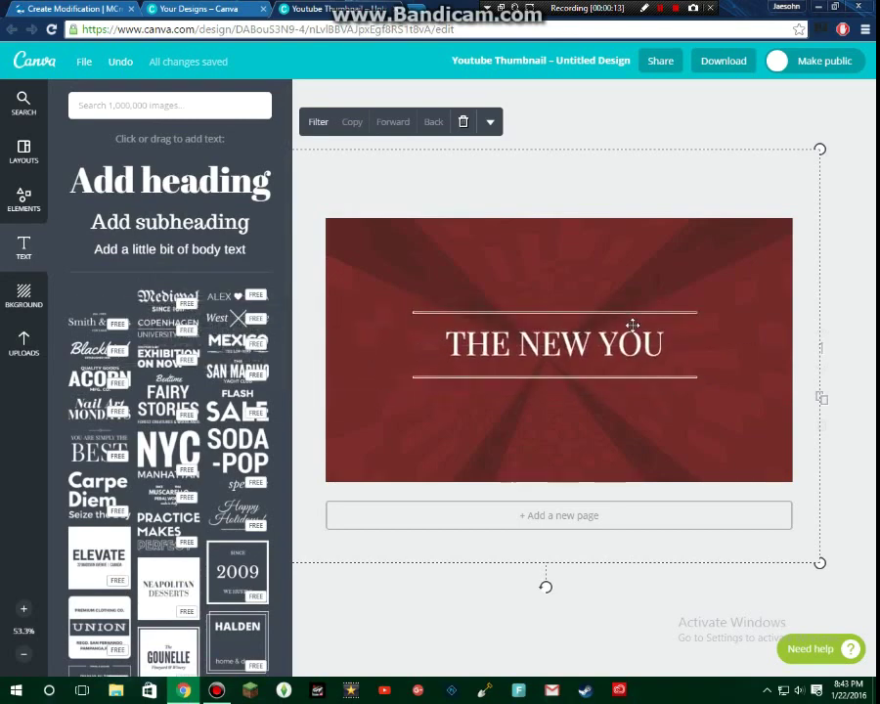
click(632, 352)
key(BackSpace)
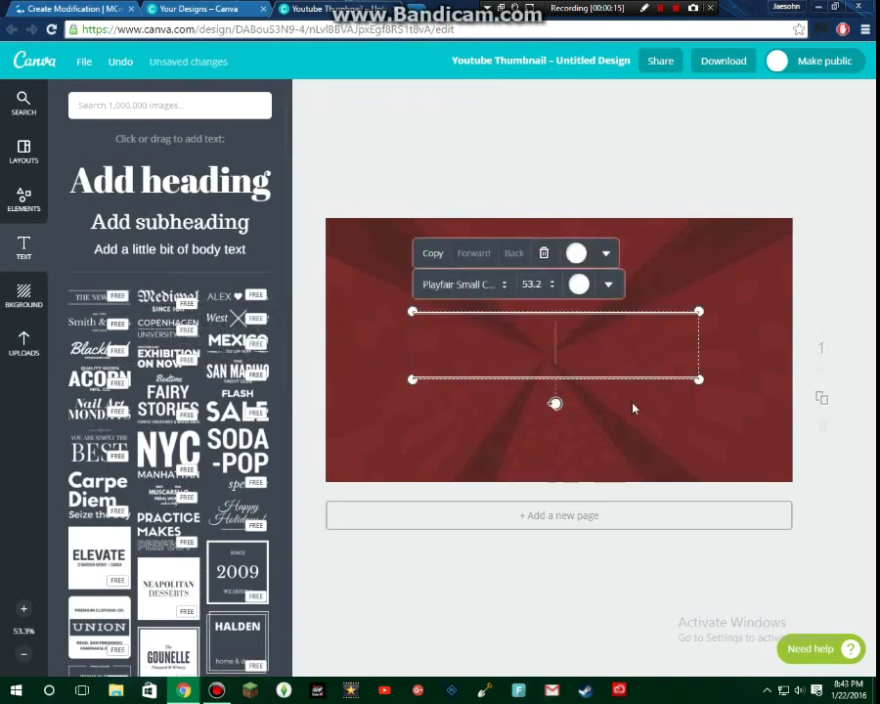
text(Bl)
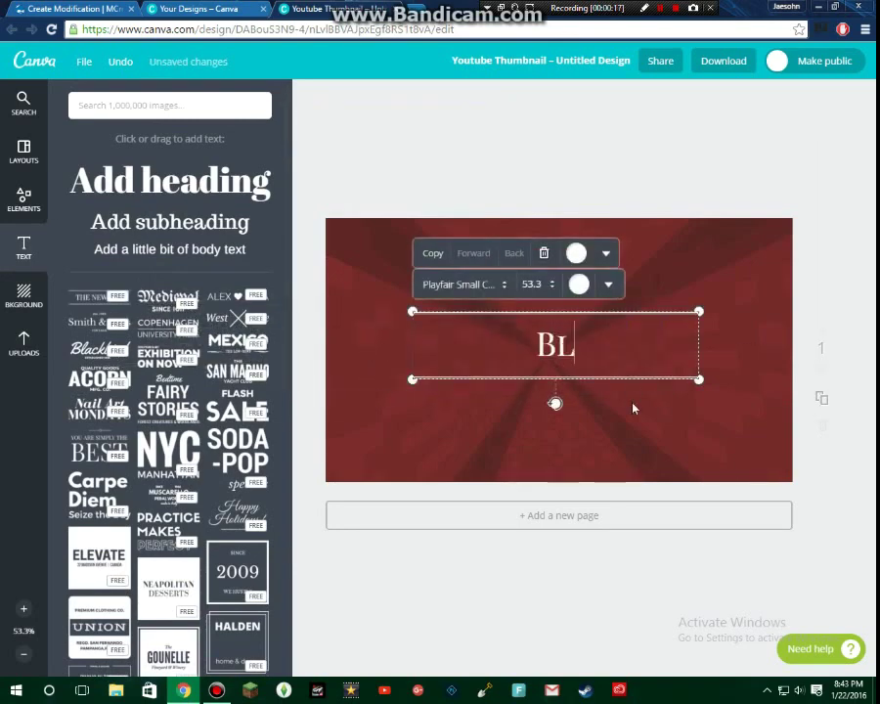
text(ood )
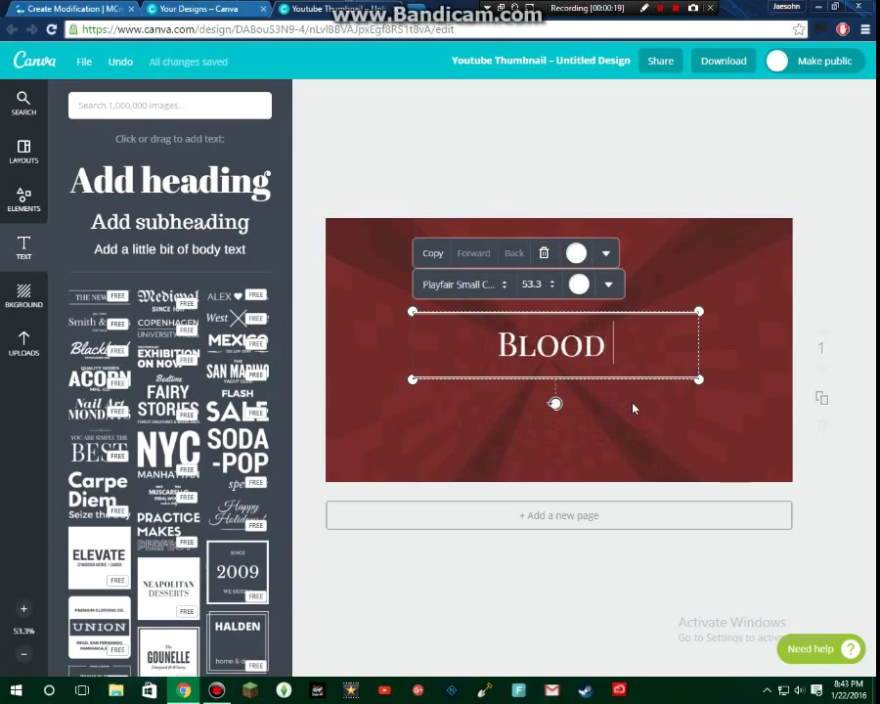
text(Essen)
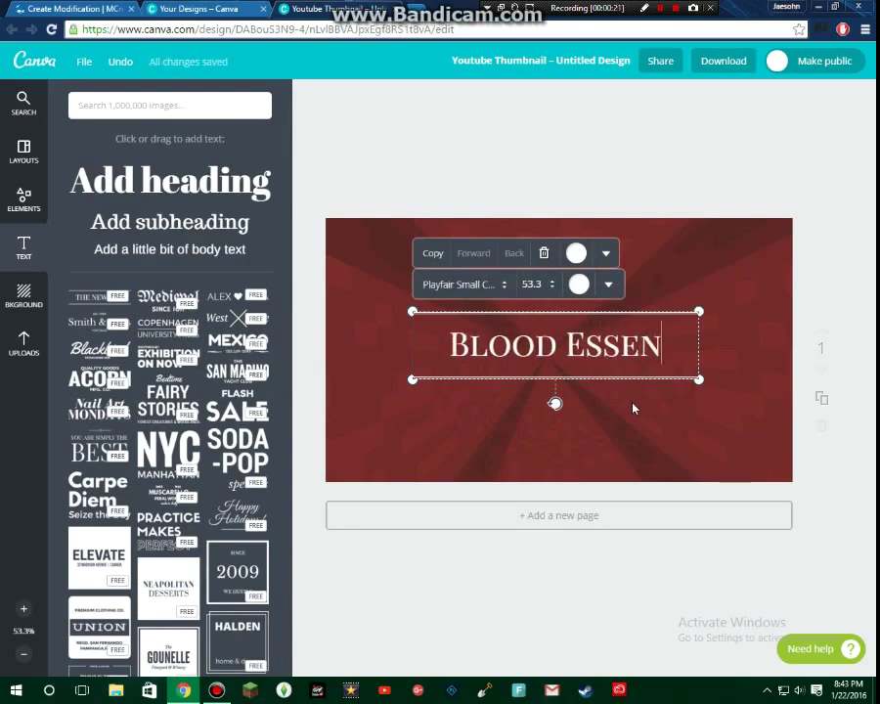
text(ce)
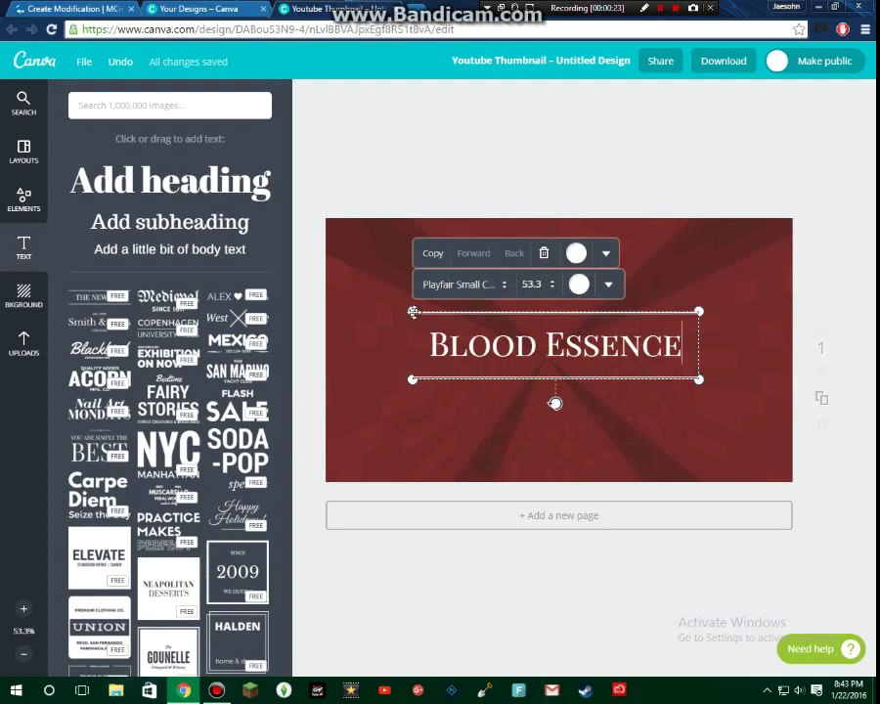
Enlarge the Blood Essence title and center it on the thumbnail.
drag(411, 311, 344, 294)
drag(508, 362, 646, 384)
click(587, 423)
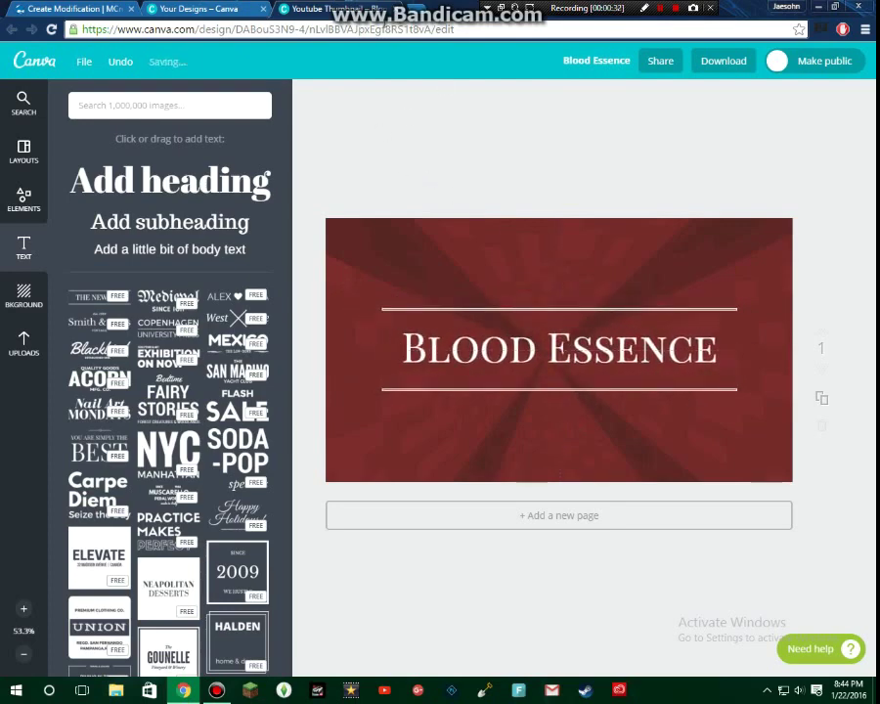
Download the thumbnail as a high-quality PNG image and close the design.
click(712, 64)
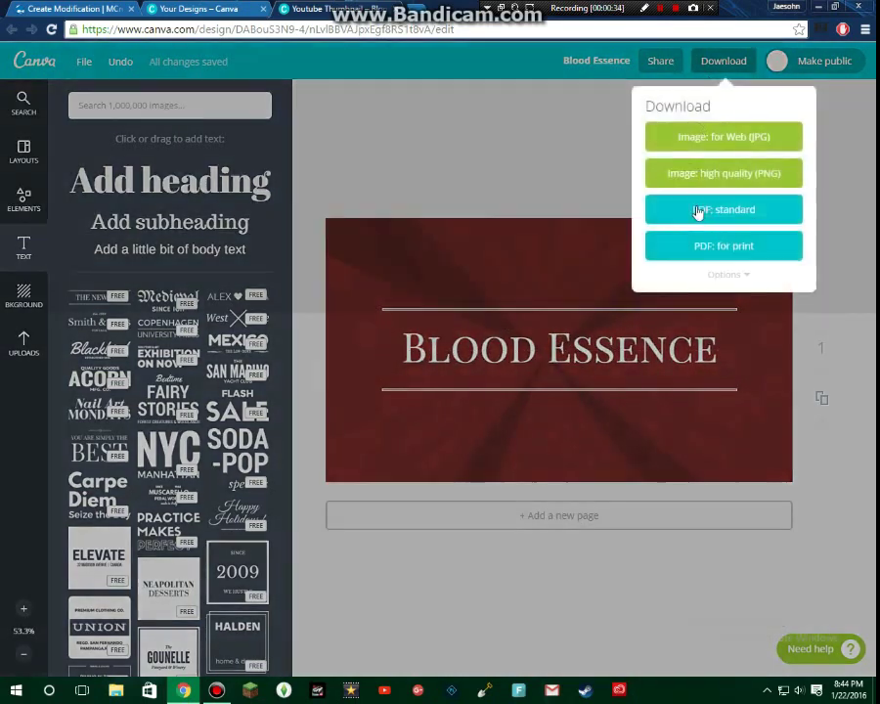
click(704, 182)
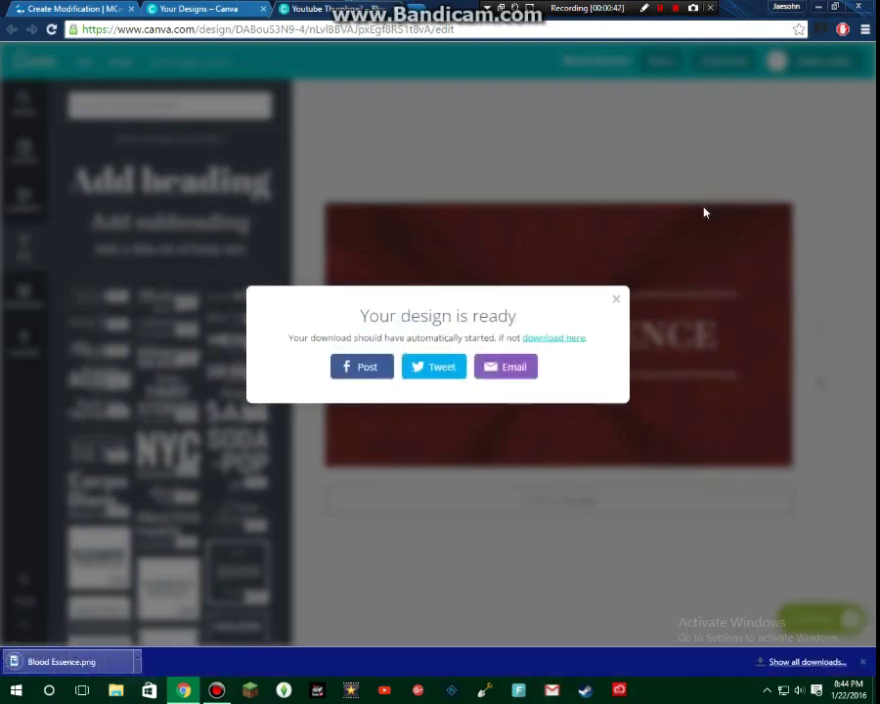
click(616, 298)
click(273, 13)
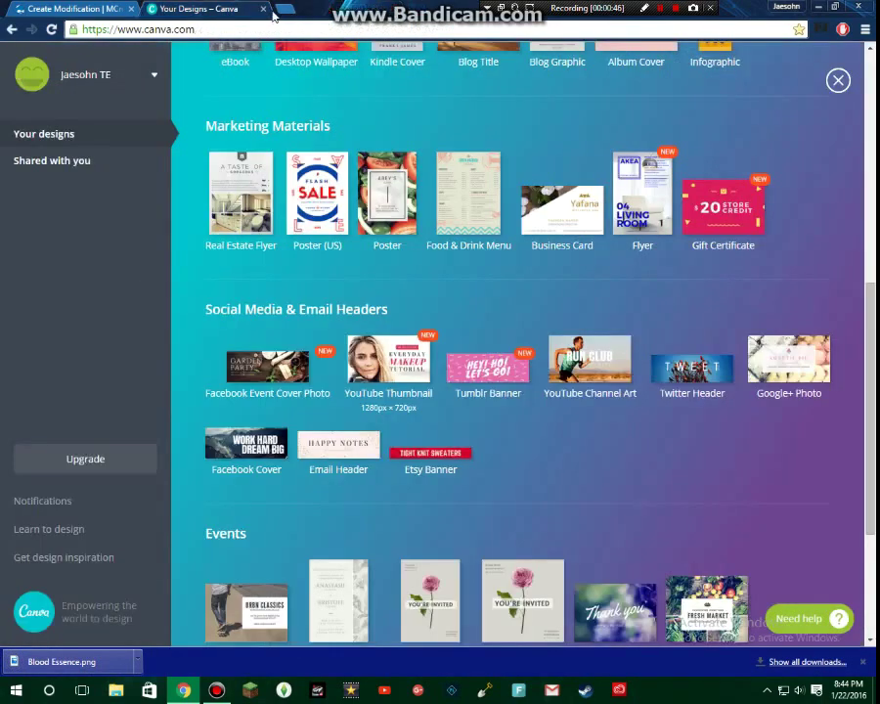
Switch to the MCreator modification form, upload Blood Essence.png as the mod's image, and submit the modification.
click(102, 9)
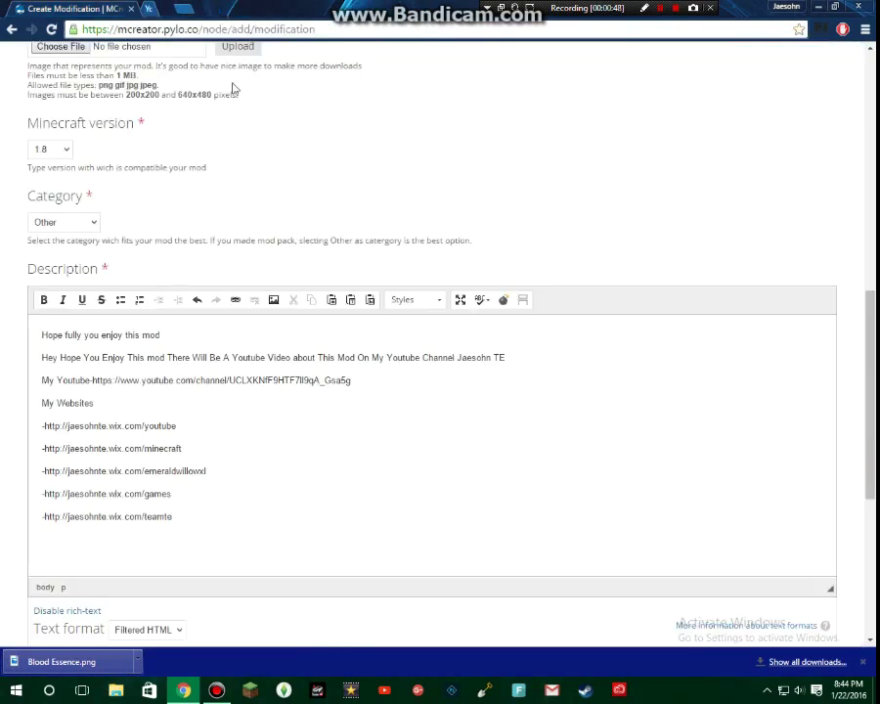
scroll(80, 583, up, 3)
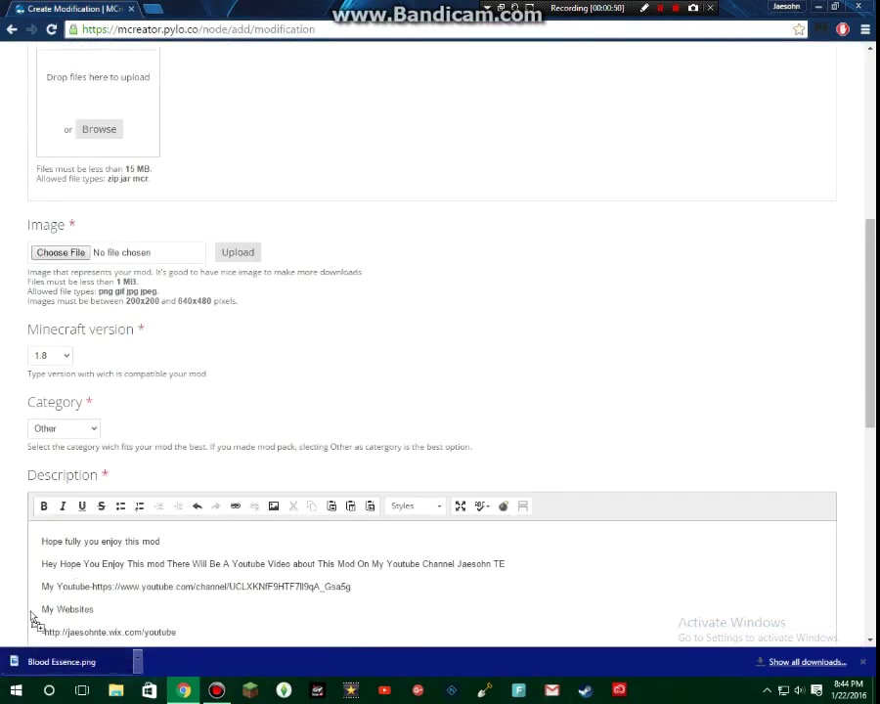
drag(27, 666, 120, 250)
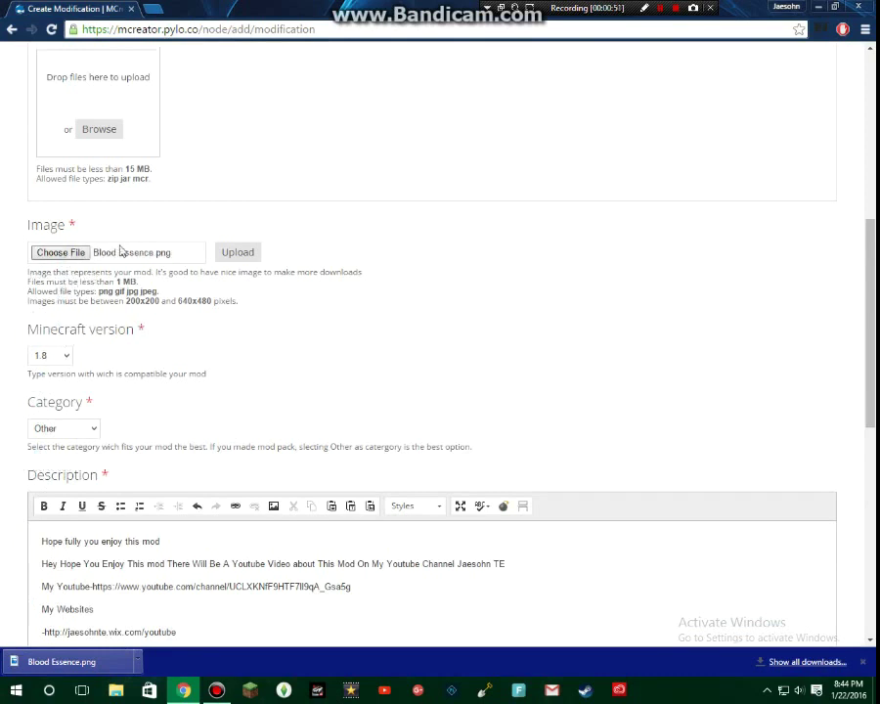
click(236, 252)
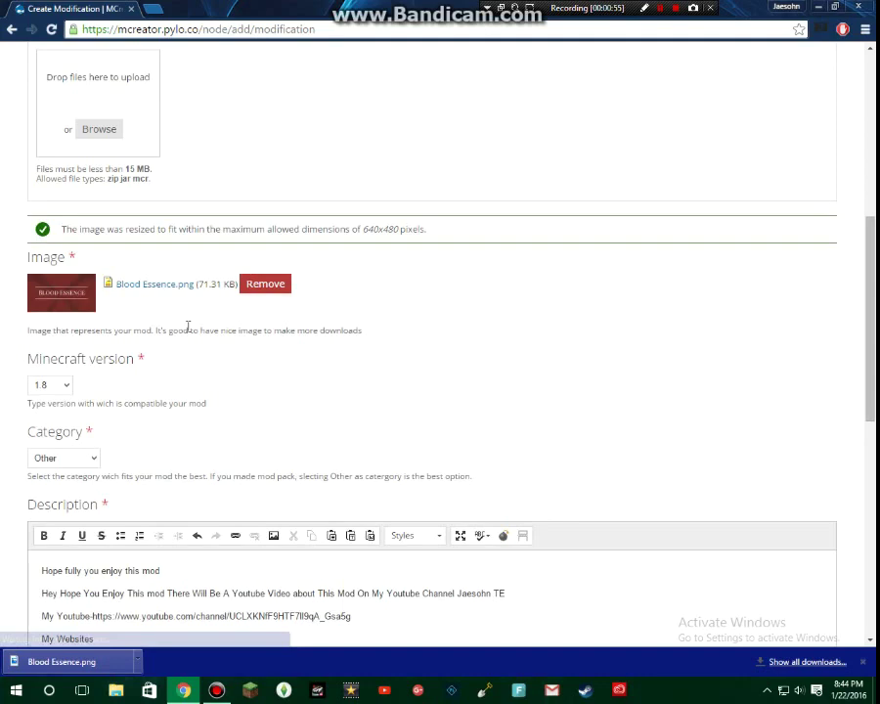
scroll(105, 443, down, 15)
click(51, 559)
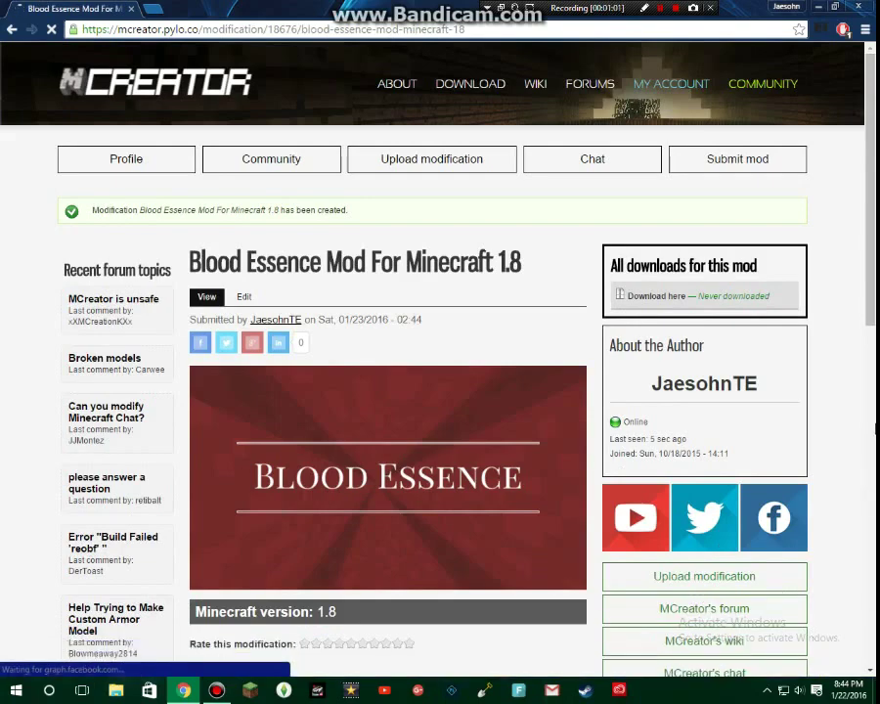
Examine the published Blood Essence mod page, including its image, description, comment area and download section.
scroll(865, 413, down, 4)
scroll(853, 394, up, 1)
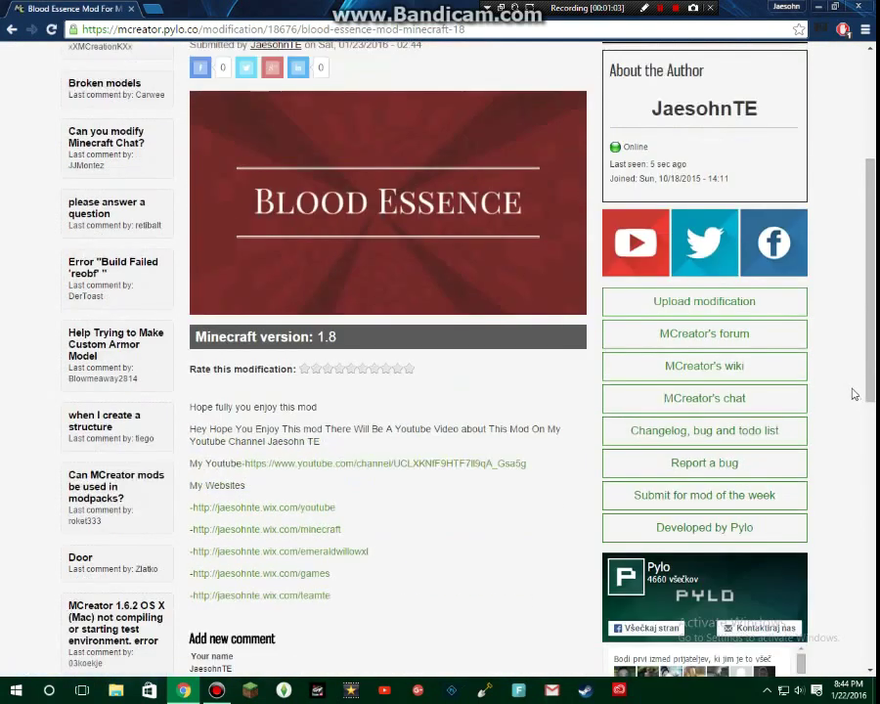
scroll(850, 390, up, 1)
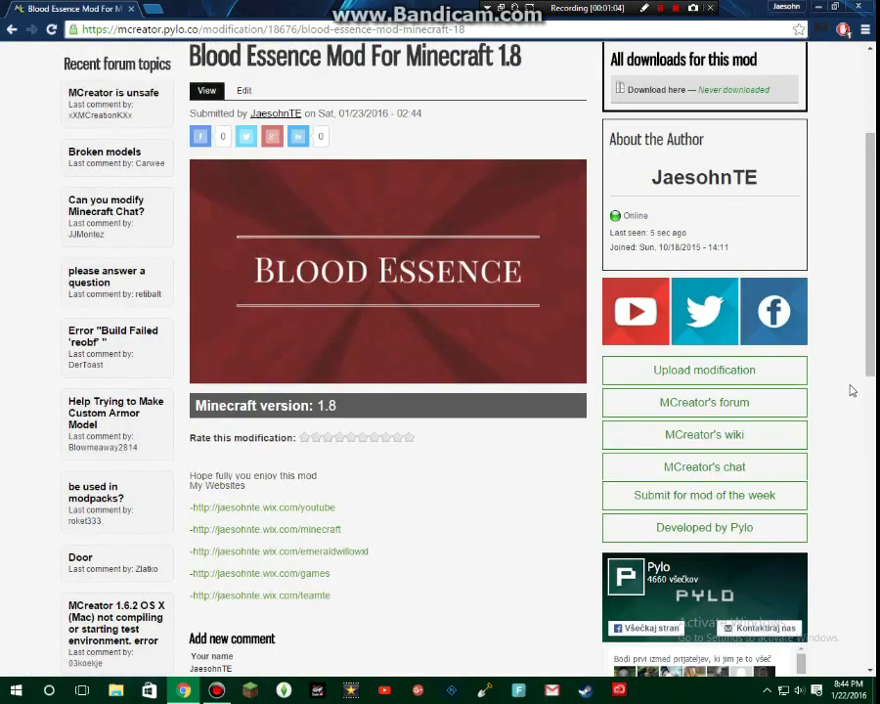
scroll(850, 391, down, 3)
scroll(850, 391, down, 2)
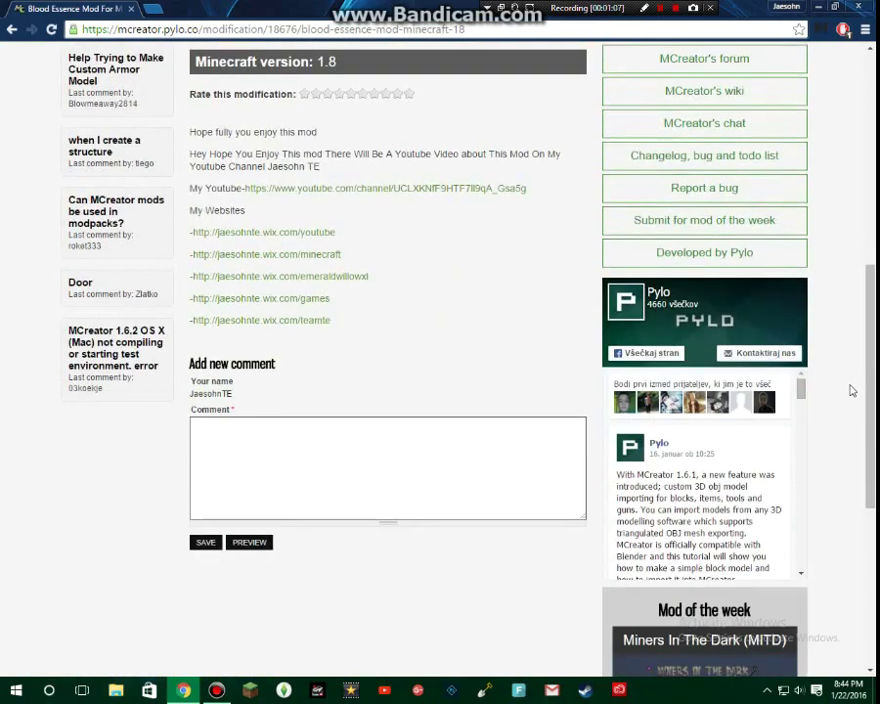
scroll(849, 388, down, 2)
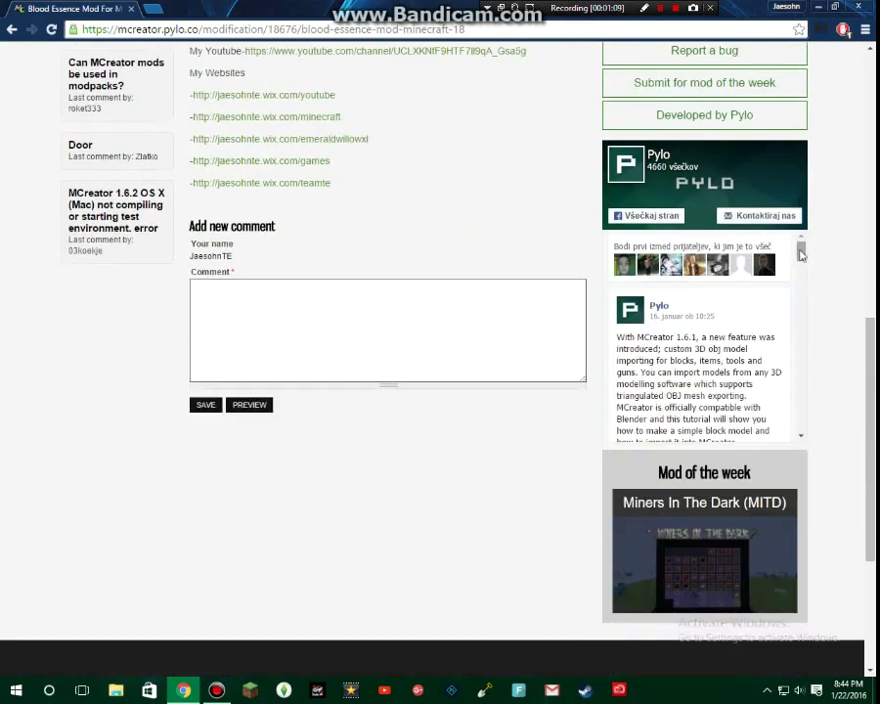
scroll(800, 254, down, 1)
mouse_move(800, 253)
mouse_down()
mouse_move(800, 277)
mouse_move(797, 265)
mouse_up()
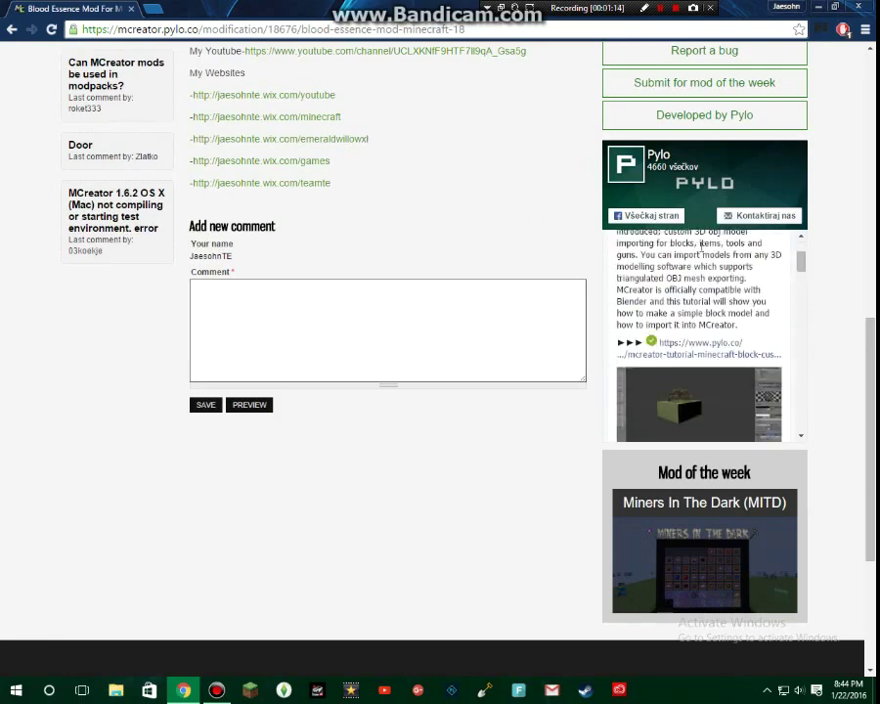
scroll(699, 247, up, 2)
scroll(534, 217, up, 6)
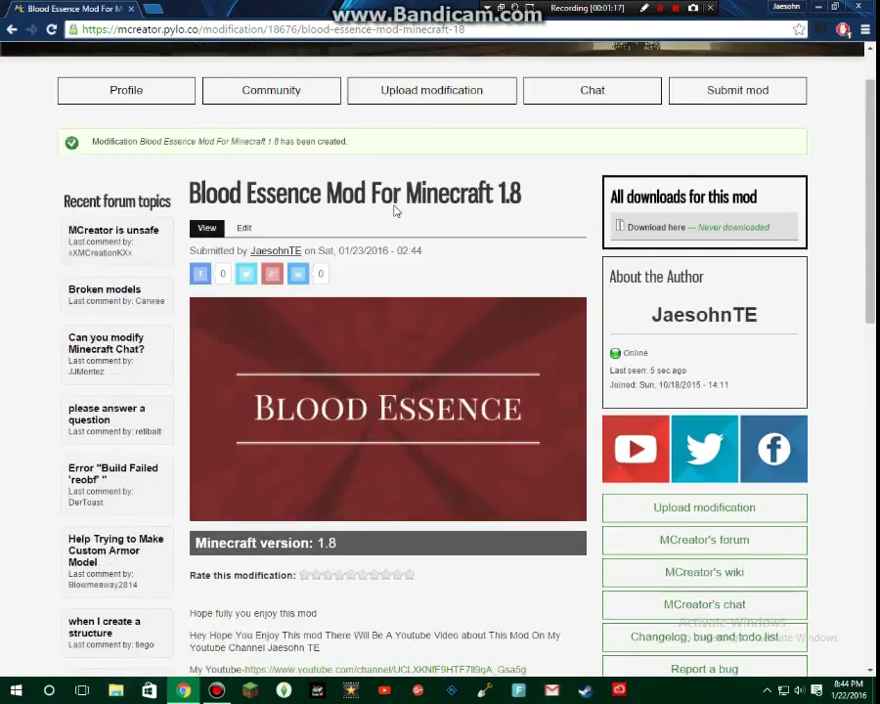
scroll(395, 211, up, 1)
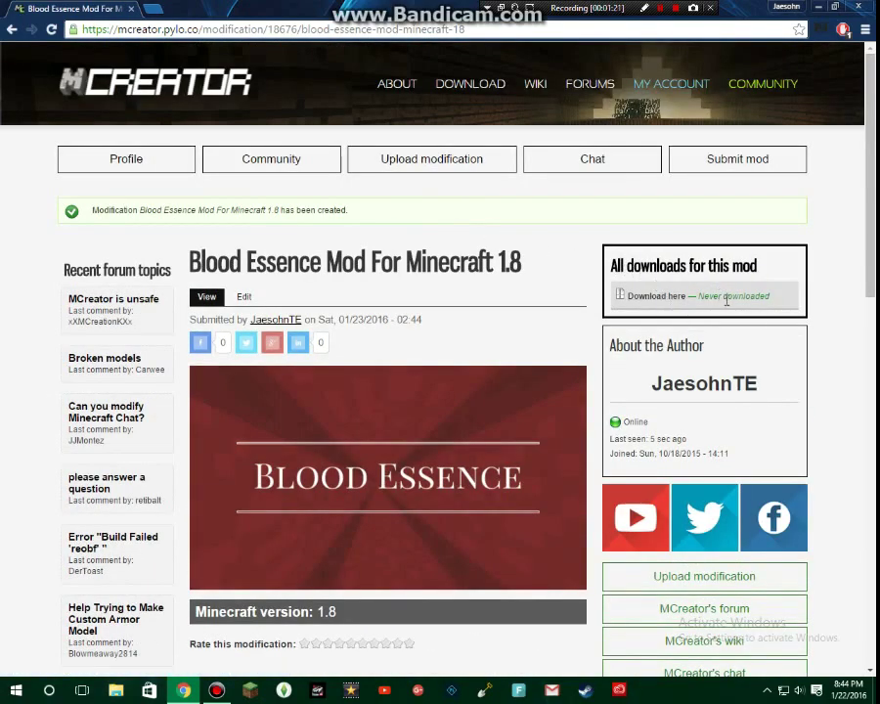
View the author's profile with its list of modifications and reopen the Blood Essence mod page from it.
click(714, 384)
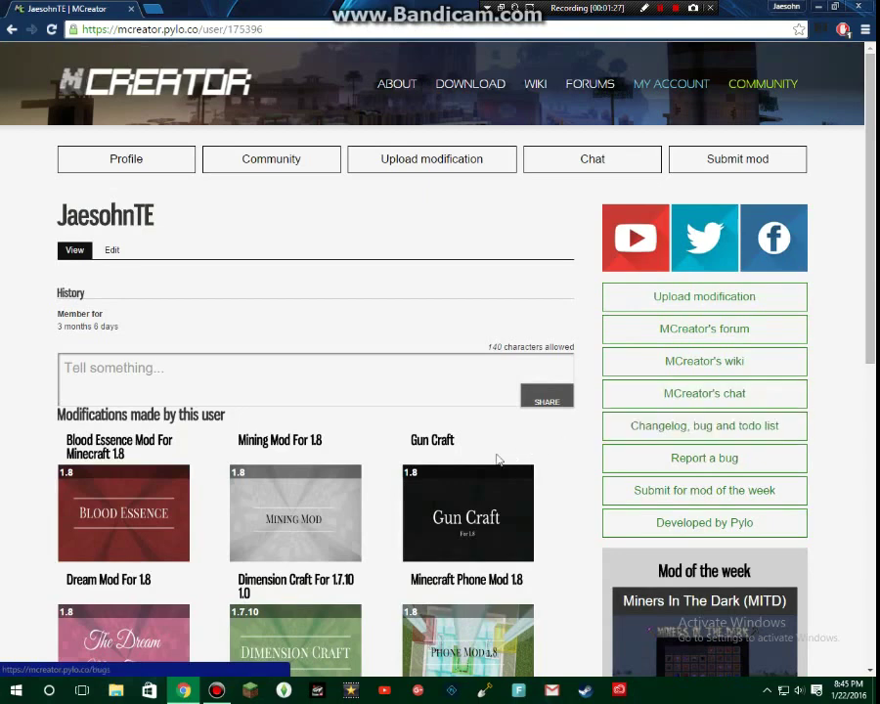
scroll(350, 436, down, 2)
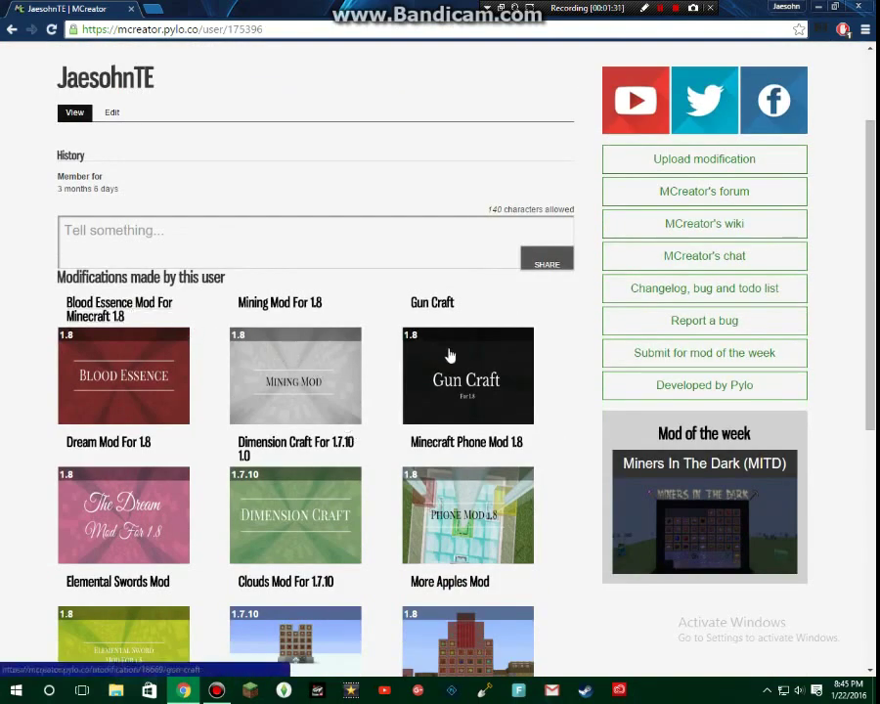
click(127, 310)
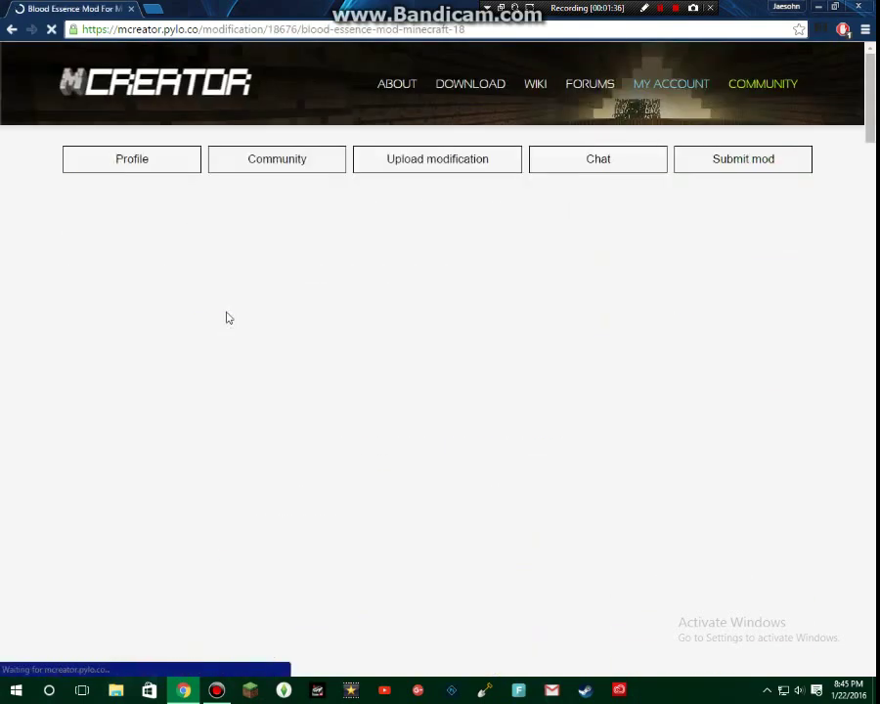
right_click(217, 291)
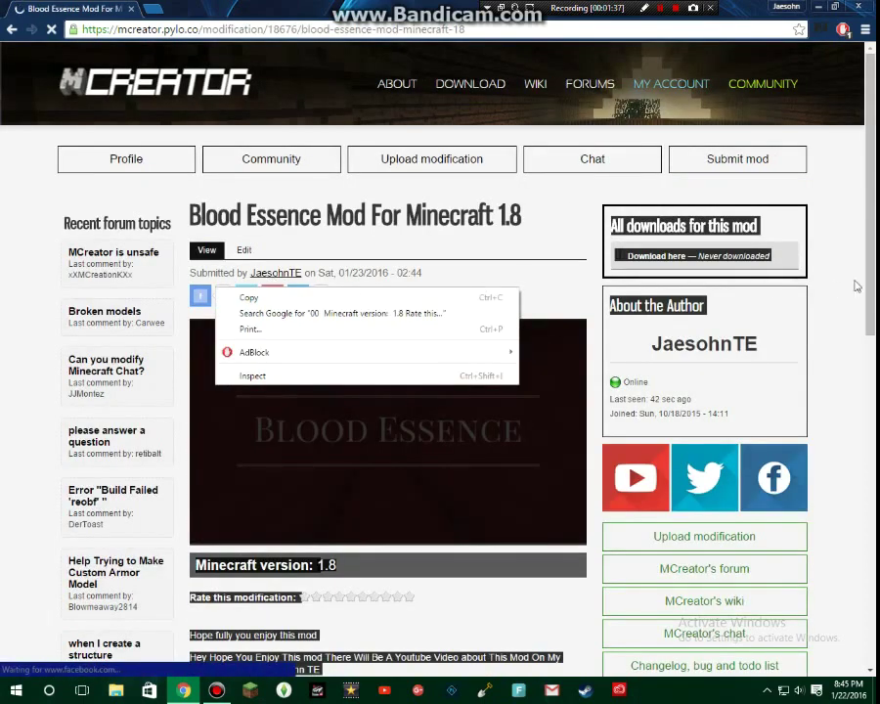
click(841, 284)
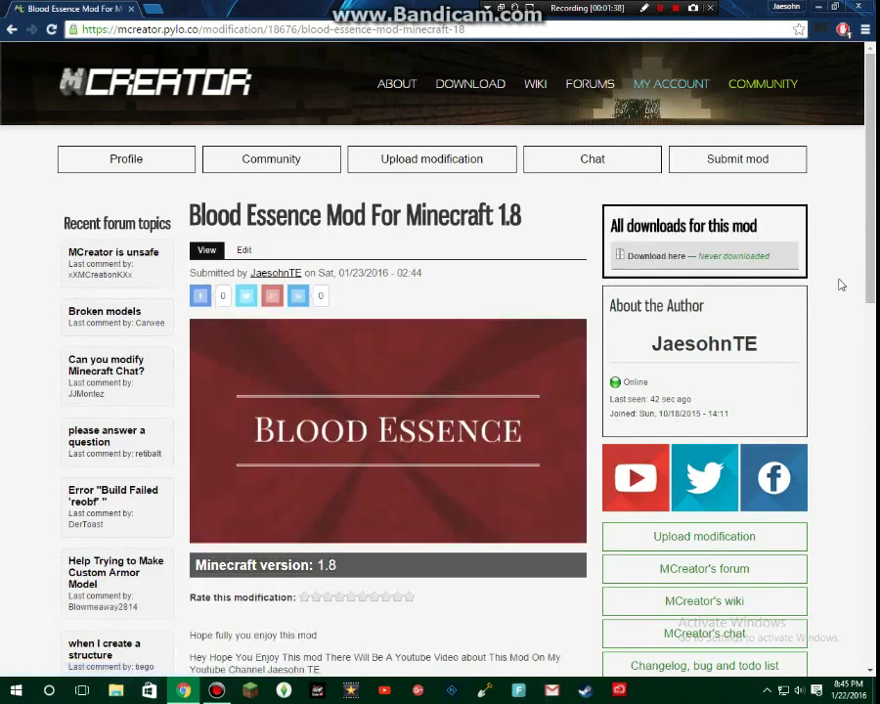
Download the Blood Essence mod file from its page and restore the browser window to a smaller size, exposing the desktop.
click(661, 259)
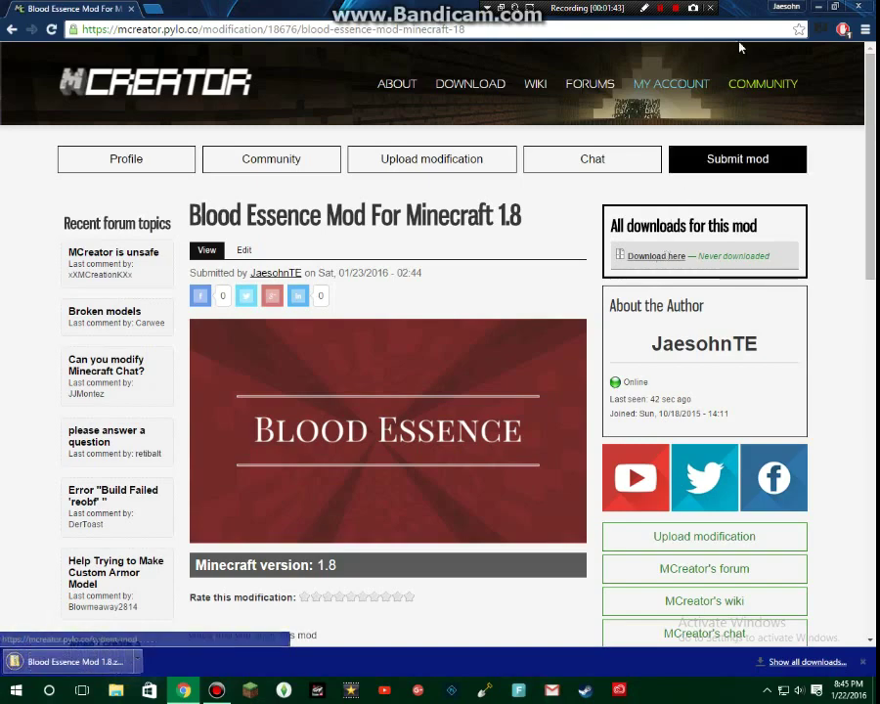
click(835, 7)
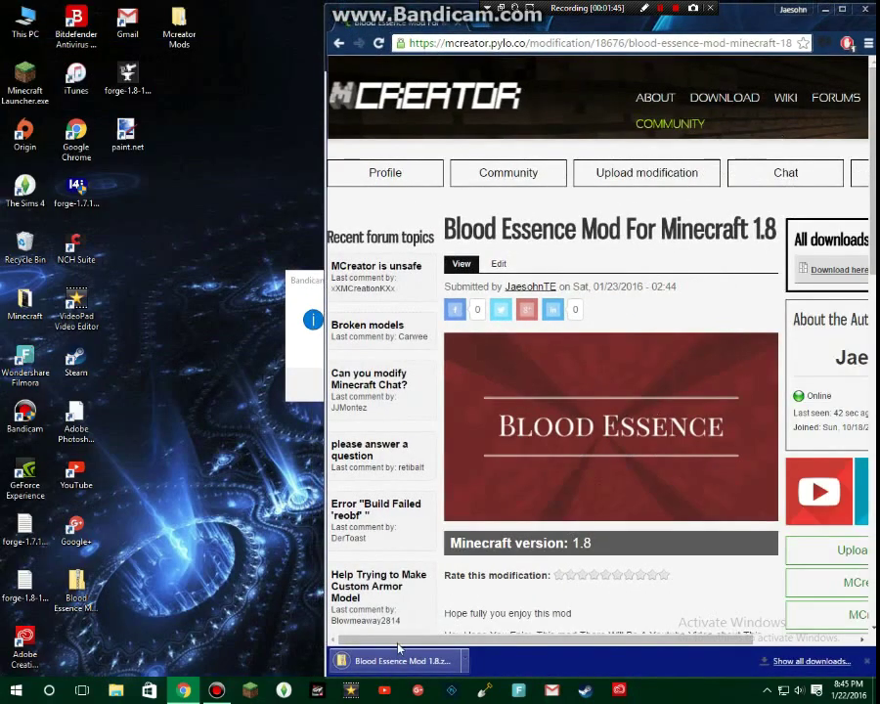
Copy the downloaded Blood Essence Mod 1.8.zip to the desktop, replacing the existing file, and close the browser and the Bandicam message.
drag(398, 648, 271, 393)
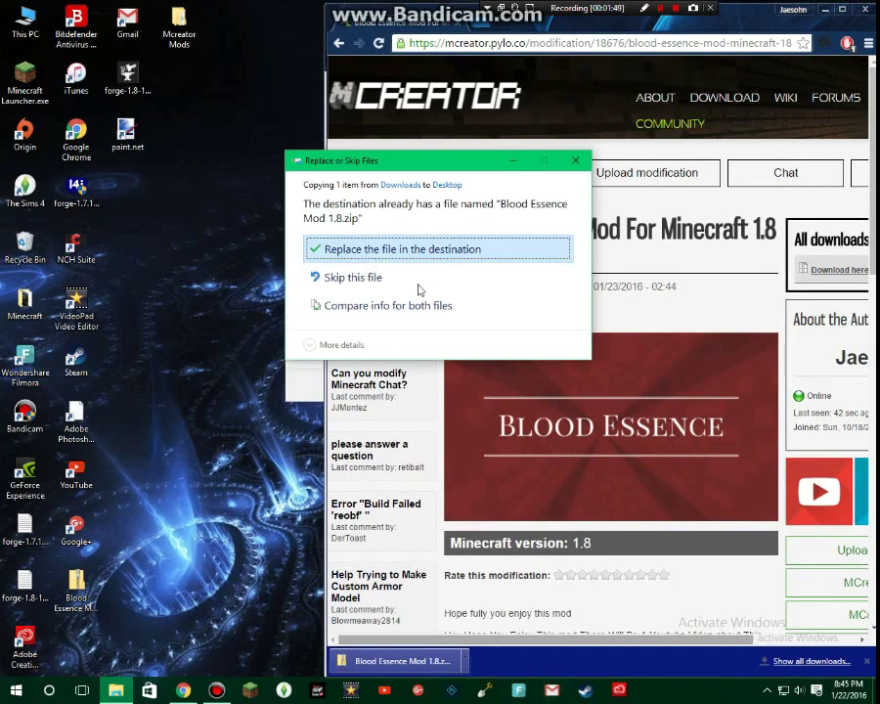
key(Return)
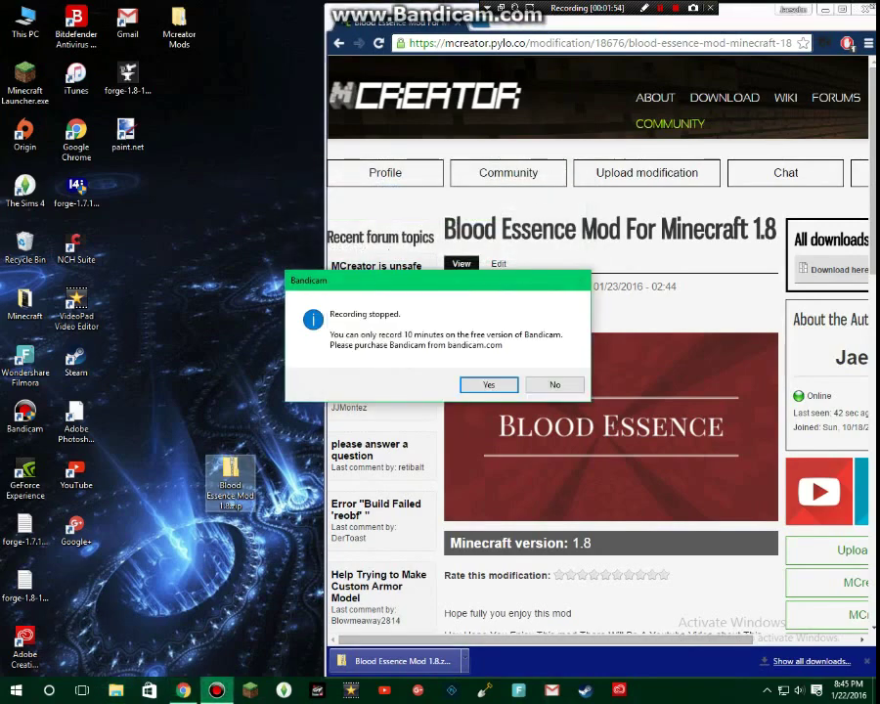
click(868, 21)
click(864, 13)
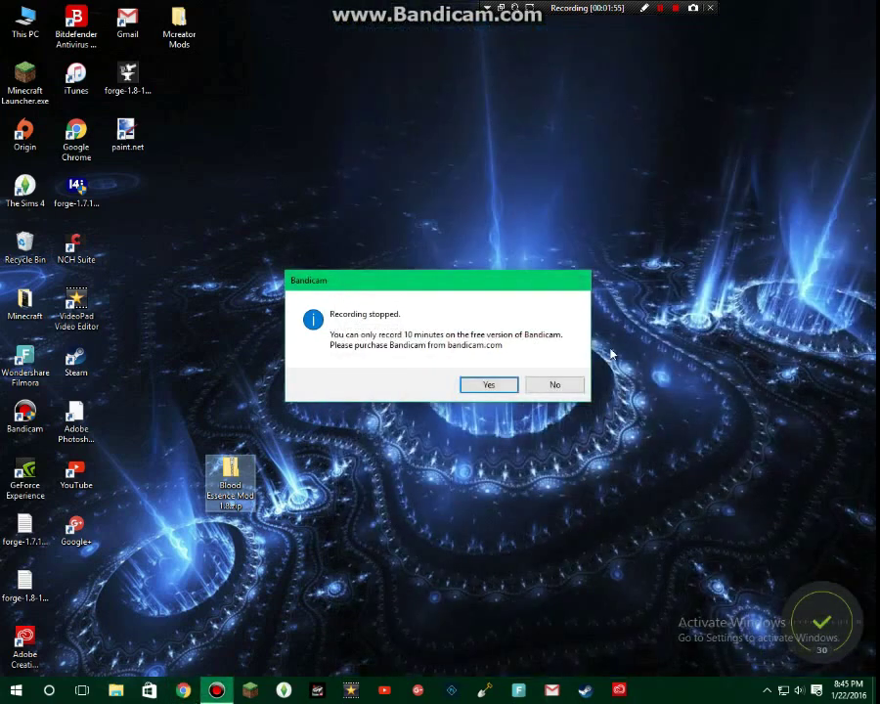
click(533, 387)
Open the %appdata% location with the Run command and go into the mods folder inside .minecraft.
key(super)
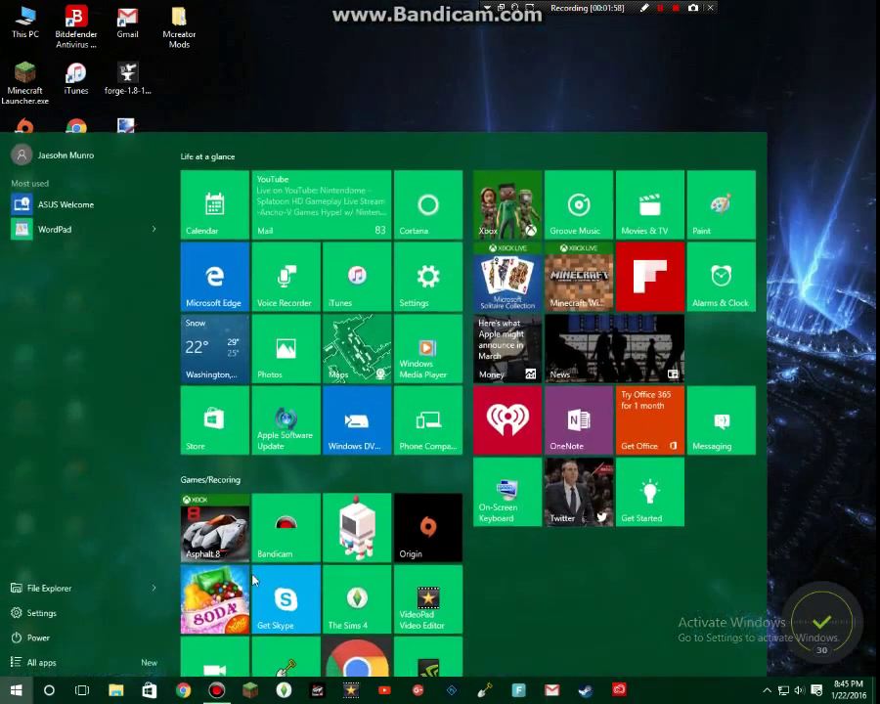
text(ru)
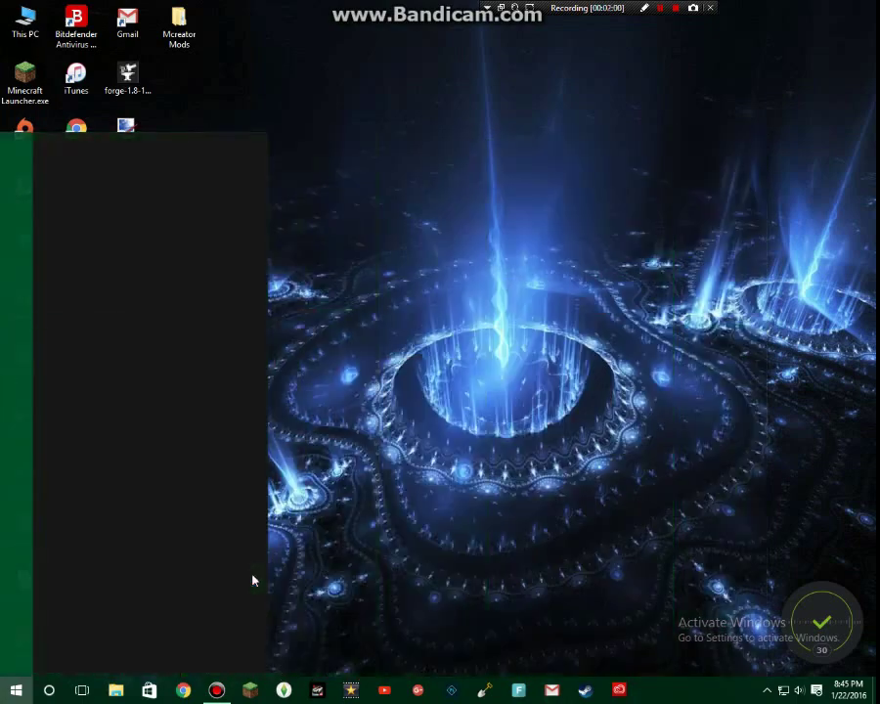
text(n)
key(Return)
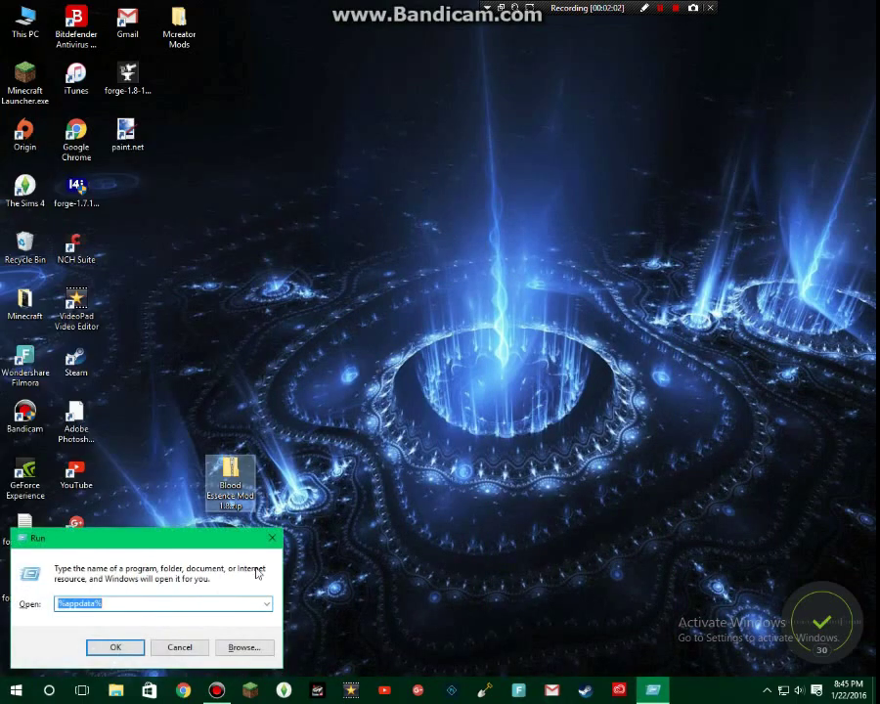
click(100, 651)
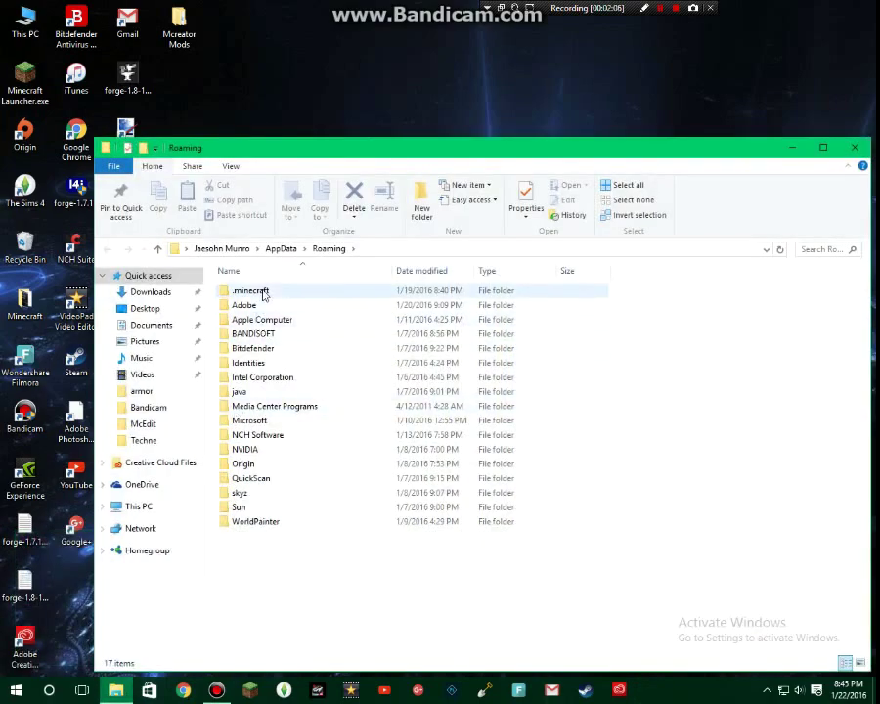
double_click(263, 291)
double_click(244, 463)
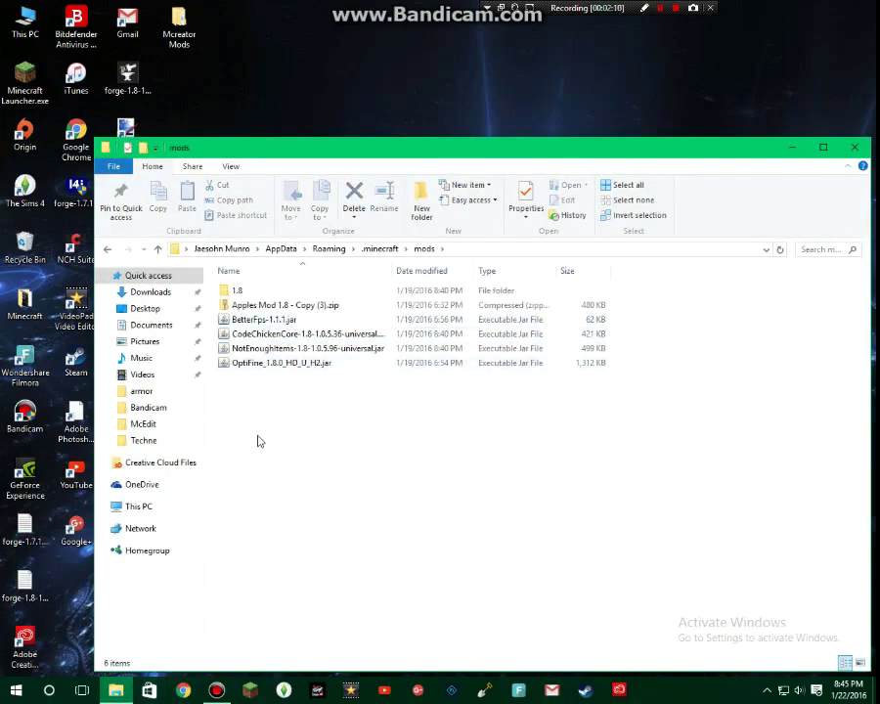
Check the contents of the 1.8 subfolder and return to the list of installed mods.
double_click(226, 290)
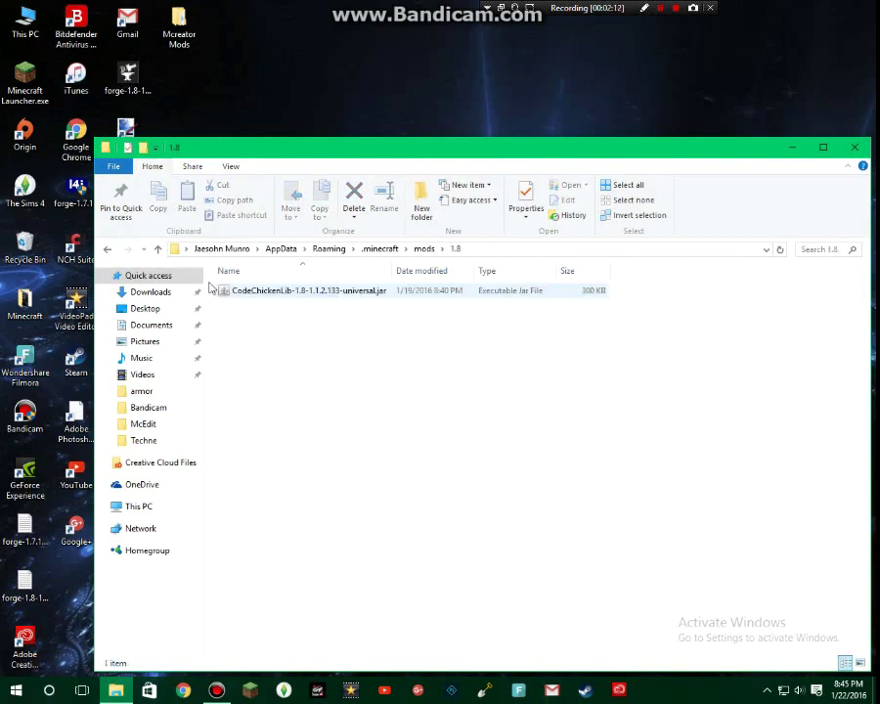
click(110, 248)
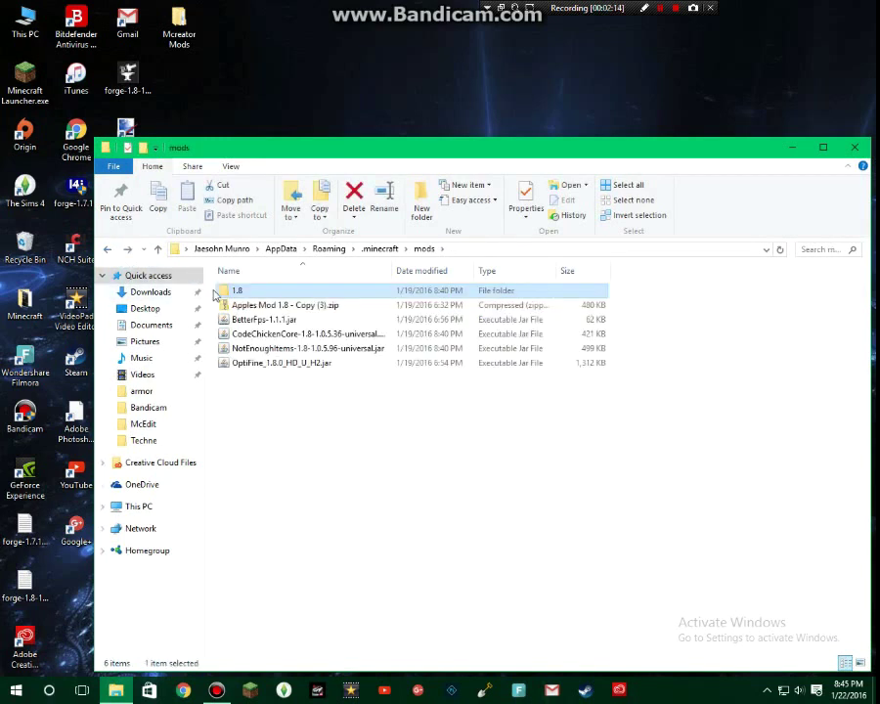
drag(215, 284, 293, 353)
click(295, 477)
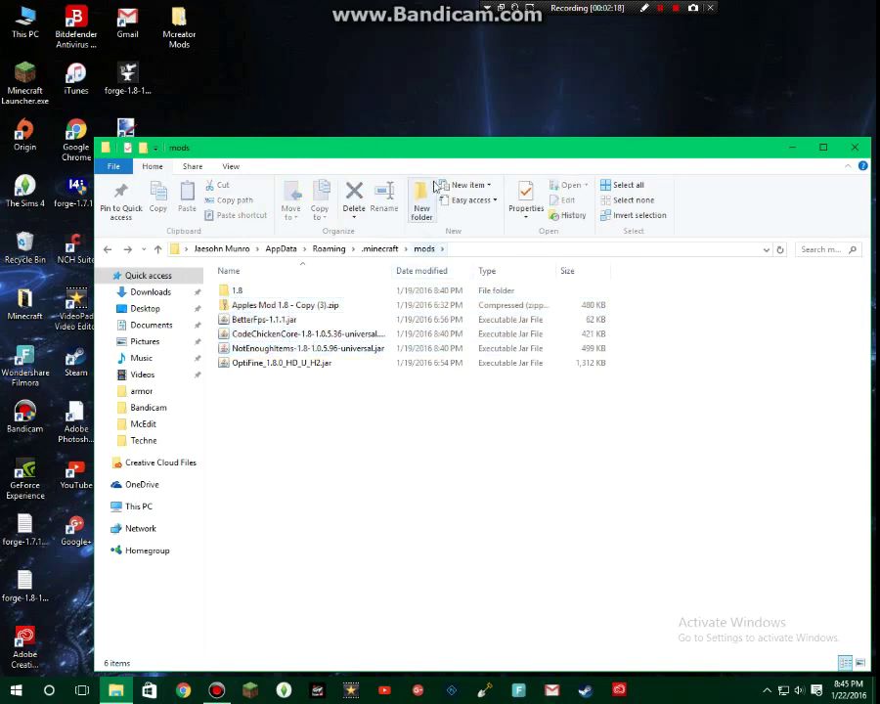
Move the Blood Essence mod zip from the desktop into the mods folder and close the folder window.
drag(591, 152, 777, 160)
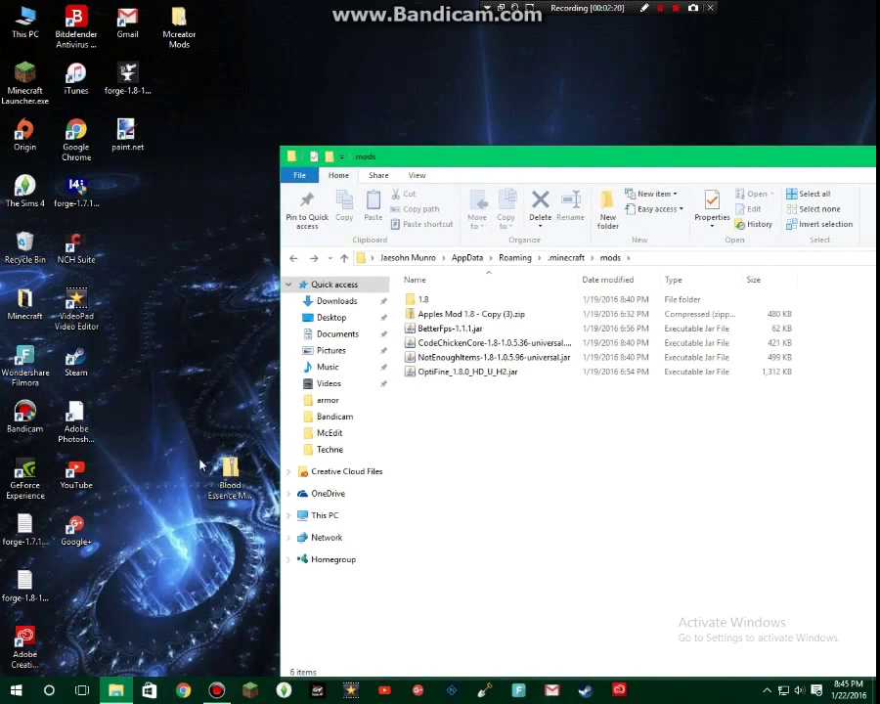
drag(230, 469, 436, 447)
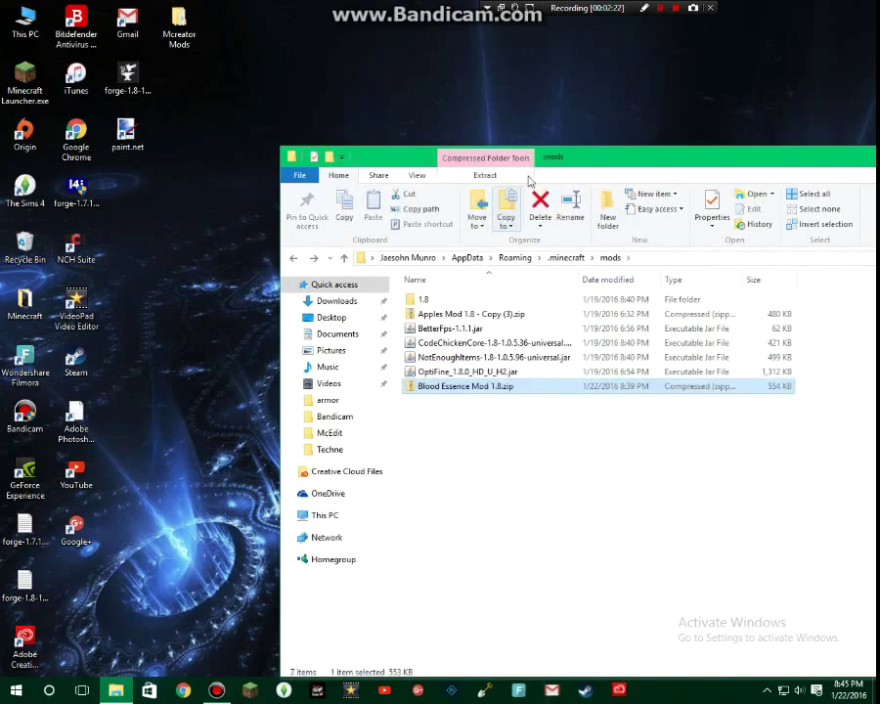
drag(626, 169, 350, 169)
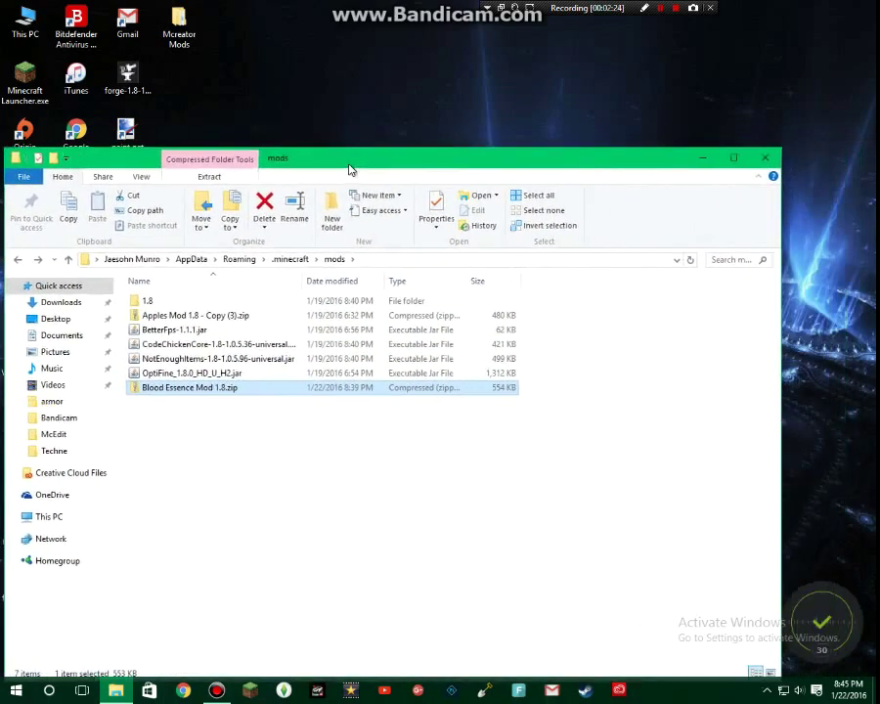
click(764, 160)
Open the Minecraft launcher, enter the player's username, and start the game with the Forge 1.8 profile.
click(317, 690)
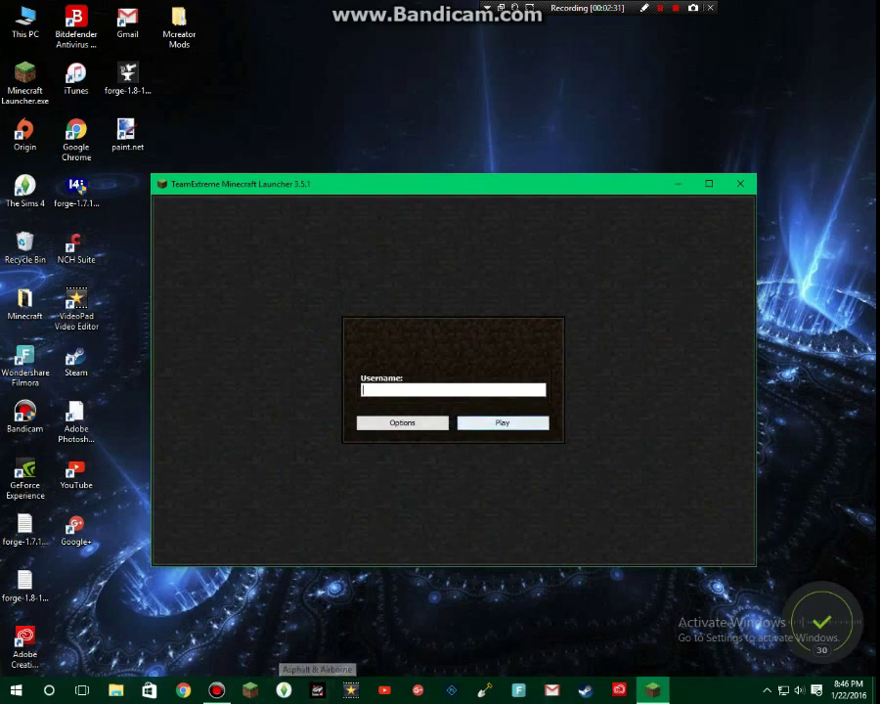
click(500, 388)
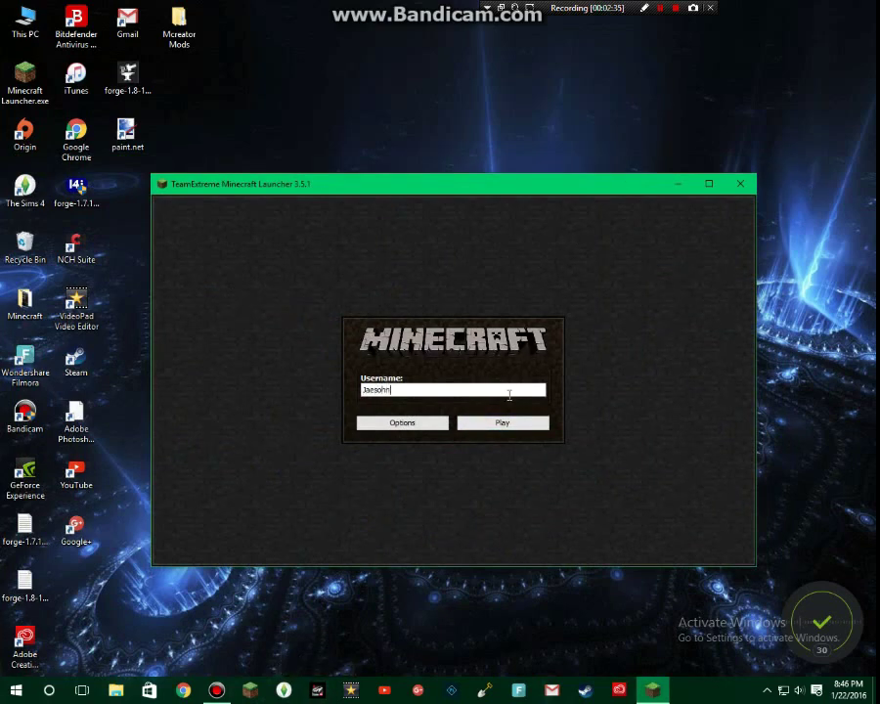
key(Return)
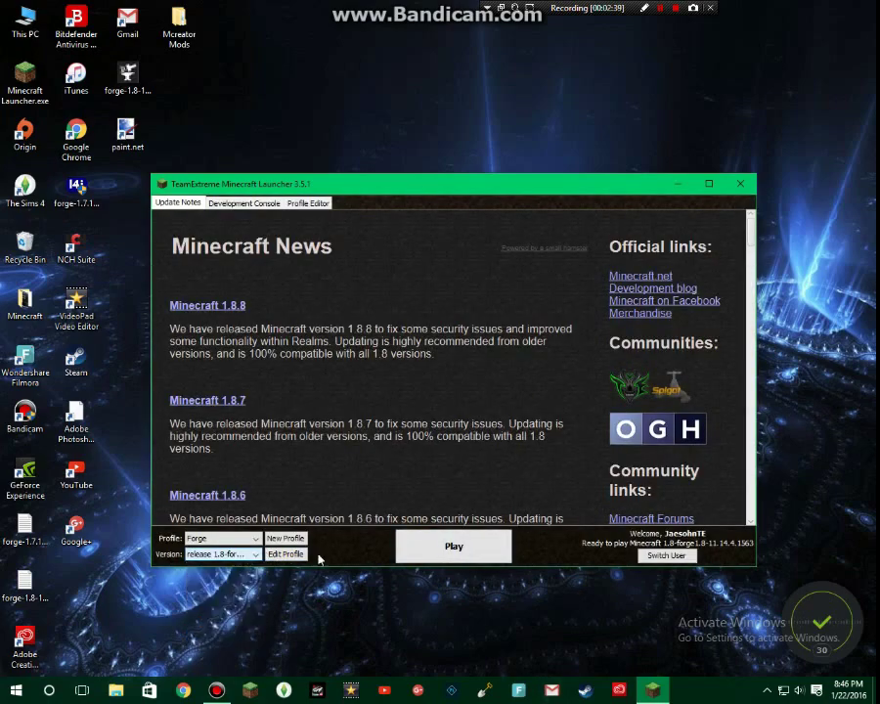
click(490, 550)
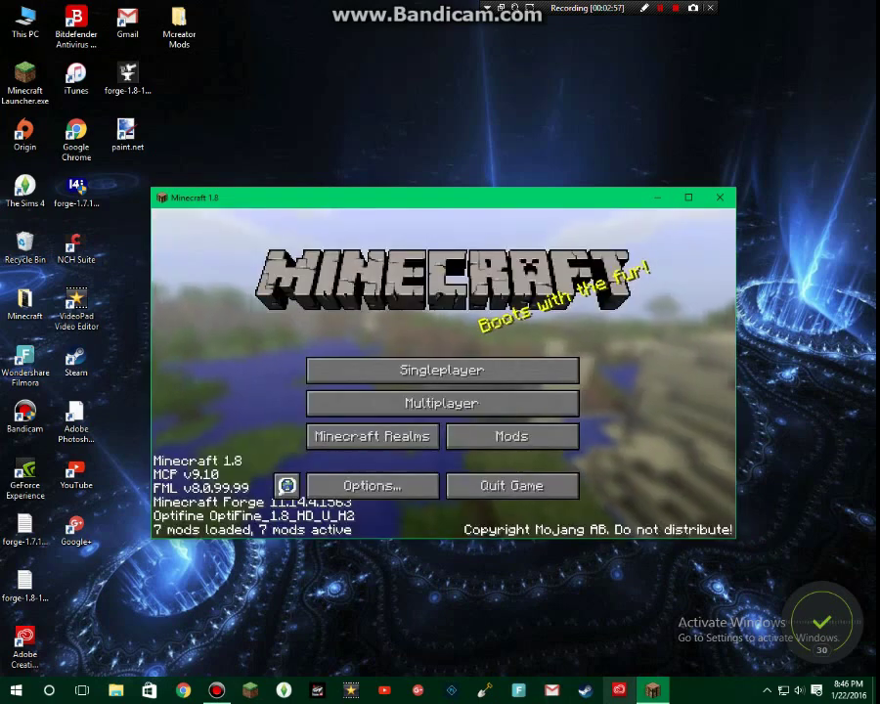
Load an existing singleplayer world, maximize the game window, and resume play.
click(414, 370)
double_click(465, 280)
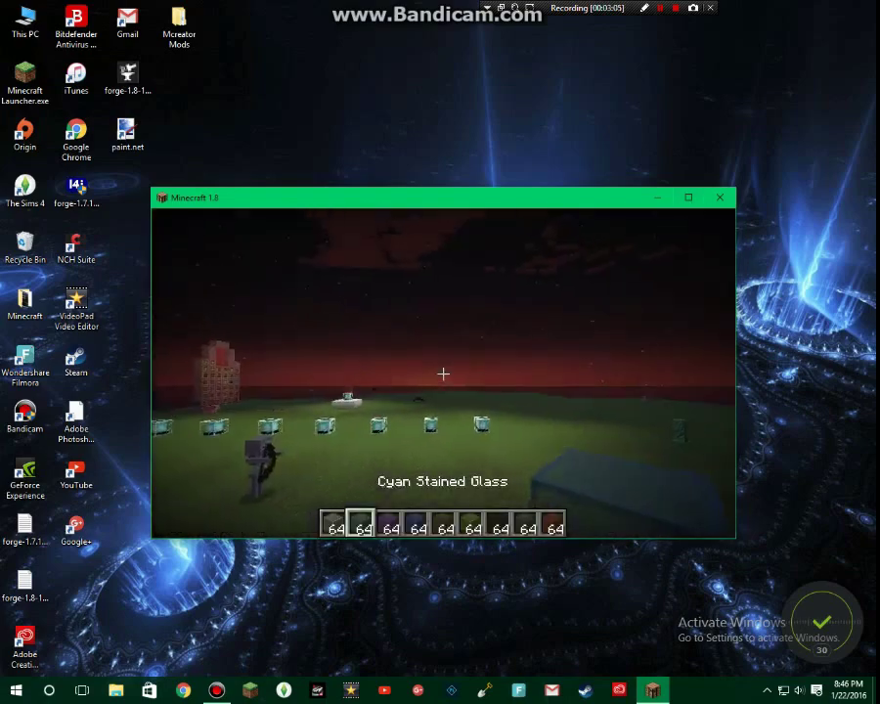
key(Escape)
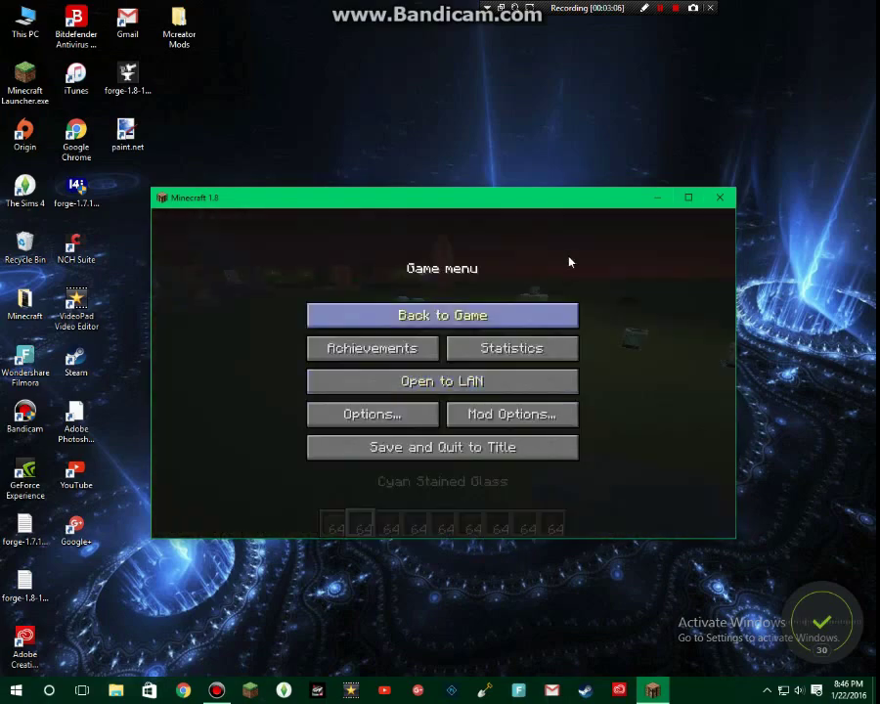
click(689, 199)
key(Escape)
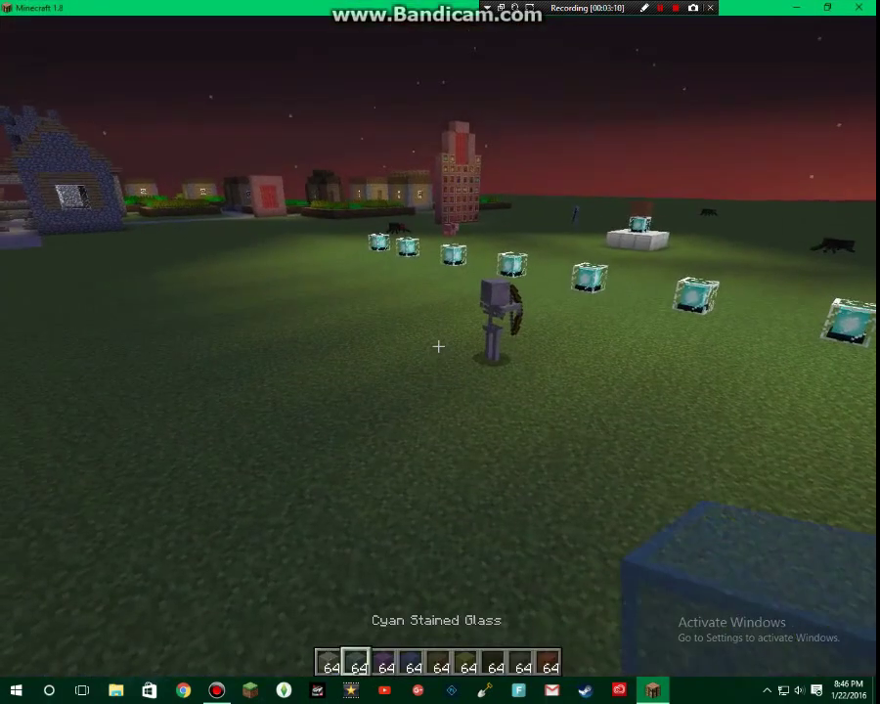
Add the Blood Helm, Blood ChestPlate, boots and Blood Leggings from the creative Combat items to the hotbar.
key(e)
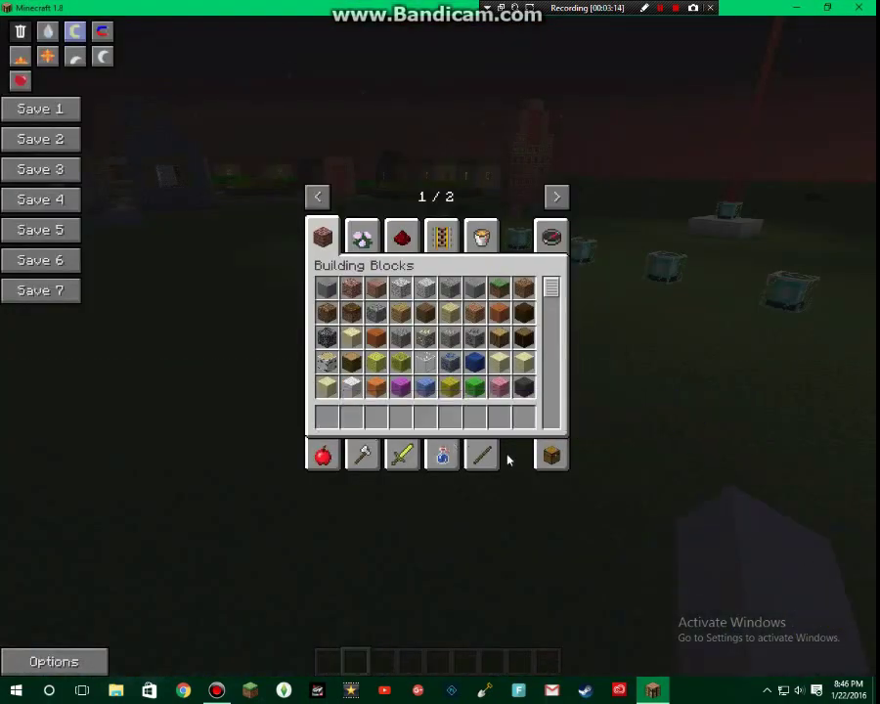
click(555, 437)
click(401, 455)
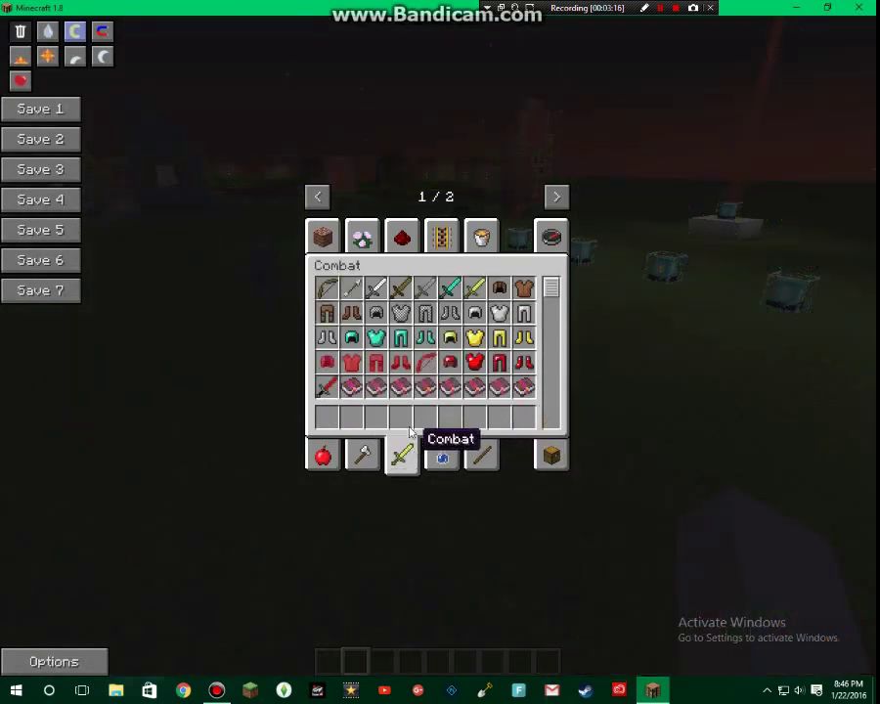
shift+click(449, 370)
shift+click(473, 364)
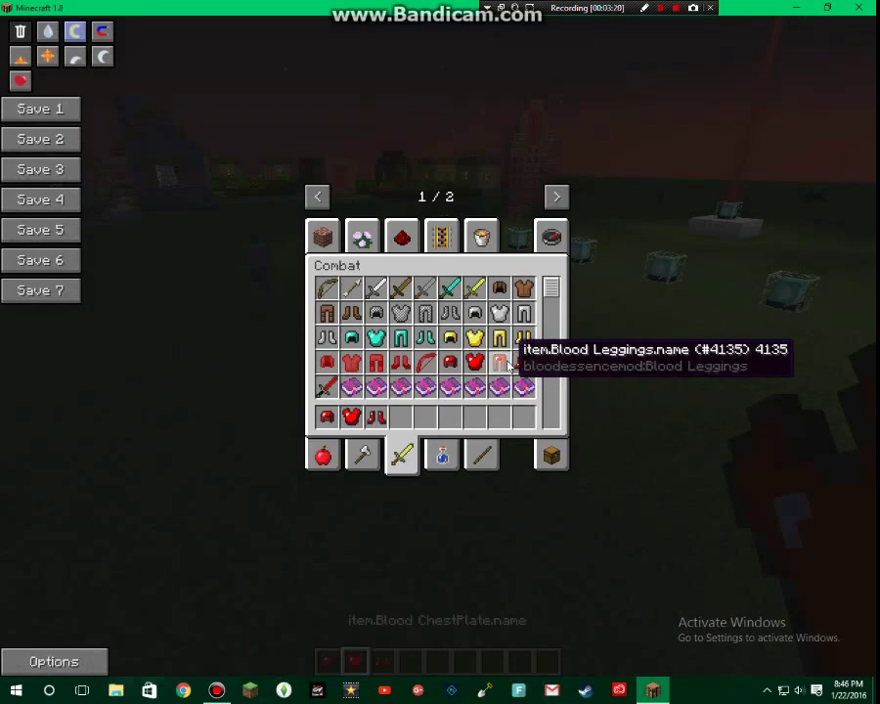
shift+click(507, 366)
Equip the full set of Blood armor on the character from the survival inventory.
click(555, 455)
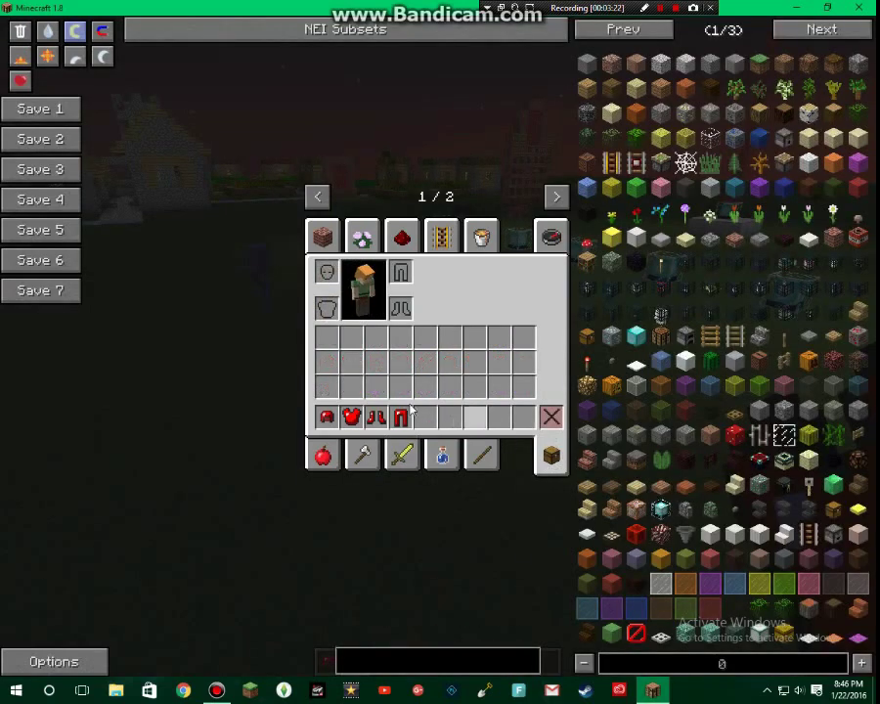
shift+click(378, 417)
shift+click(399, 419)
shift+click(351, 416)
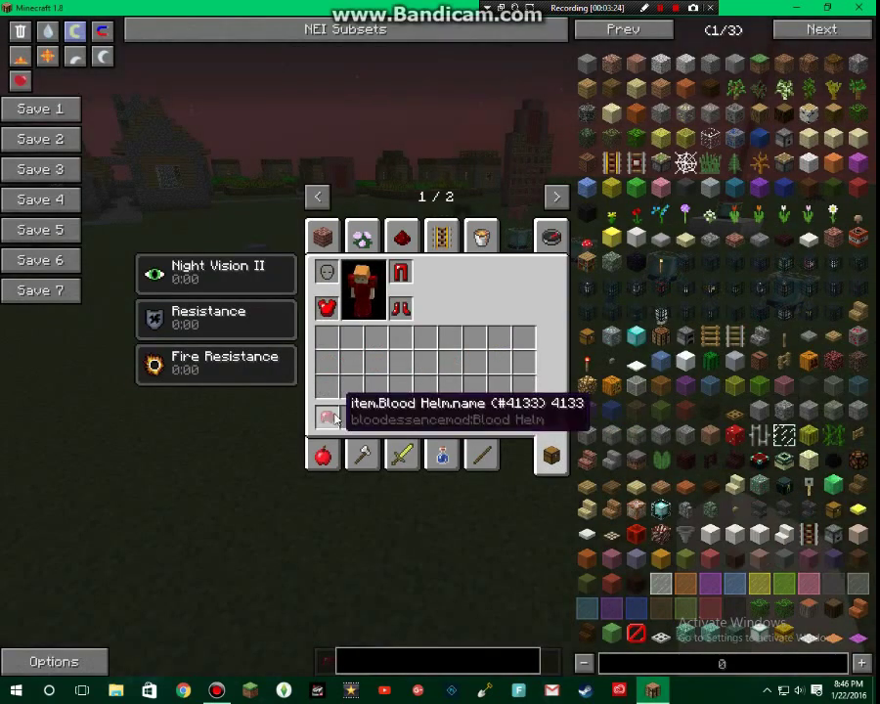
shift+click(326, 416)
Add stacks of 64 of the mod's three blocks, including Advanced Blood Essence Alter and Advanced Blood Essence Block, to the hotbar.
click(322, 235)
scroll(403, 358, down, 10)
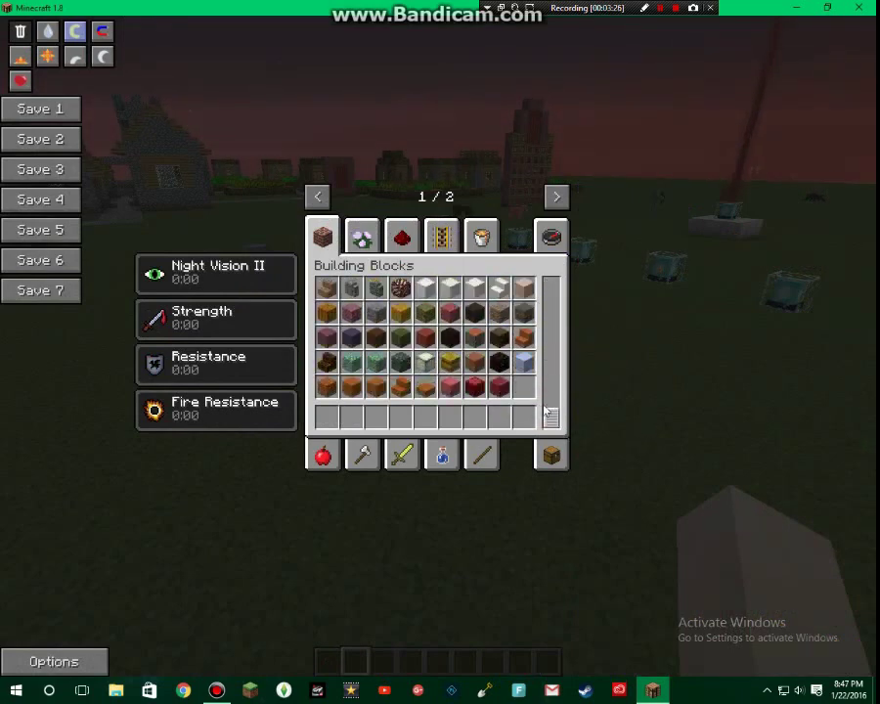
shift+click(455, 388)
shift+click(475, 386)
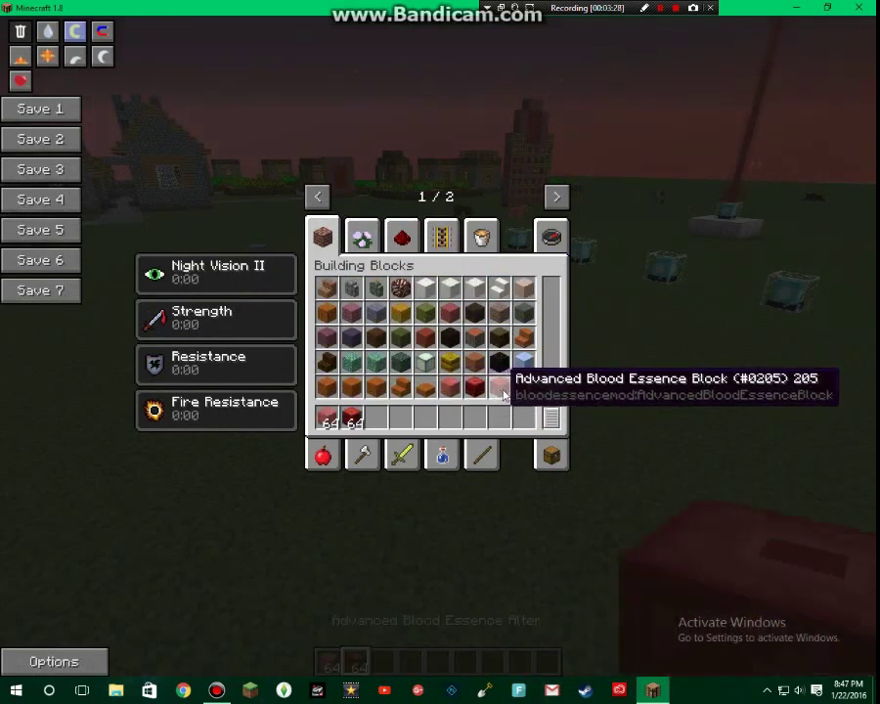
shift+click(495, 384)
Try adding the mod's Blood materials to the hotbar from the Materials category, and clear them out again.
click(481, 455)
scroll(430, 395, down, 1)
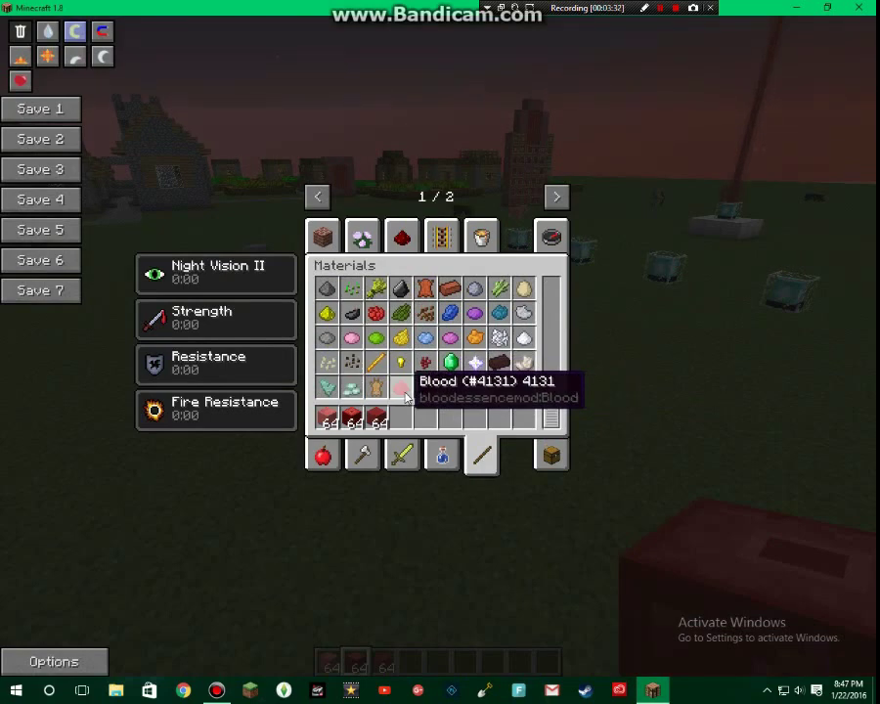
shift+click(424, 390)
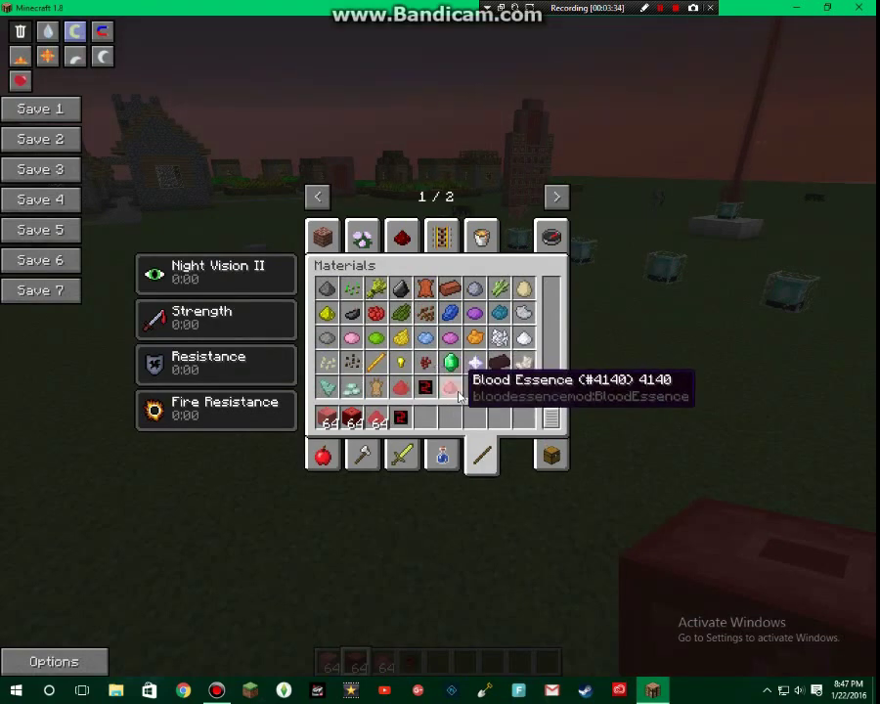
shift+click(450, 388)
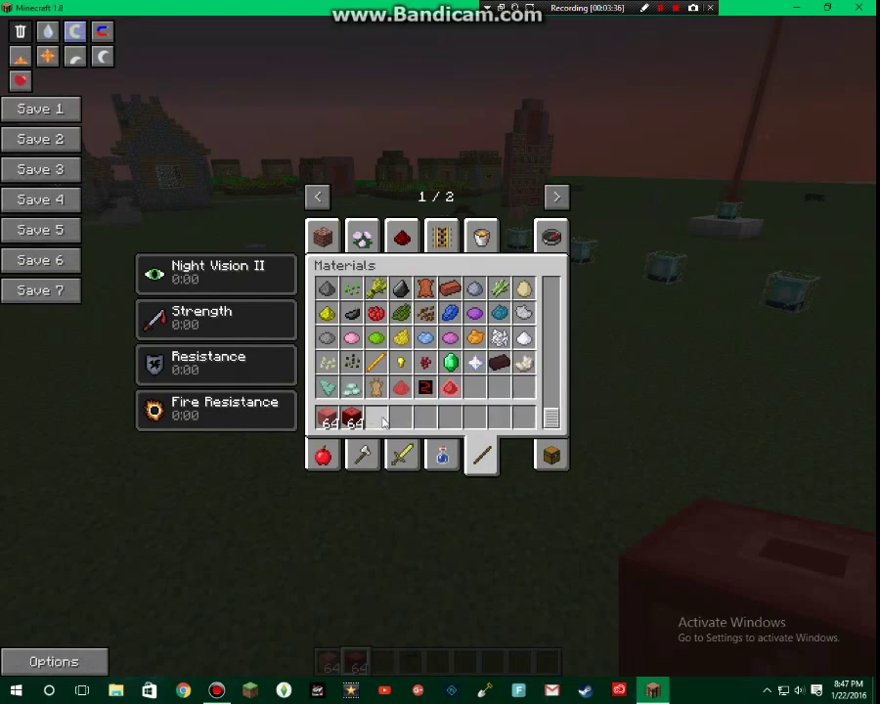
Add a stack of Advanced Blood Essence Block from Building Blocks back to the hotbar.
click(322, 237)
scroll(403, 344, down, 5)
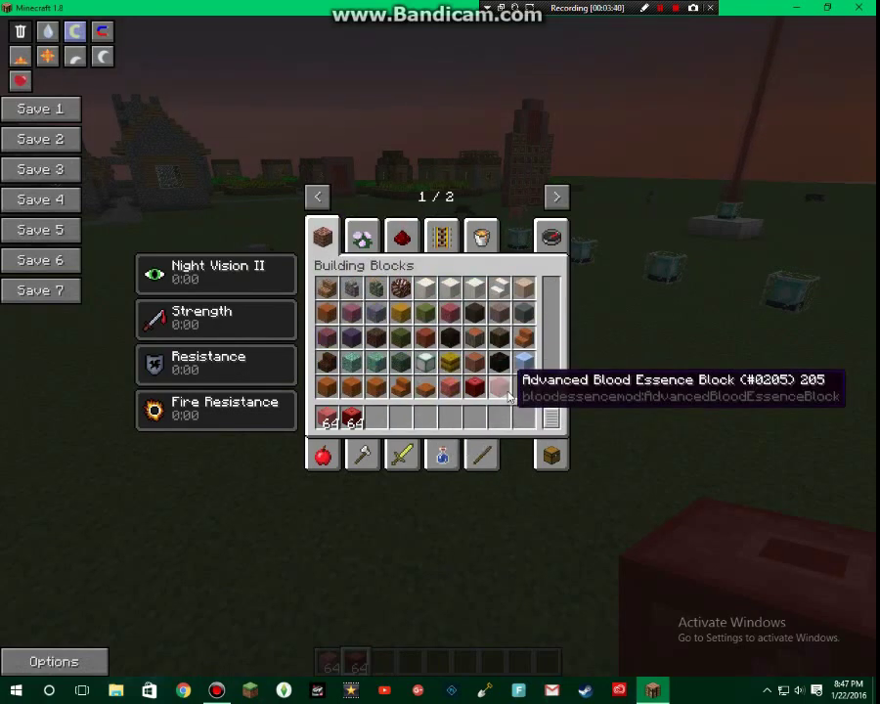
shift+click(501, 388)
Add the Blood Sword from Combat and the Blood Axe and matching red pickaxe from Tools to the hotbar, and return to the world.
click(404, 454)
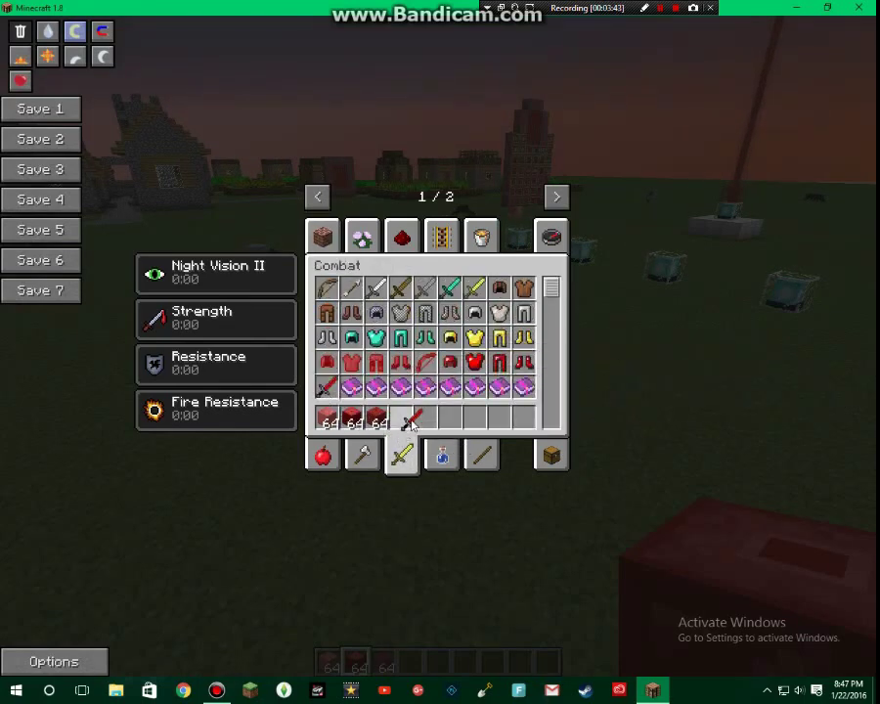
click(373, 458)
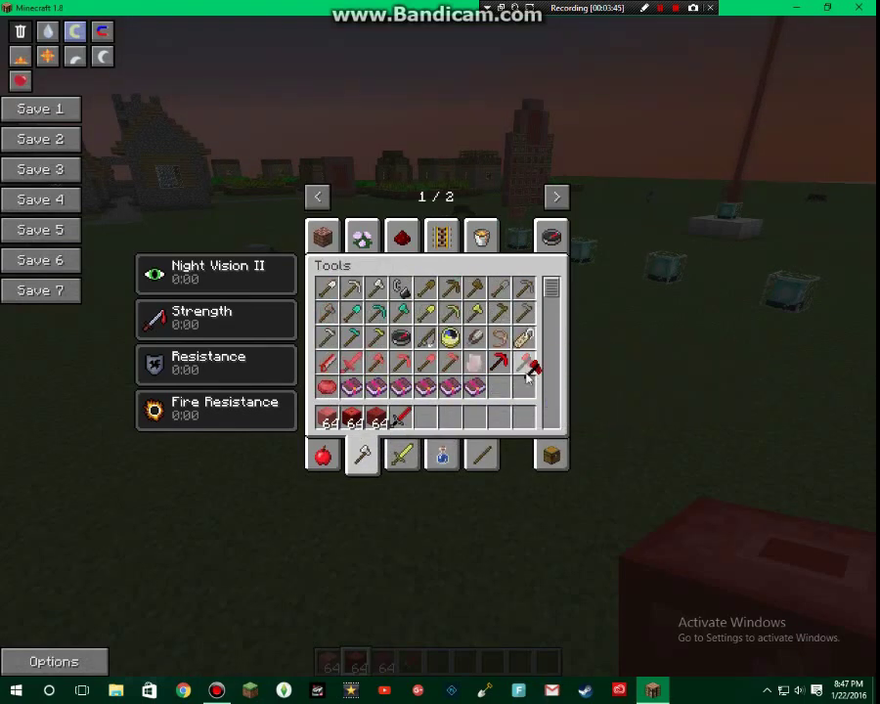
click(496, 363)
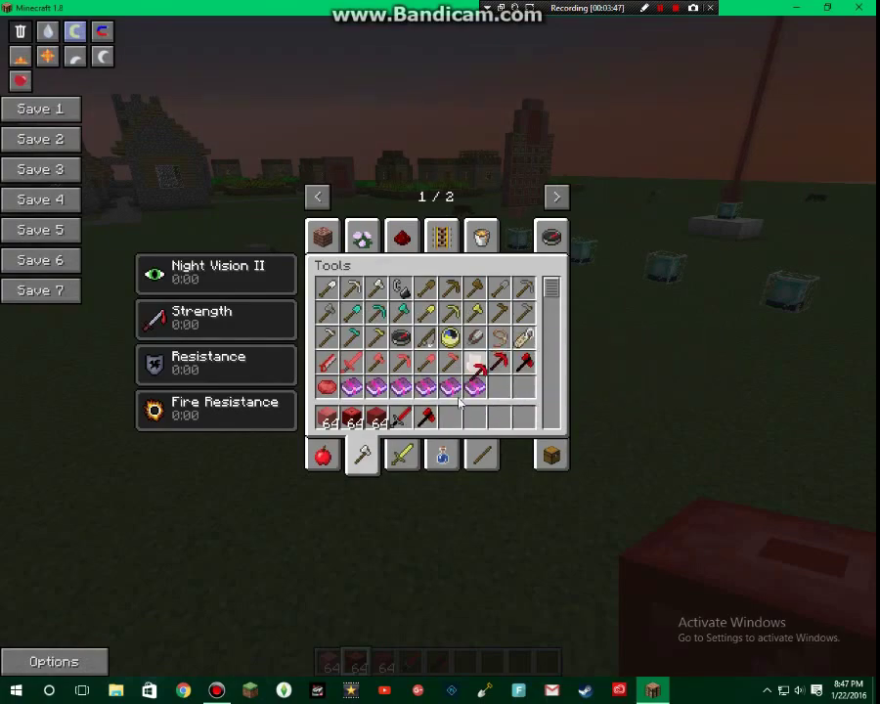
key(e)
Hold the Blood Sword and switch to the Blood Axe, swinging it to show it in hand.
scroll(439, 352, down, 2)
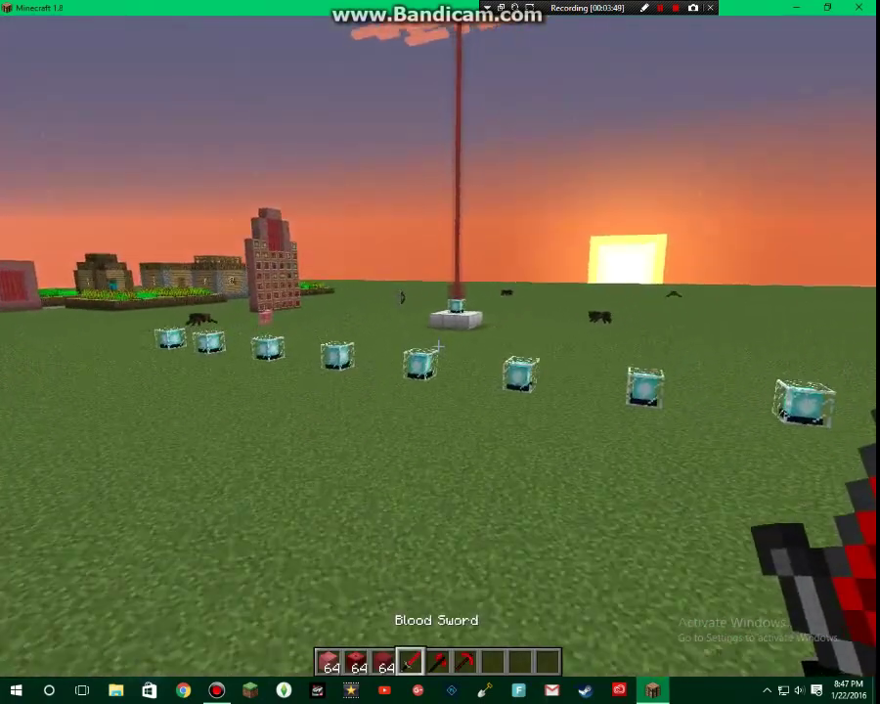
scroll(439, 351, down, 1)
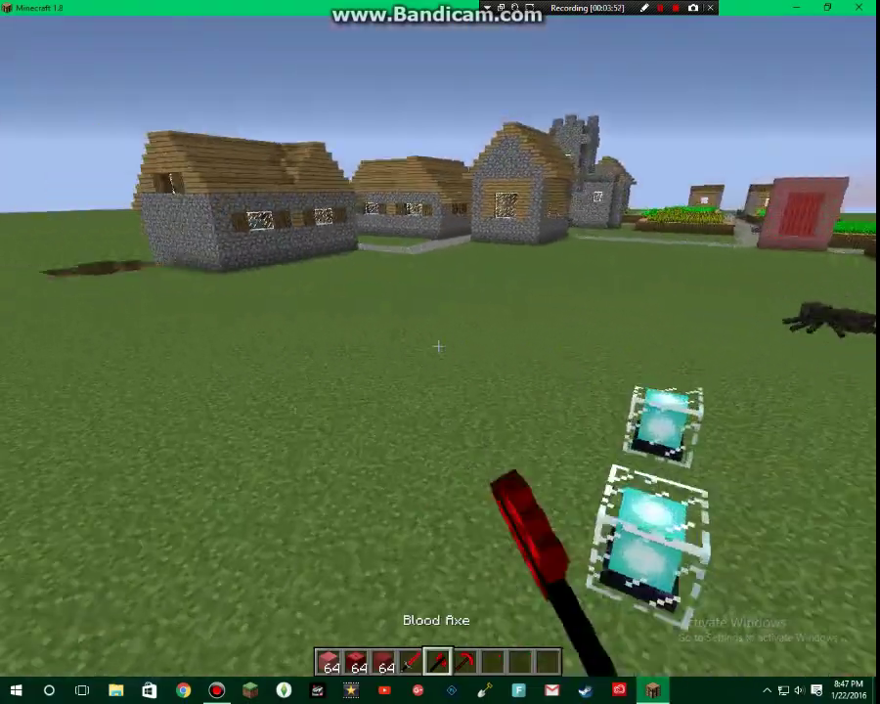
click(437, 346)
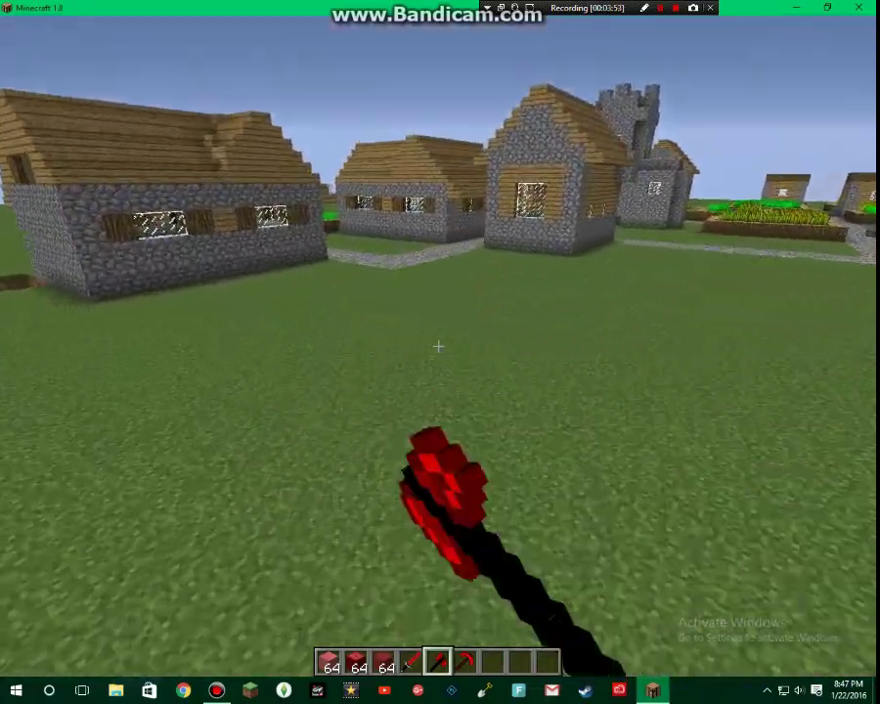
Show the armored character holding the Blood Axe from the front in third-person view, and return to first-person view.
key(F5)
key(F5)
key(space)
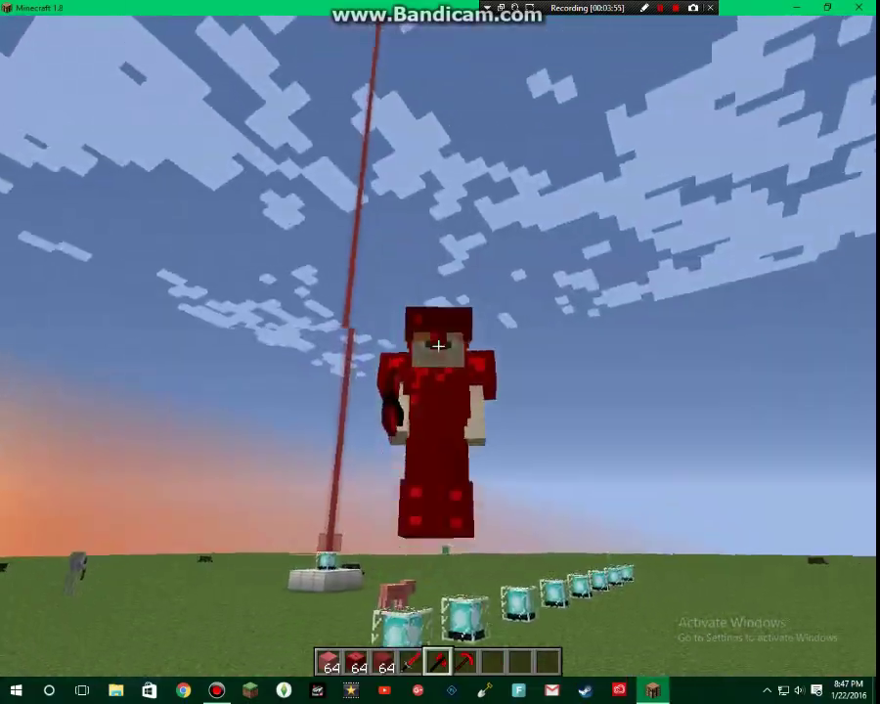
key(shift)
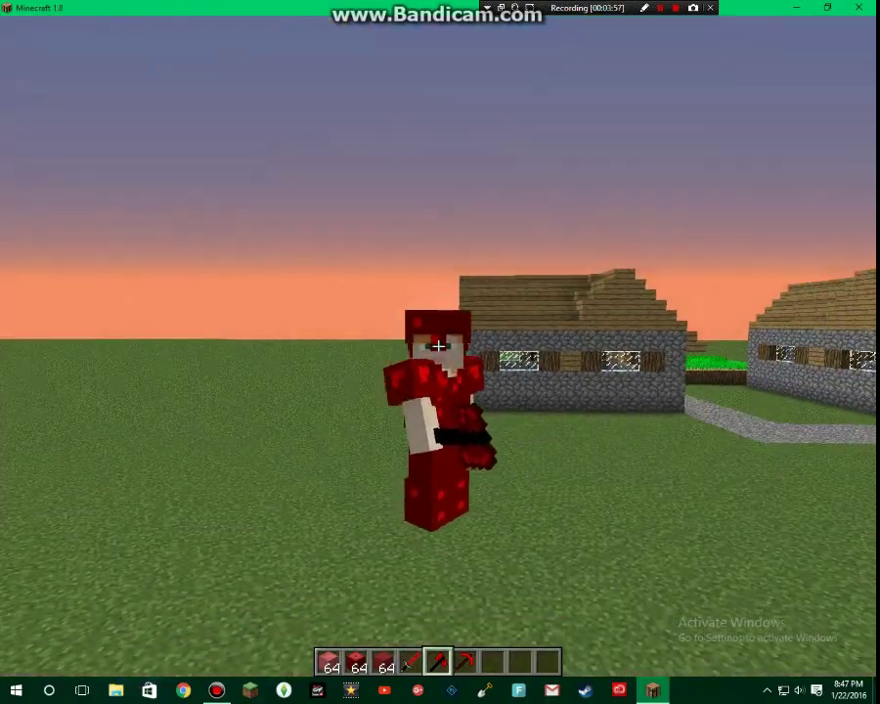
key(F5)
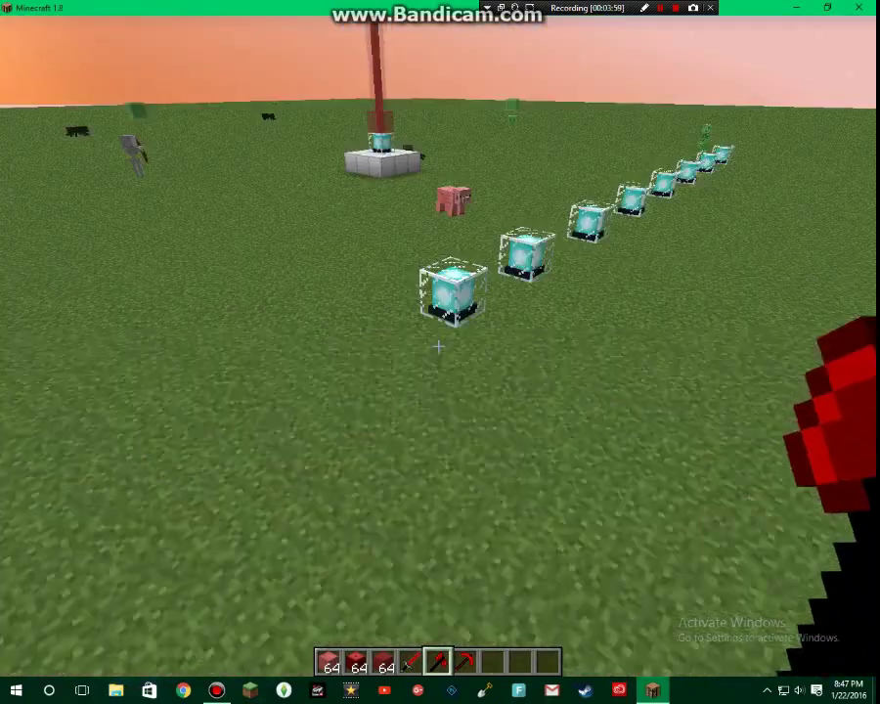
Attack the spider near the village with the Blood Sword, and switch to an empty hotbar slot.
scroll(438, 346, down, 3)
scroll(438, 346, down, 5)
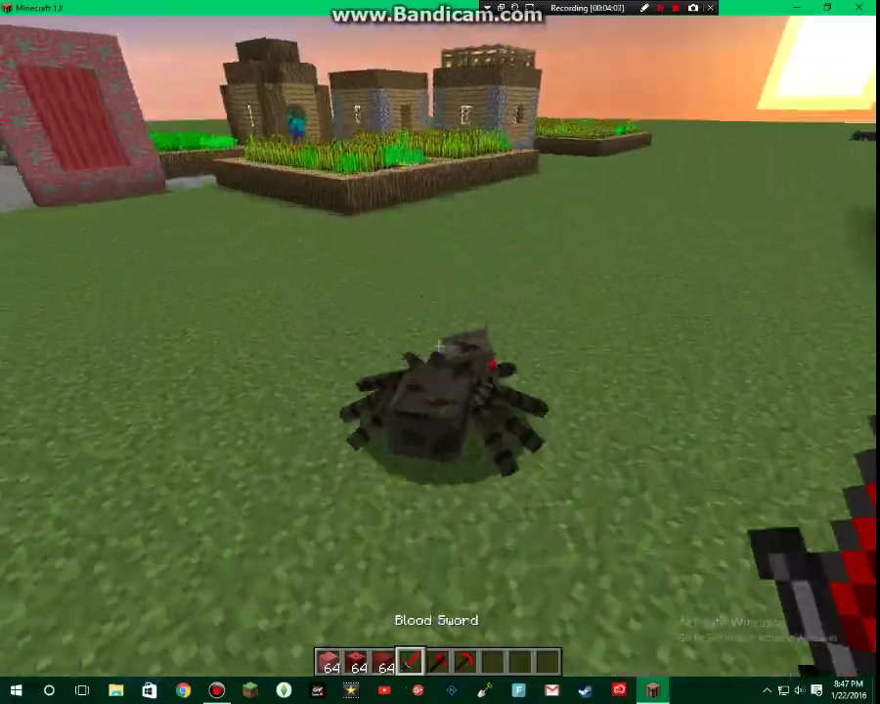
click(438, 346)
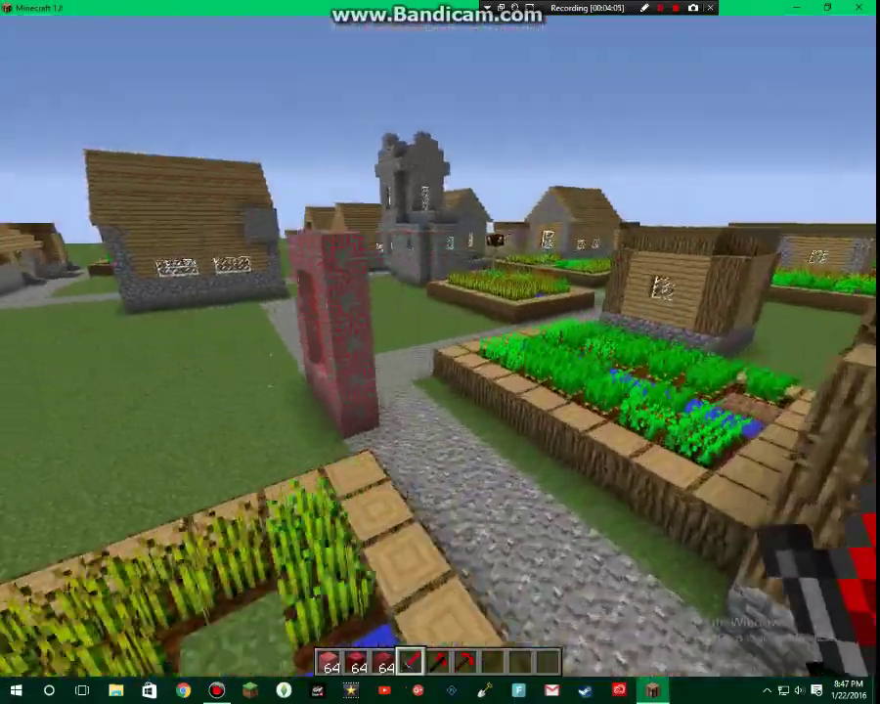
scroll(438, 346, down, 3)
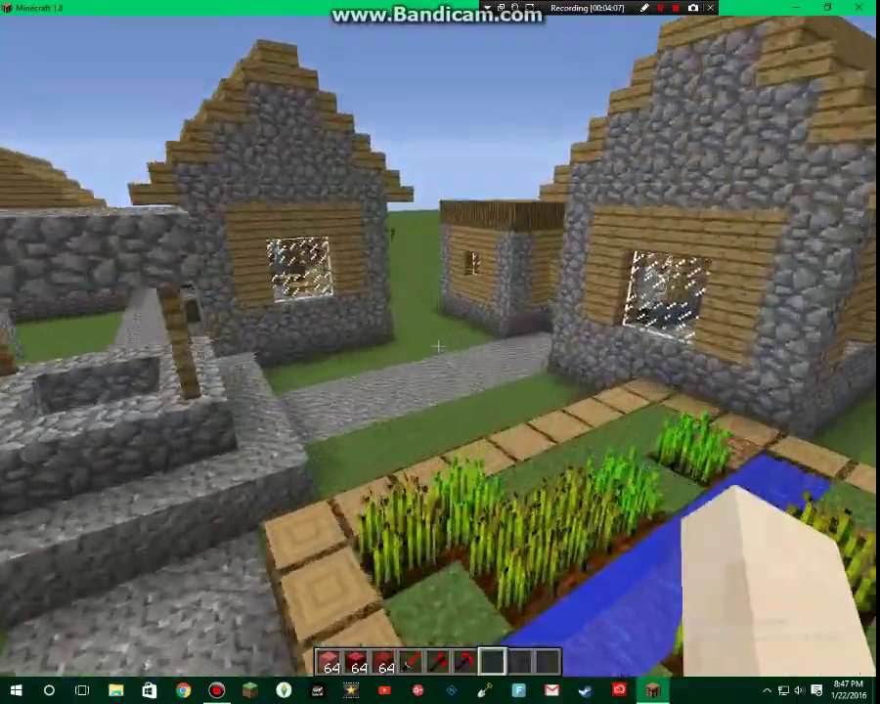